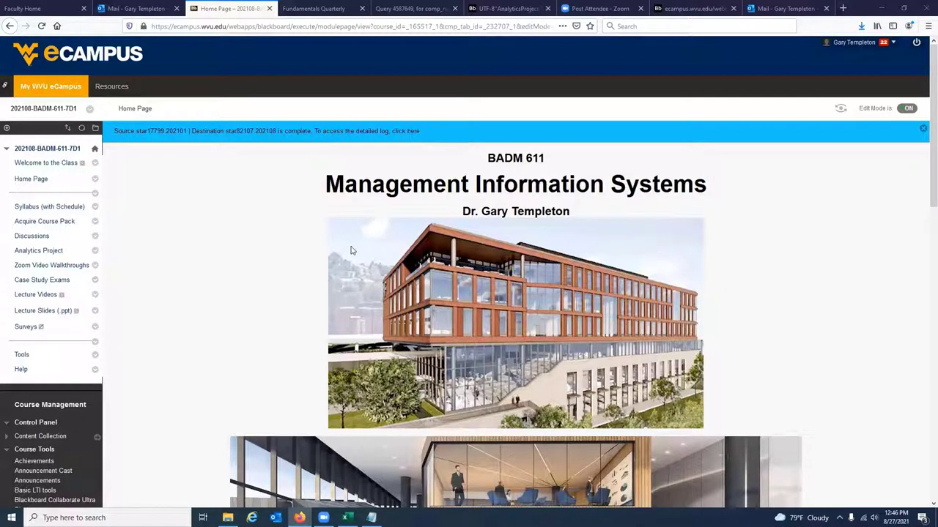
# - Open the course's Analytics Project page, look over its posted materials, and open the attached AnalyticsProject.pdf
pyautogui.click(38, 253)
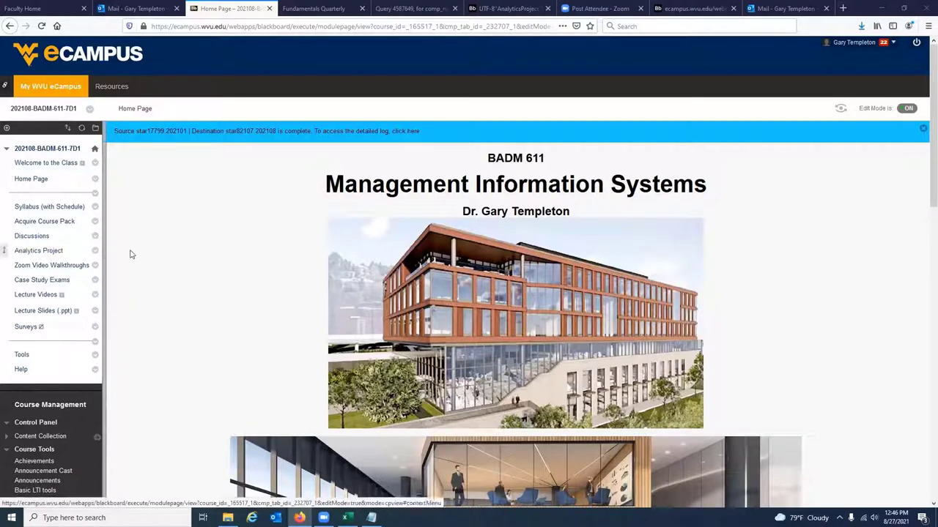
pyautogui.click(39, 251)
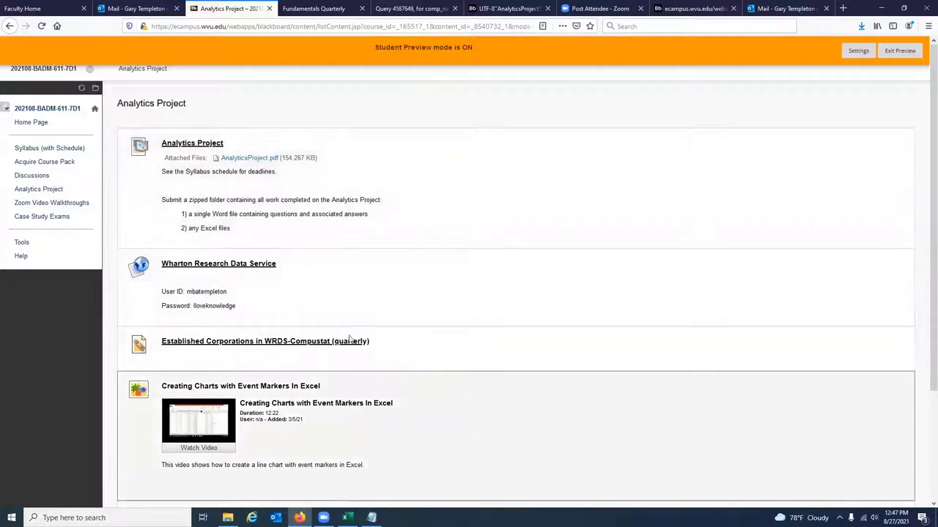
pyautogui.scroll(-1, 308, 418)
pyautogui.scroll(1, 289, 272)
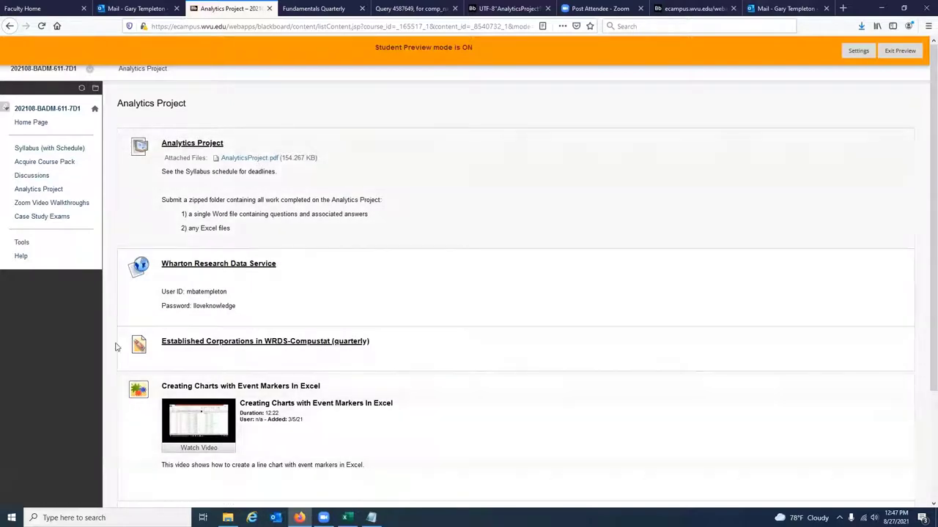
pyautogui.scroll(-3, 387, 427)
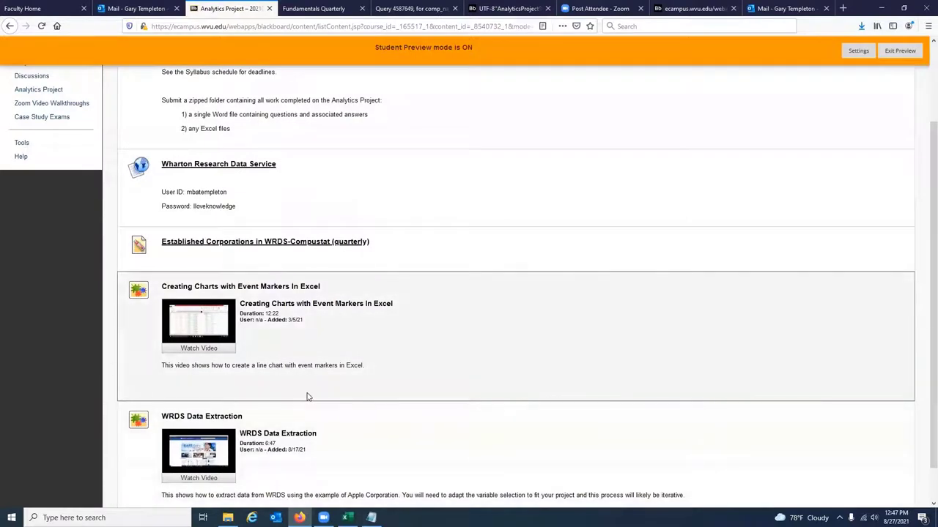
pyautogui.scroll(1, 308, 396)
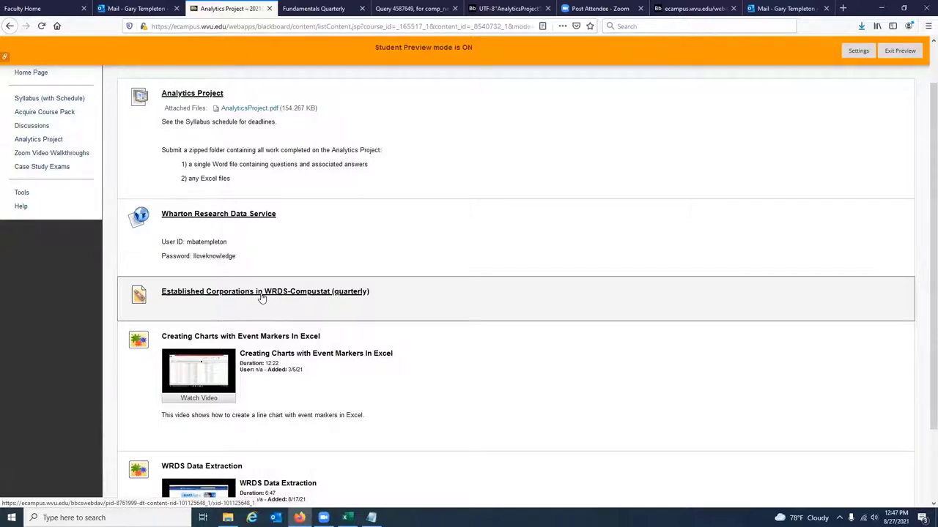
pyautogui.scroll(2, 313, 193)
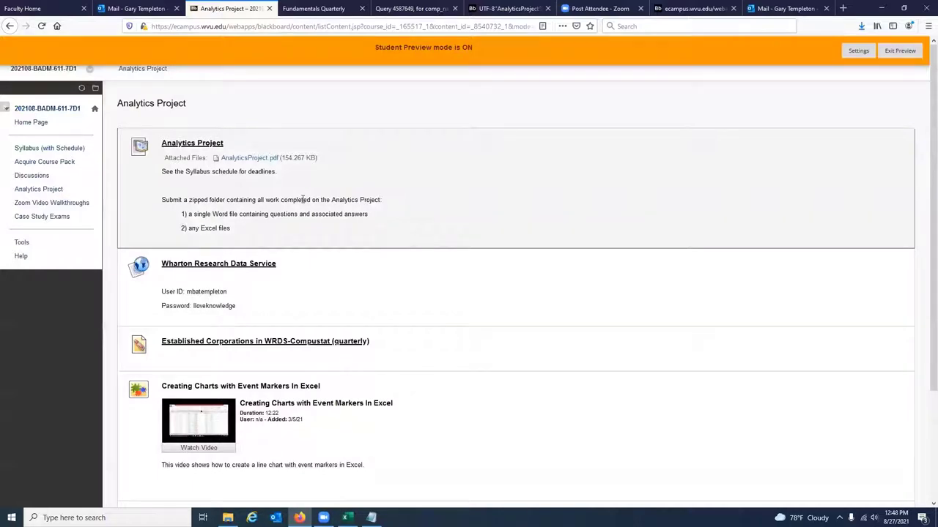
pyautogui.click(258, 160)
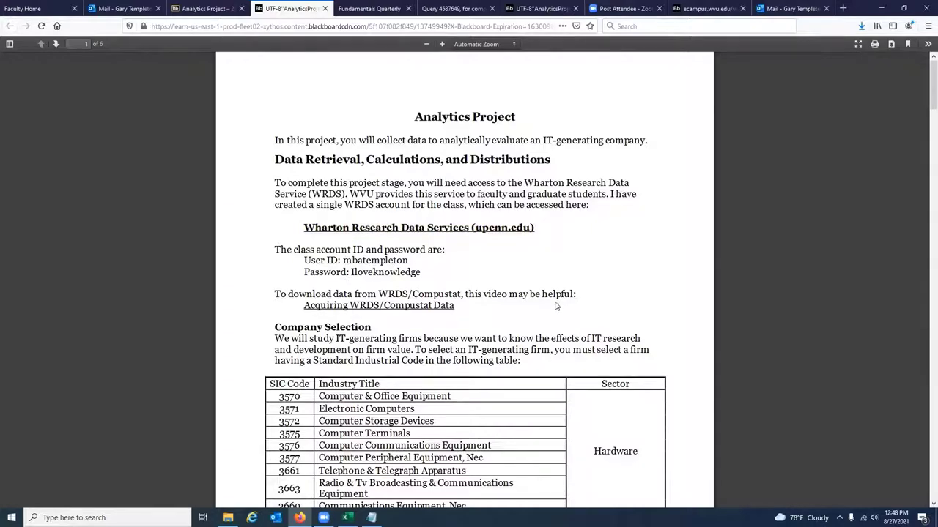
# - Read the Company Selection section, including the full SIC code table of IT-generating industries
pyautogui.scroll(-1, 554, 304)
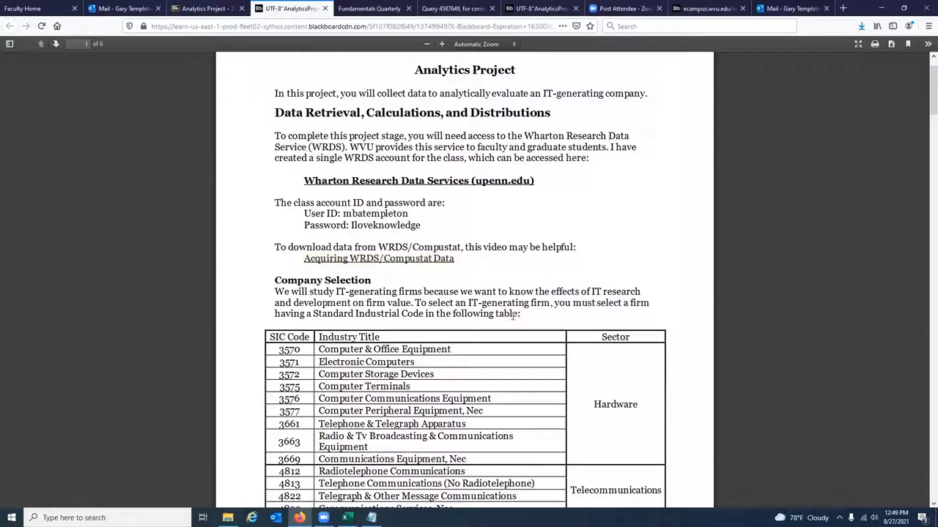
pyautogui.scroll(-1, 512, 313)
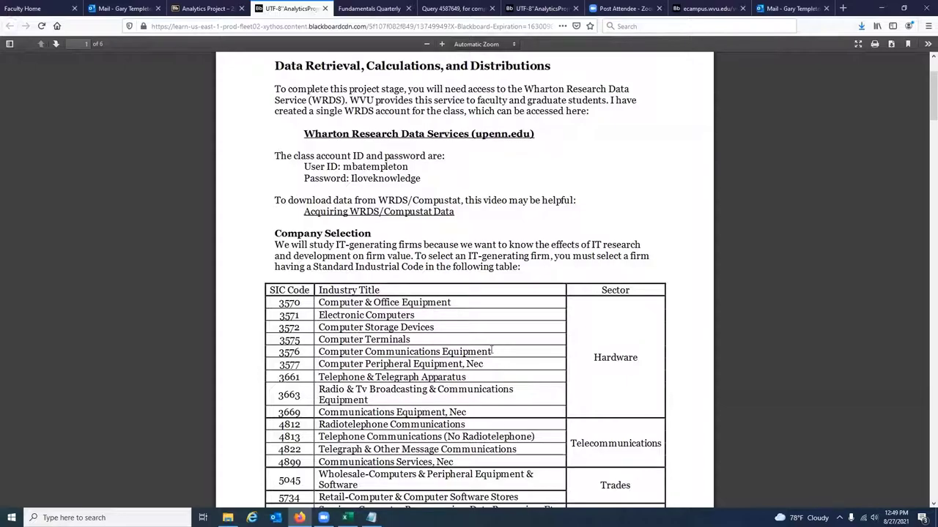
pyautogui.scroll(-1, 472, 339)
pyautogui.scroll(-5, 444, 329)
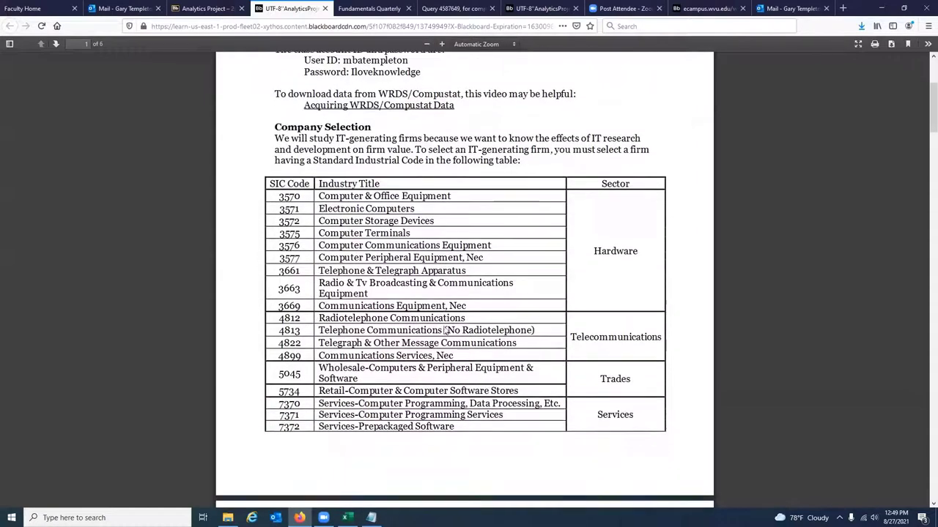
pyautogui.scroll(-2, 445, 327)
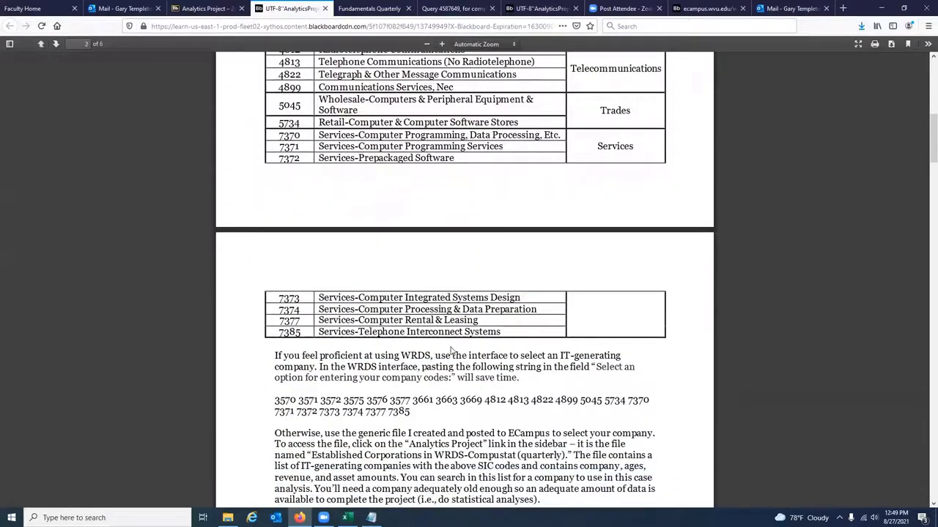
pyautogui.scroll(-2, 450, 352)
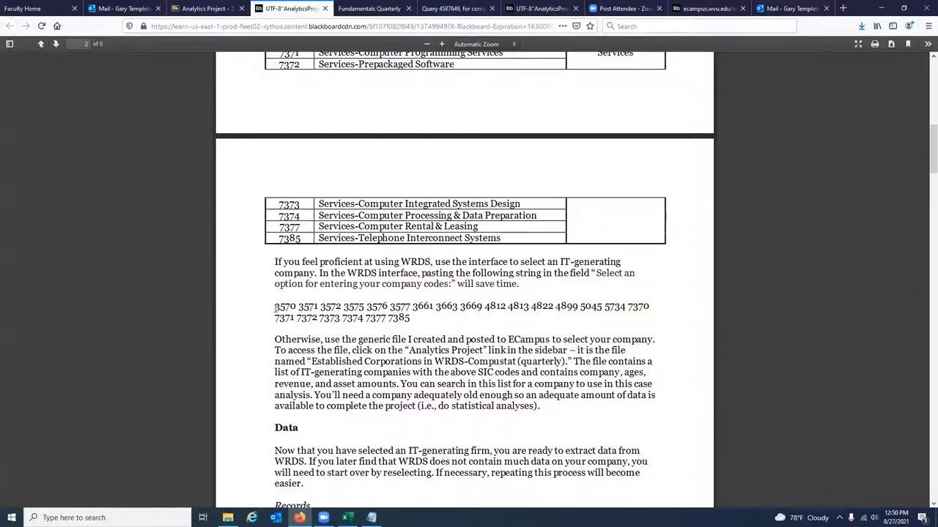
# - Highlight the whole SIC code string from 3570 to 7385 meant for the WRDS company codes field, and clear the selection
pyautogui.moveTo(275, 308); pyautogui.dragTo(409, 318)
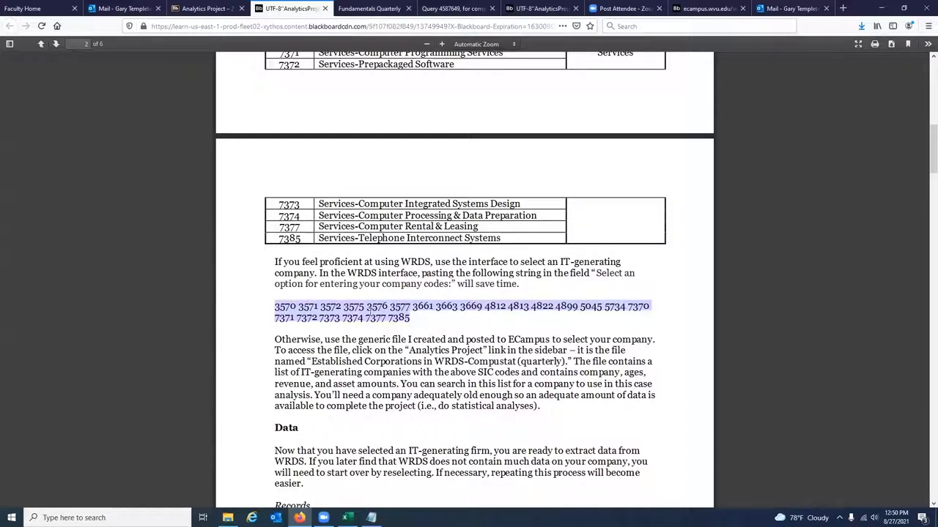
pyautogui.rightClick(370, 312)
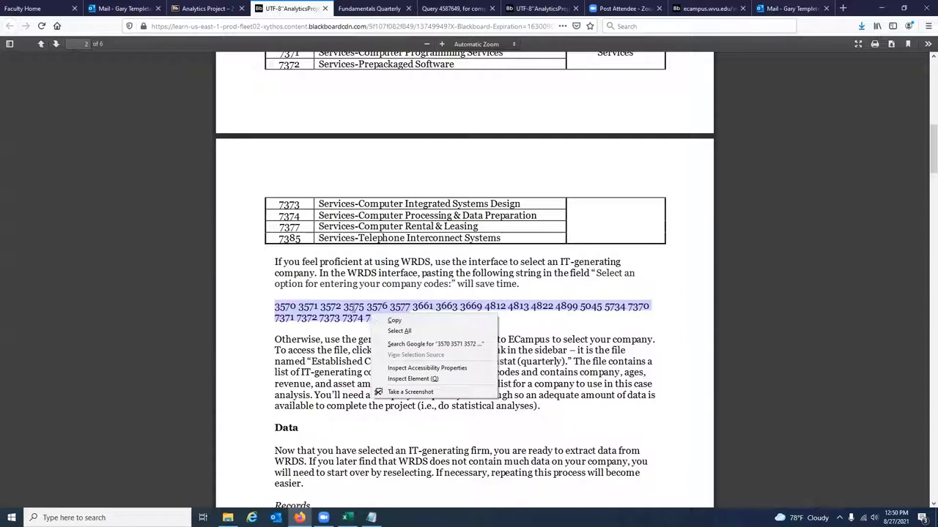
pyautogui.click(352, 310)
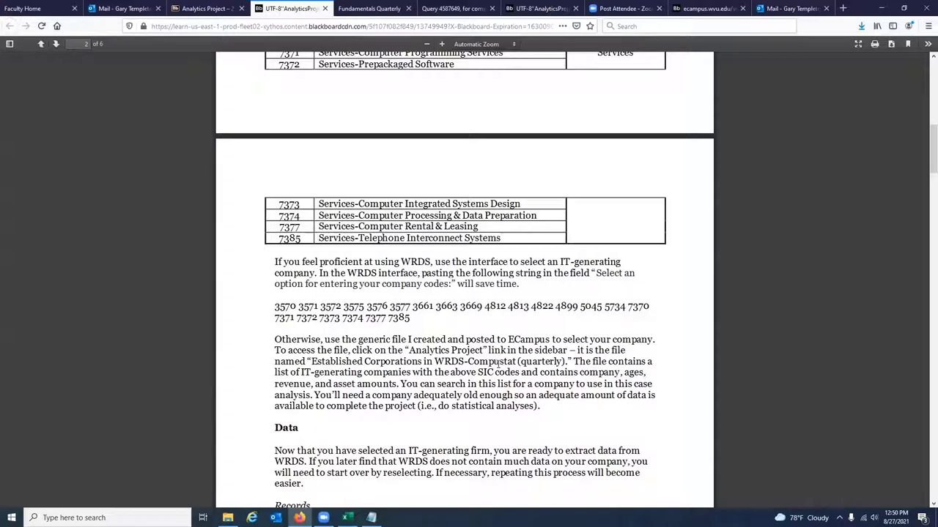
# - Read the Data, Records and Firm Value instructions, highlighting the P/E ratio formula
pyautogui.scroll(-5, 498, 364)
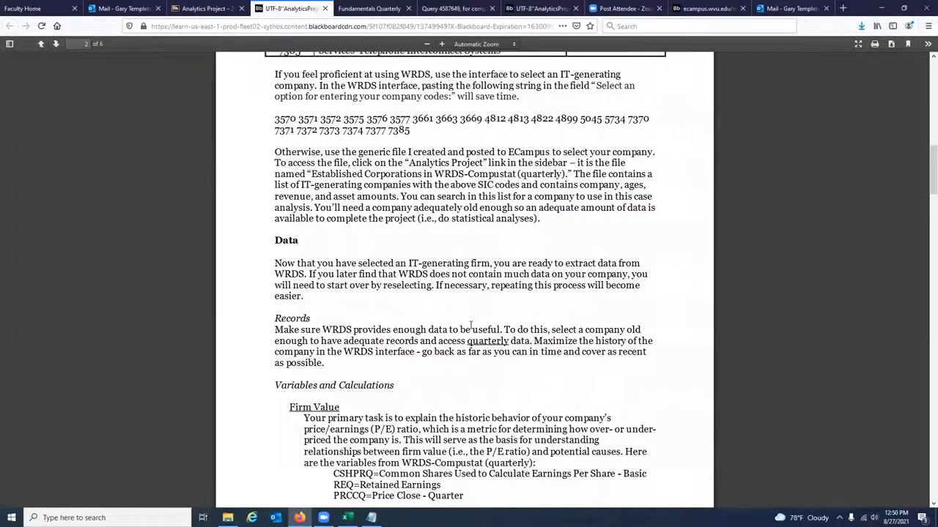
pyautogui.scroll(-3, 470, 328)
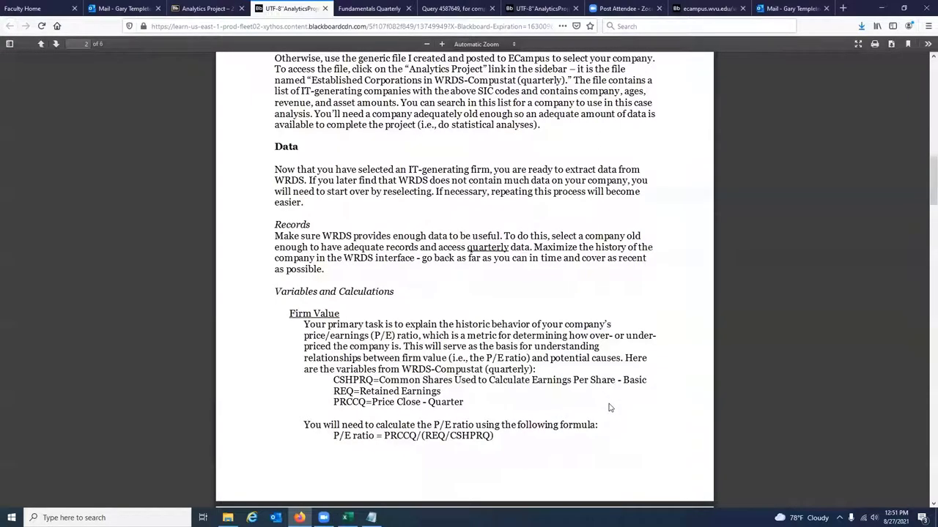
pyautogui.scroll(-1, 609, 408)
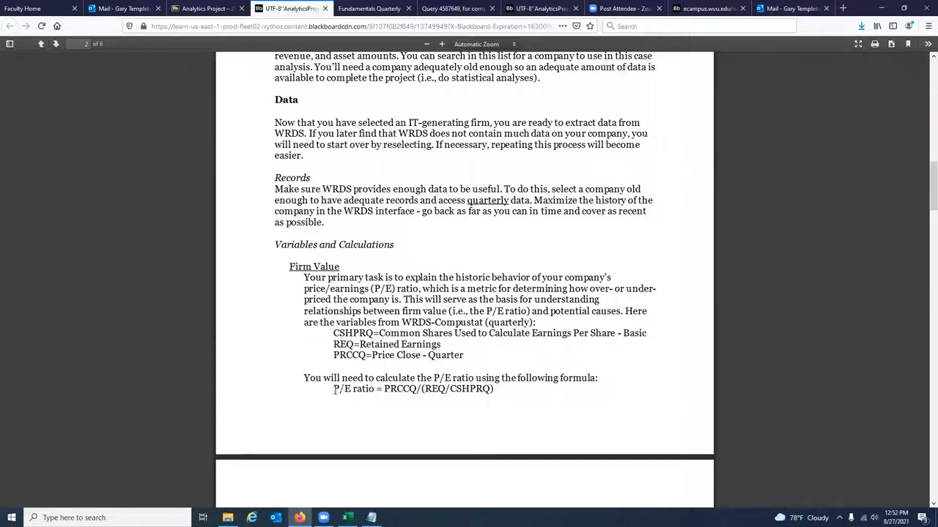
pyautogui.moveTo(333, 389); pyautogui.dragTo(352, 389)
pyautogui.moveTo(598, 380); pyautogui.dragTo(471, 402)
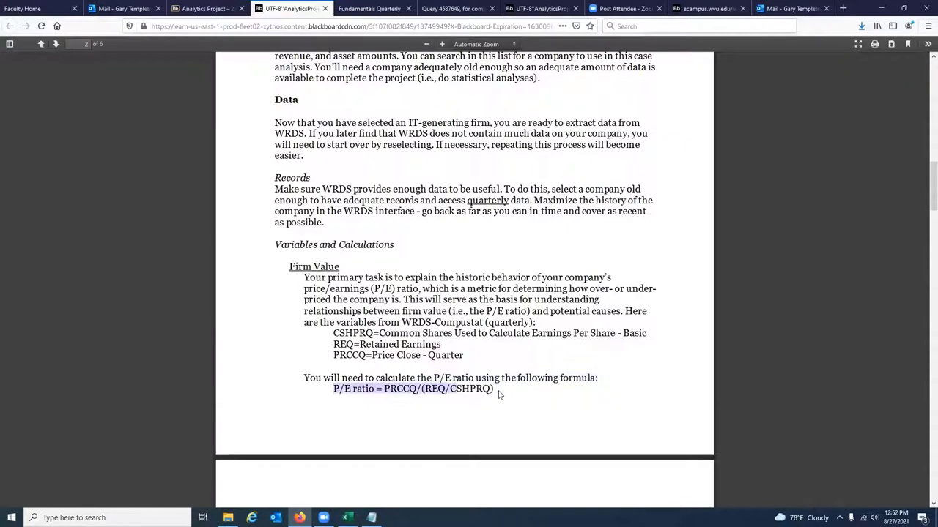
pyautogui.click(499, 395)
# - Read the Causes of Firm Value section and highlight REVTQ in the Standardized R&D formula
pyautogui.scroll(-4, 474, 383)
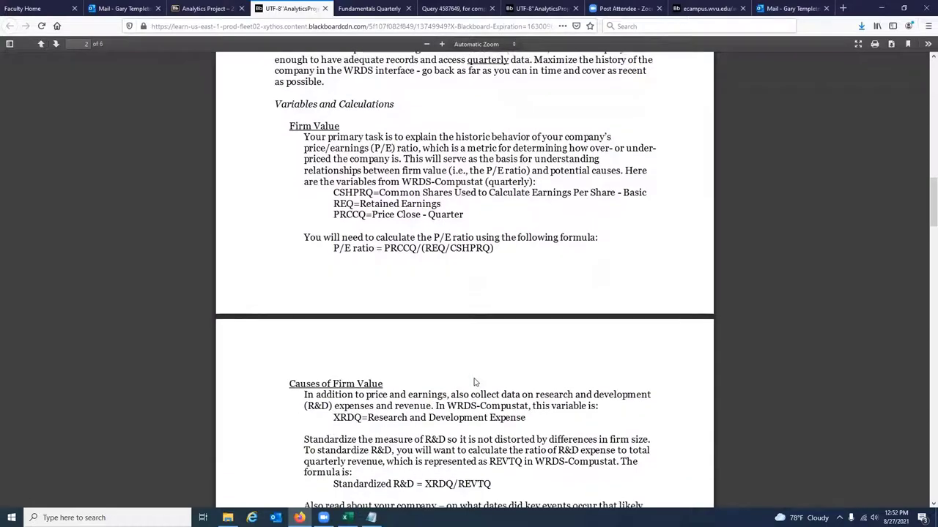
pyautogui.scroll(-1, 473, 382)
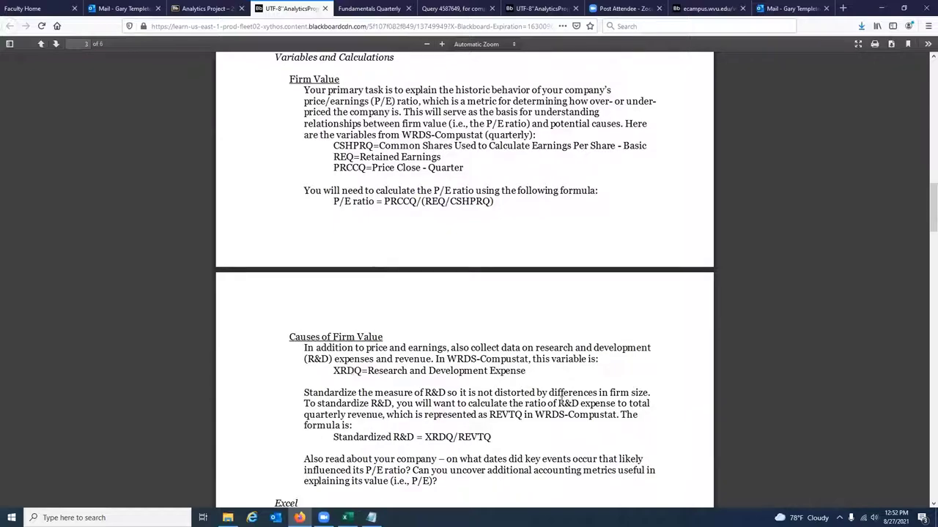
pyautogui.scroll(-1, 526, 390)
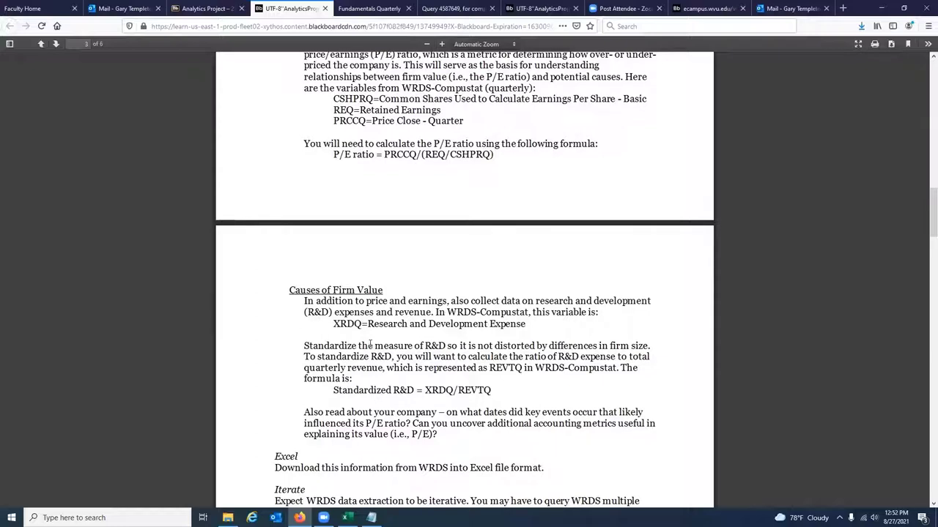
pyautogui.moveTo(426, 389); pyautogui.dragTo(493, 389)
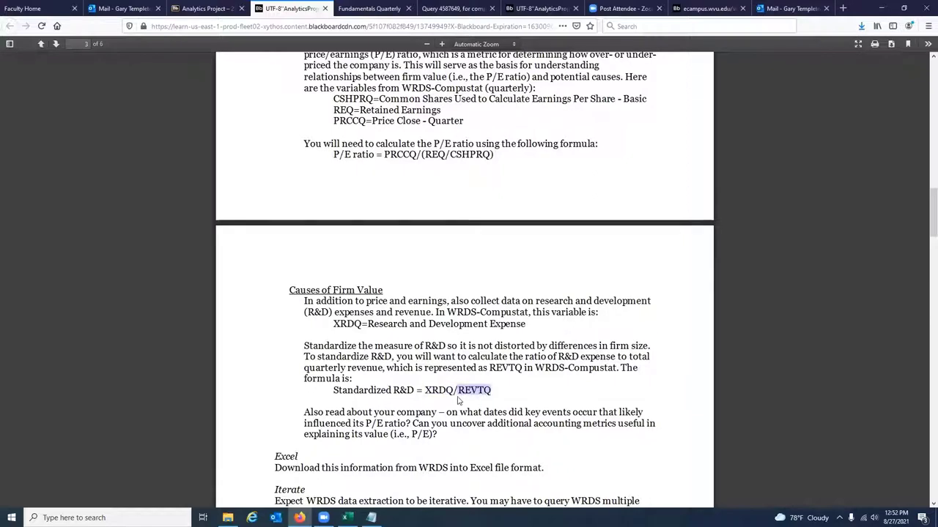
# - Review the Excel and Iterate instructions, highlighting the line about downloading the WRDS information in Excel file format
pyautogui.scroll(-1, 458, 400)
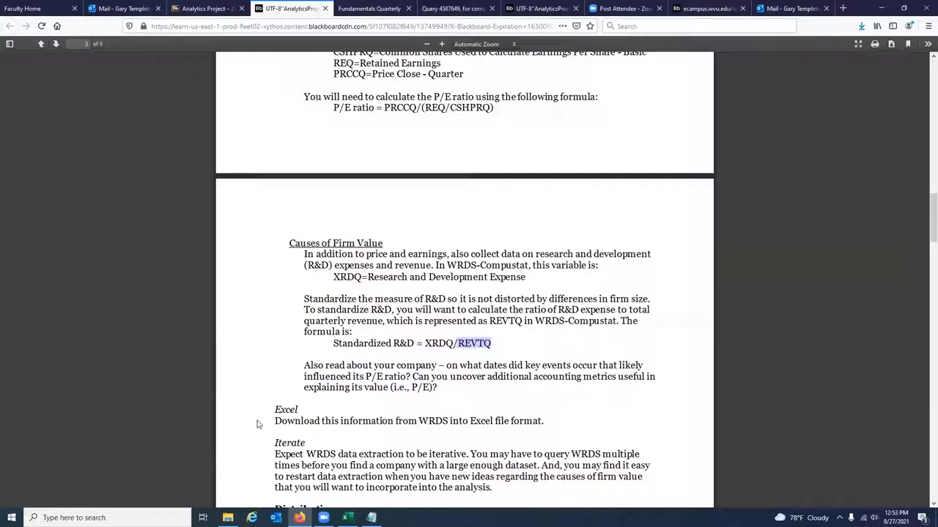
pyautogui.moveTo(277, 419); pyautogui.dragTo(538, 421)
pyautogui.click(539, 422)
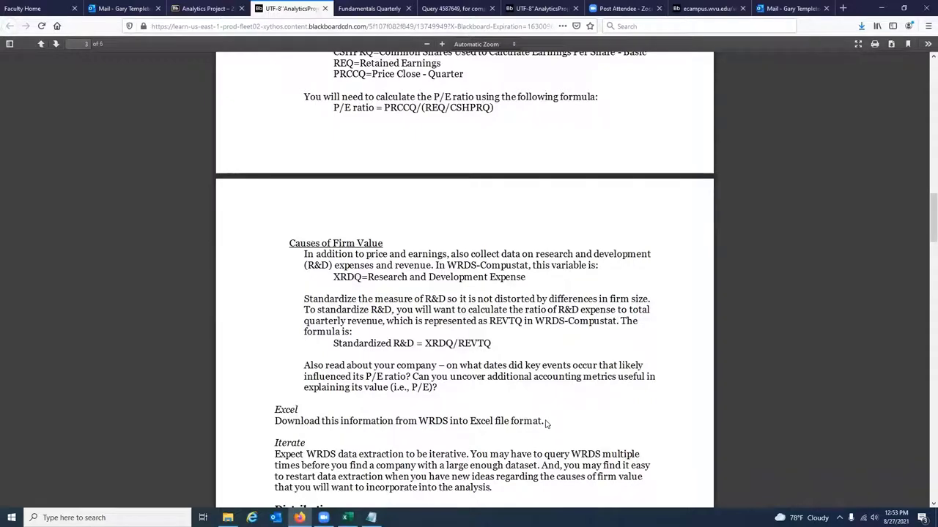
pyautogui.scroll(-2, 542, 418)
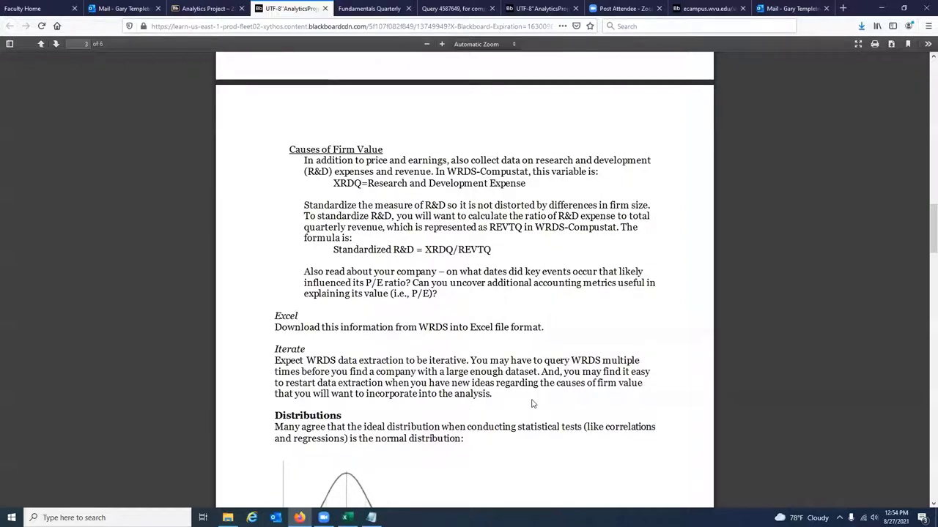
# - Examine the Distributions section with its normal distribution, skewness and kurtosis diagrams
pyautogui.scroll(-3, 532, 403)
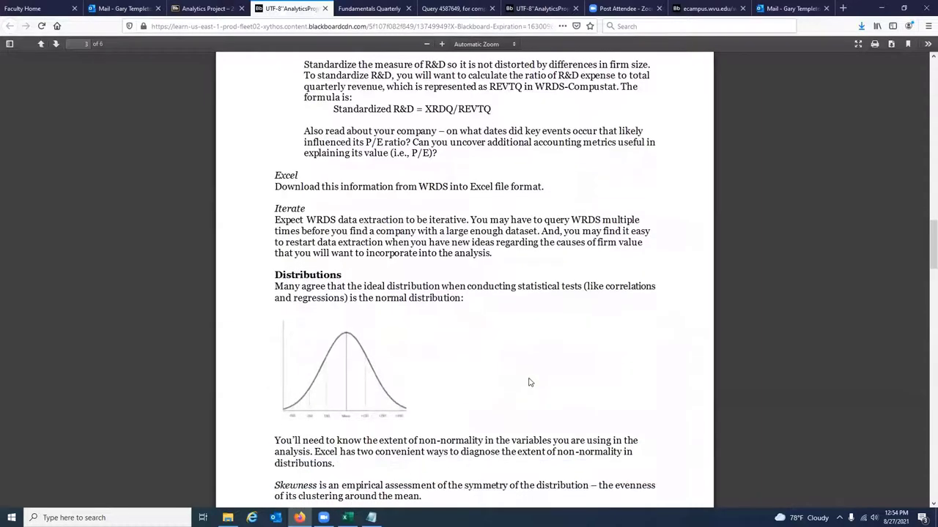
pyautogui.scroll(-2, 530, 382)
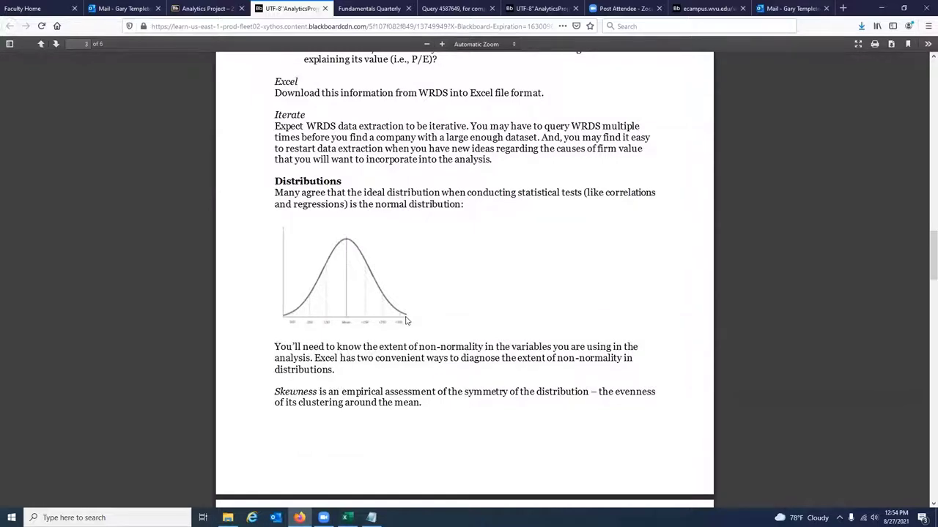
pyautogui.scroll(-2, 517, 370)
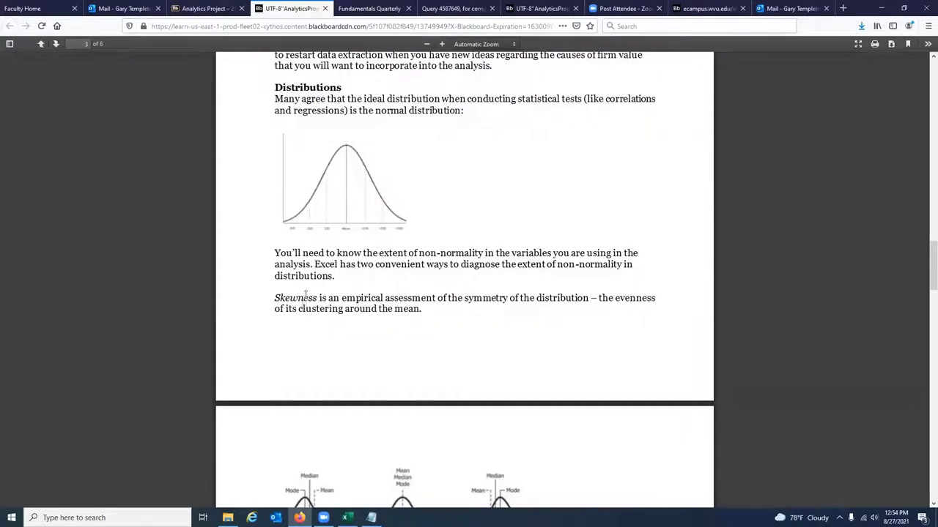
pyautogui.scroll(-5, 486, 331)
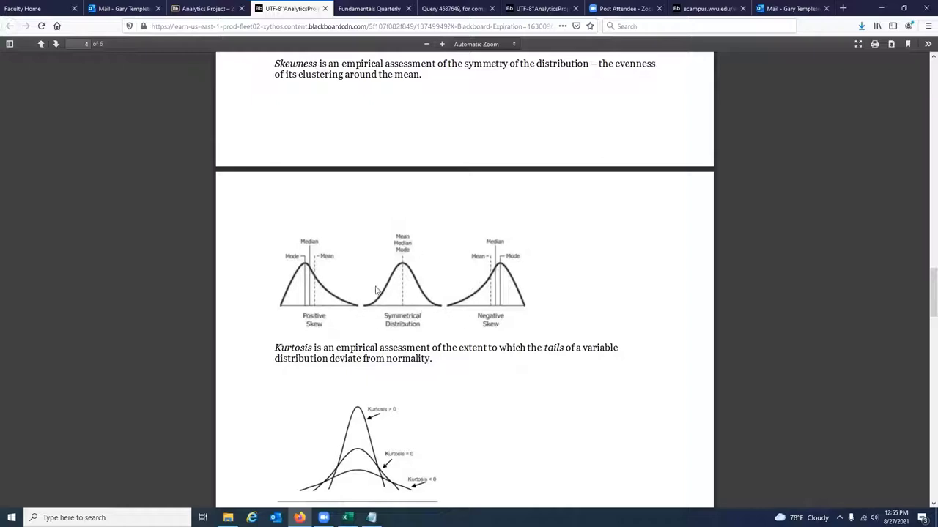
pyautogui.scroll(-3, 434, 371)
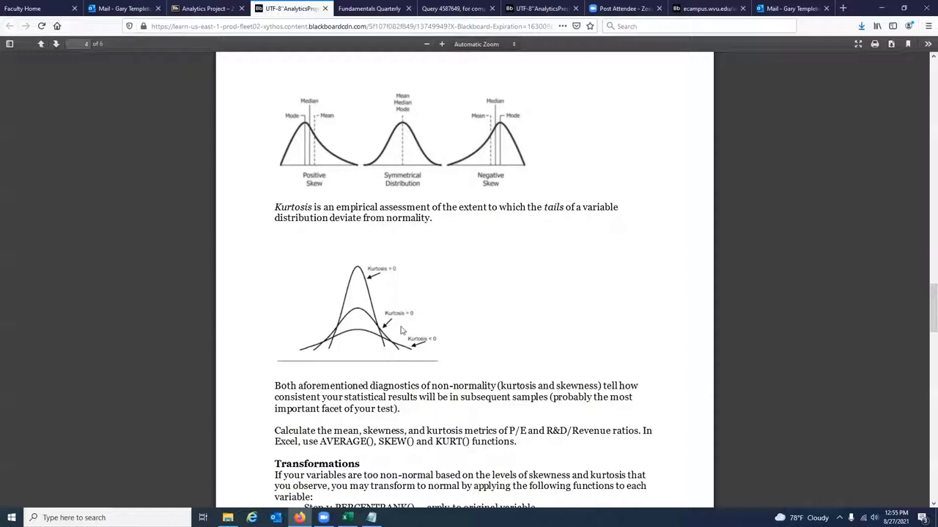
# - Highlight the SKEW, KURT and AVERAGE functions in the calculation instructions and continue to the Transformations section
pyautogui.doubleClick(393, 442)
pyautogui.doubleClick(449, 441)
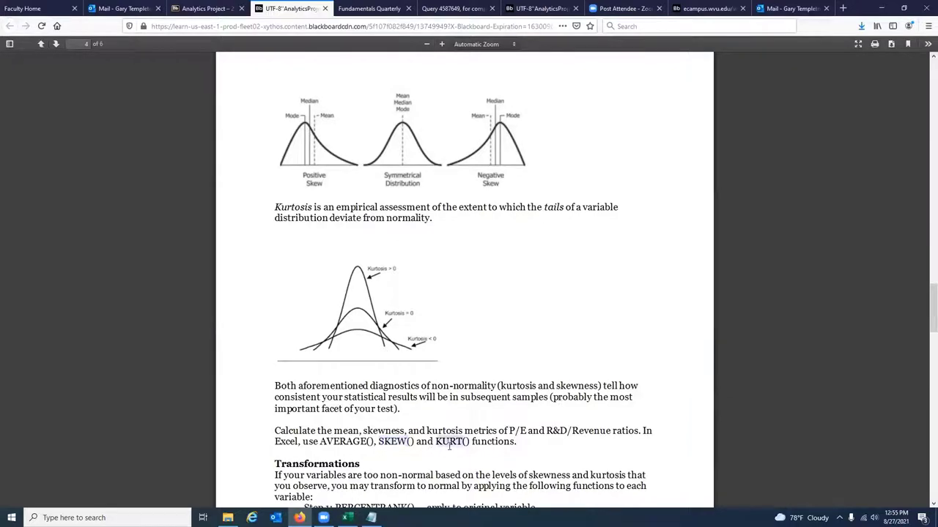
pyautogui.doubleClick(343, 441)
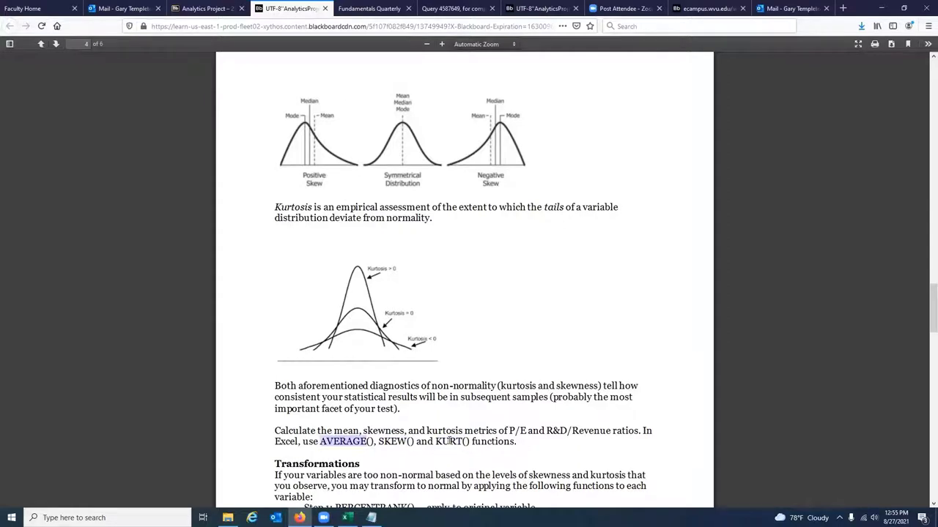
pyautogui.scroll(-1, 449, 442)
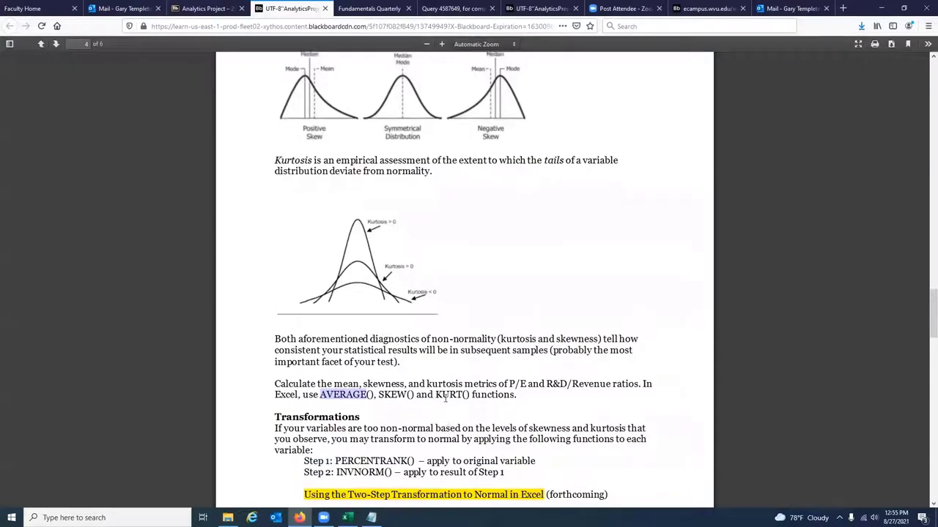
pyautogui.scroll(-2, 444, 396)
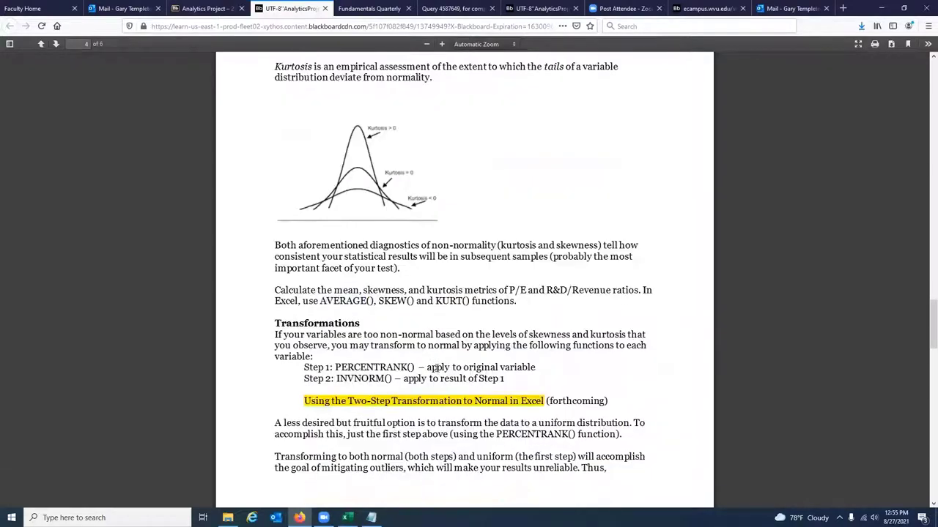
# - Highlight PERCENTRANK, INVNORM and the line about using the Two-Step Transformation to Normal in Excel in the Transformations section
pyautogui.click(437, 350)
pyautogui.doubleClick(437, 345)
pyautogui.click(436, 346)
pyautogui.doubleClick(374, 366)
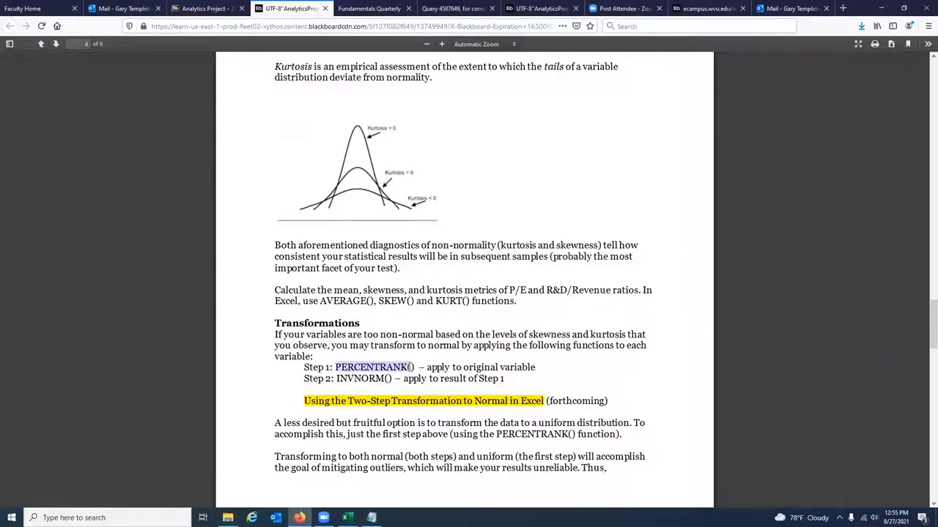
pyautogui.doubleClick(360, 379)
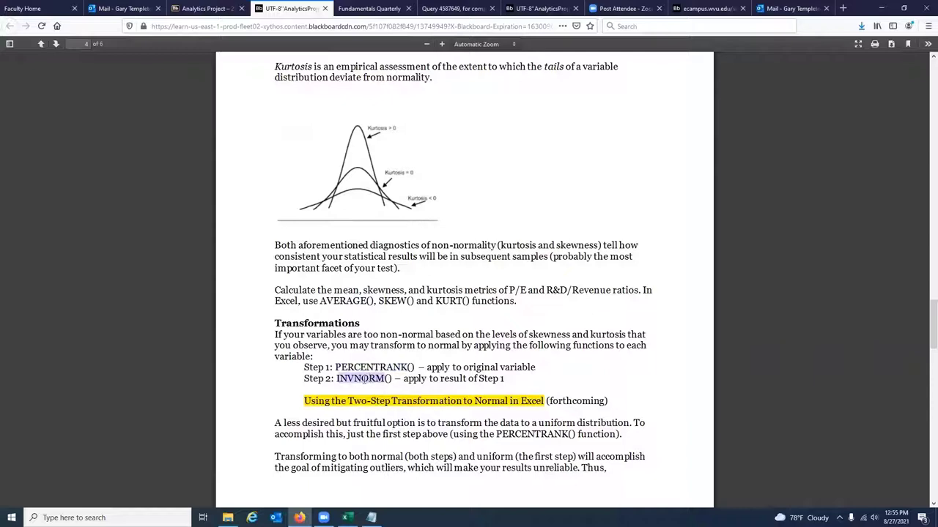
pyautogui.doubleClick(374, 367)
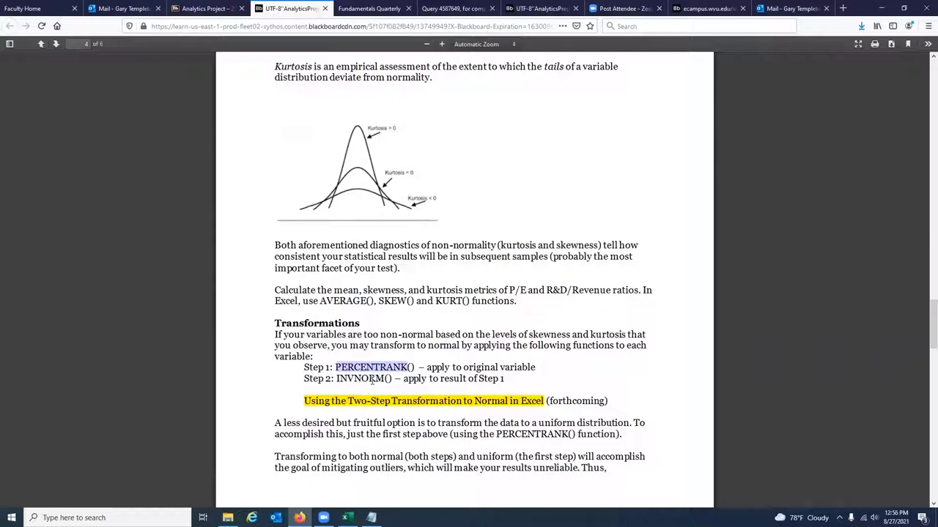
pyautogui.moveTo(305, 401); pyautogui.dragTo(542, 401)
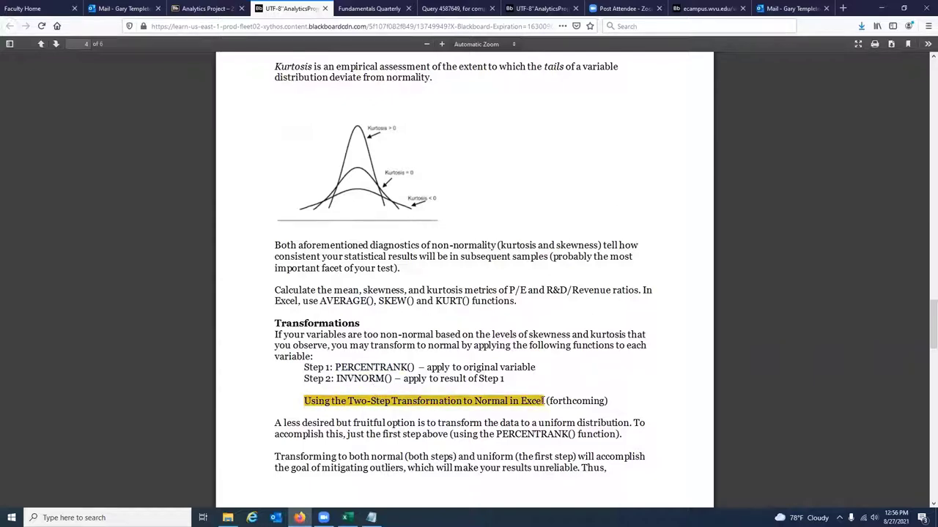
pyautogui.click(462, 403)
# - Continue to the Tests of Linear Association section and highlight Correlation and Regression in its heading
pyautogui.scroll(-1, 476, 400)
pyautogui.scroll(-5, 477, 401)
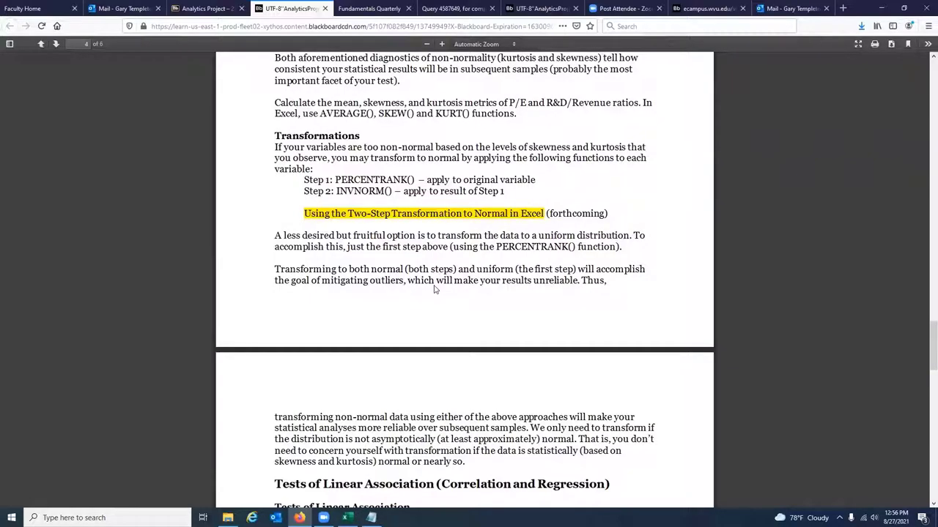
pyautogui.scroll(-3, 433, 289)
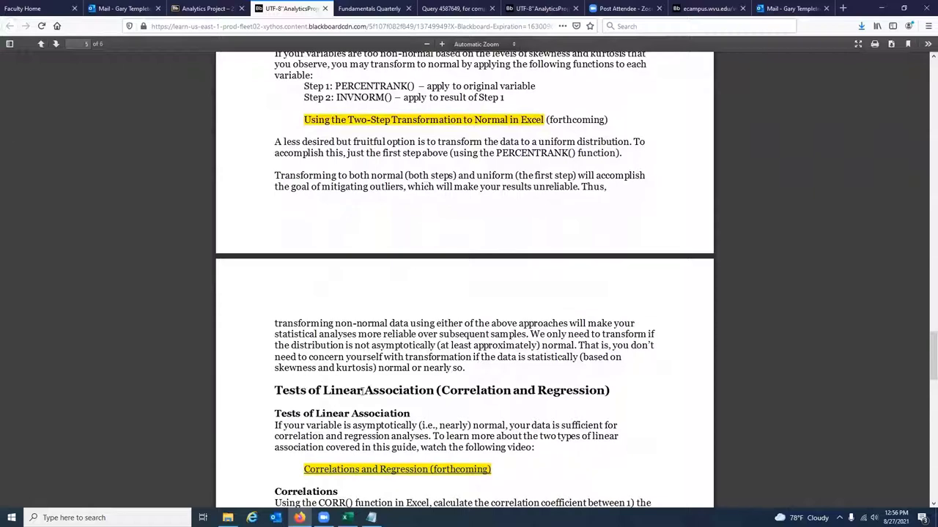
pyautogui.moveTo(442, 391); pyautogui.dragTo(549, 390)
pyautogui.doubleClick(554, 391)
pyautogui.click(562, 390)
# - Go back to the Company Selection table of SIC codes, and review the Firm Value variables and P/E ratio formula
pyautogui.moveTo(925, 342); pyautogui.dragTo(907, 92)
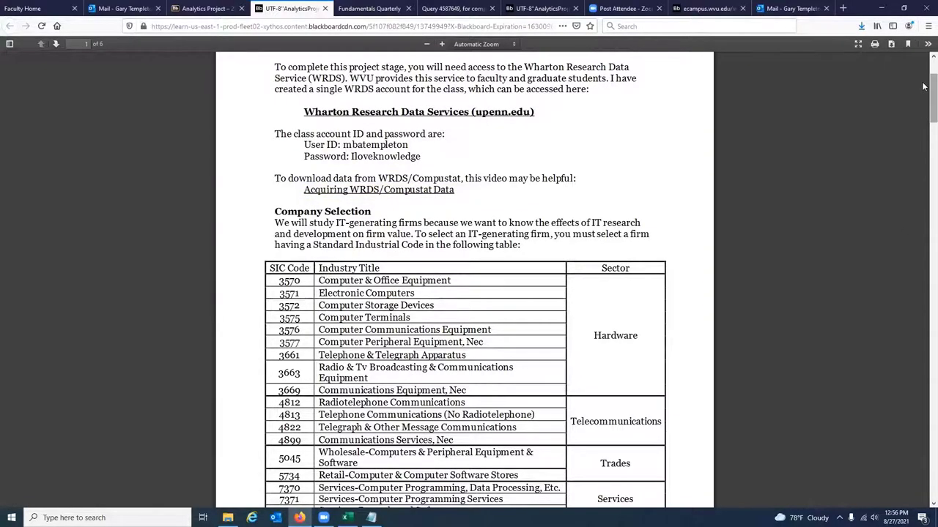
pyautogui.scroll(-4, 923, 86)
pyautogui.scroll(3, 923, 89)
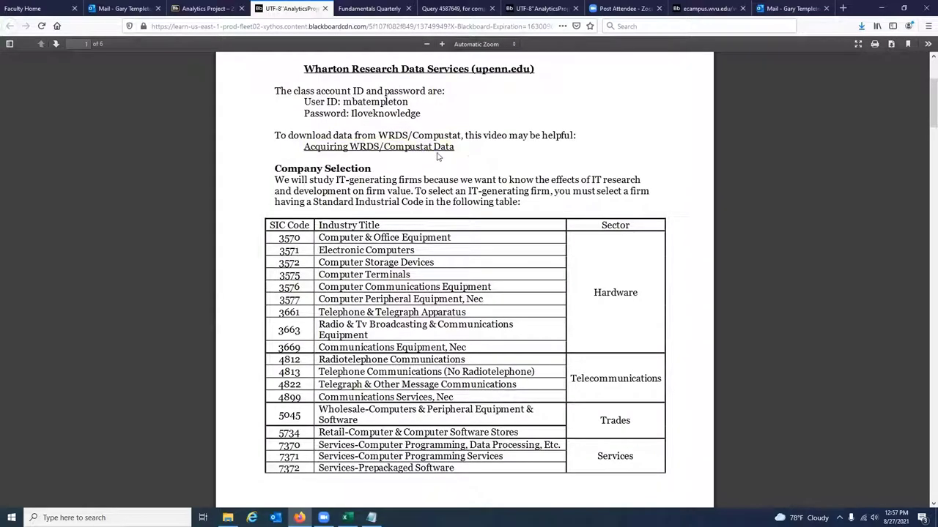
pyautogui.scroll(-1, 923, 110)
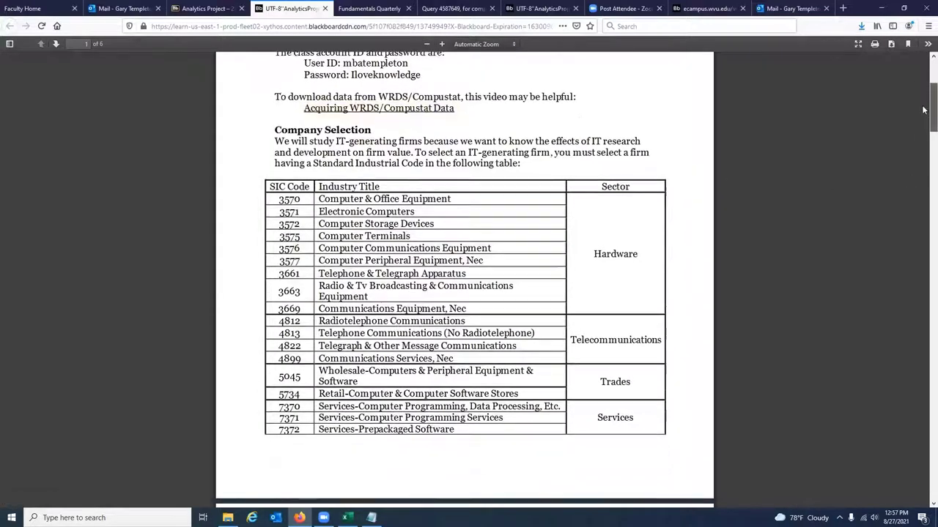
pyautogui.scroll(-1, 923, 109)
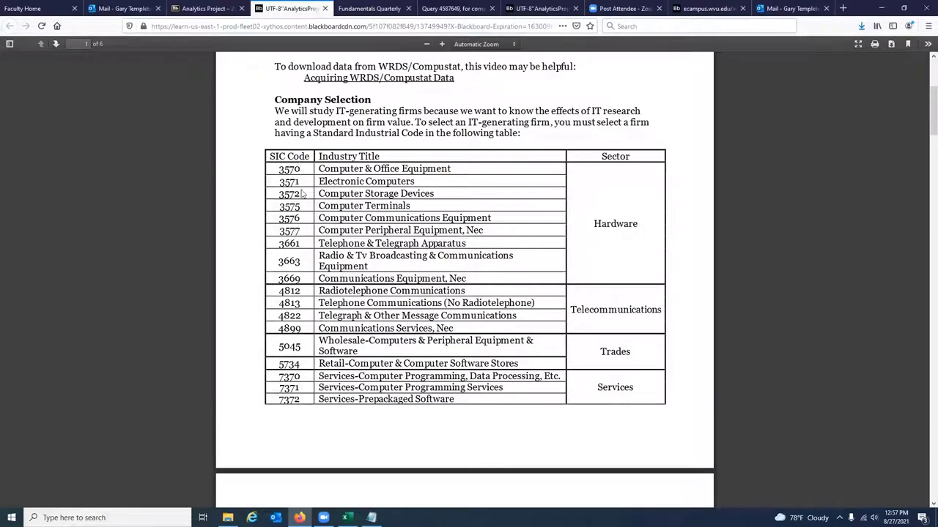
pyautogui.moveTo(923, 115); pyautogui.dragTo(923, 190)
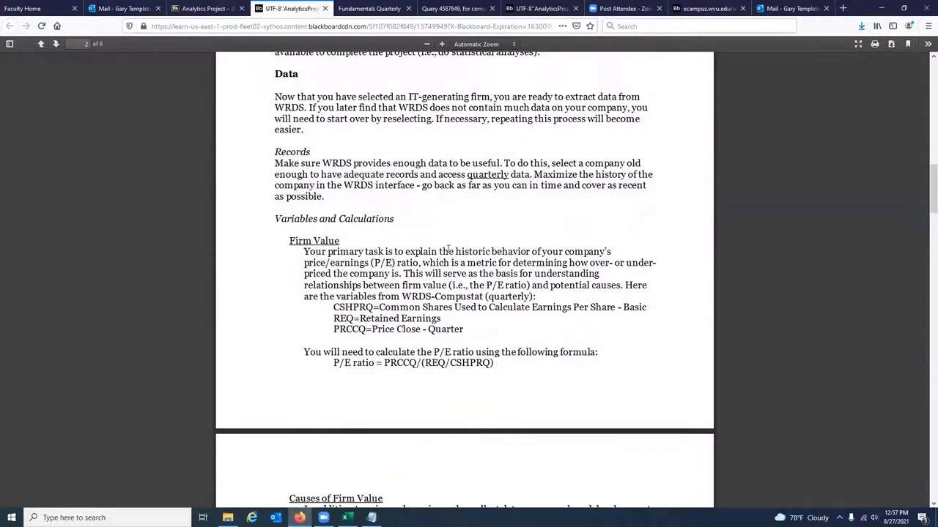
pyautogui.scroll(-1, 437, 293)
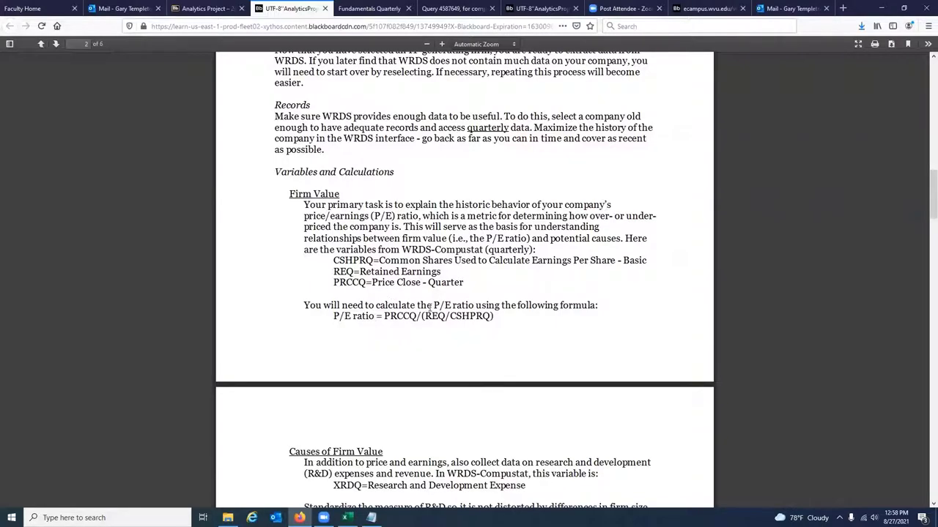
# - Switch to the Apple data workbook in Excel and hide columns A, B and D through H
pyautogui.hotkey('alt', 'Tab')
pyautogui.moveTo(732, 492); pyautogui.dragTo(582, 494)
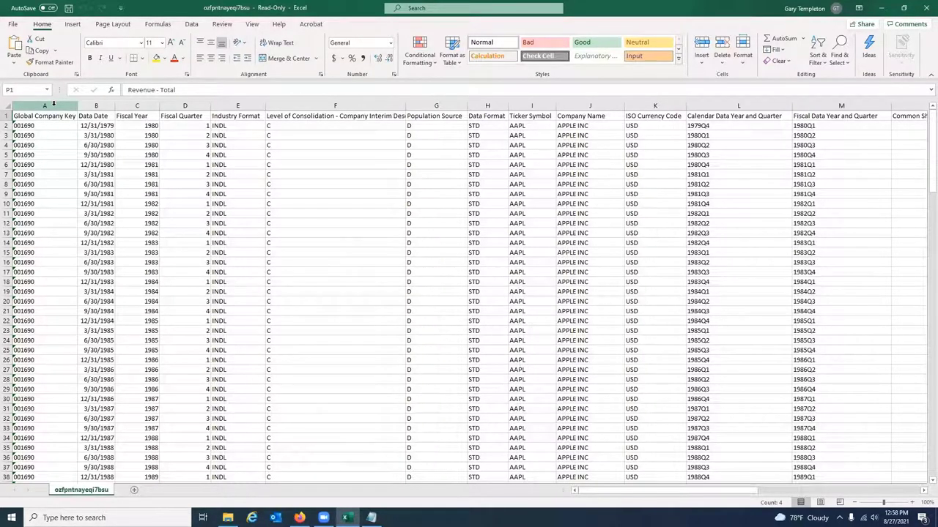
pyautogui.moveTo(54, 103); pyautogui.dragTo(484, 106)
pyautogui.rightClick(481, 109)
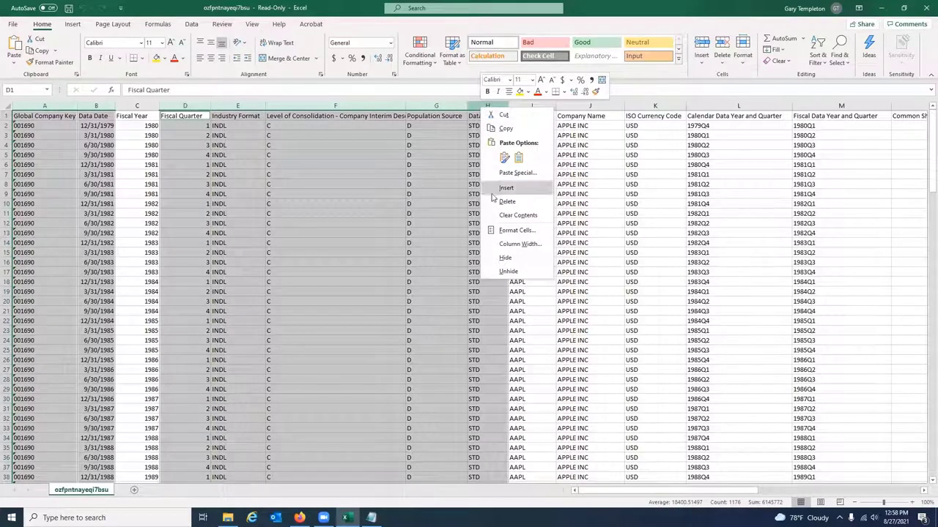
pyautogui.click(513, 255)
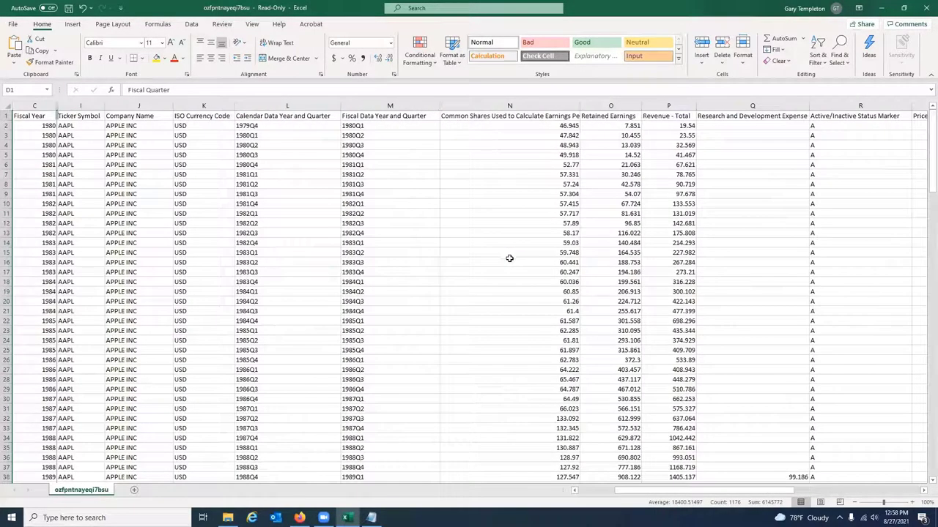
# - Hide the ISO Currency Code and Active/Inactive Status Marker columns
pyautogui.click(188, 105)
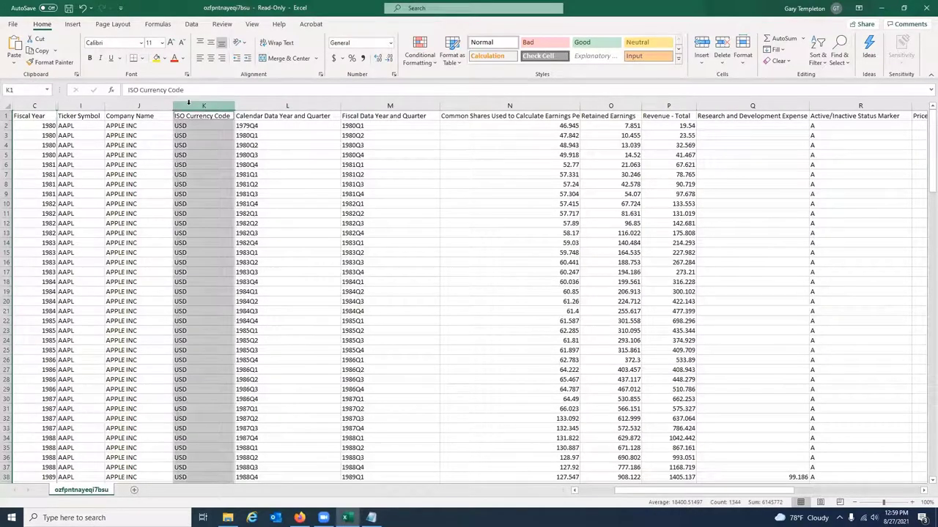
pyautogui.keyDown('ctrl'); pyautogui.click(846, 103); pyautogui.keyUp('ctrl')
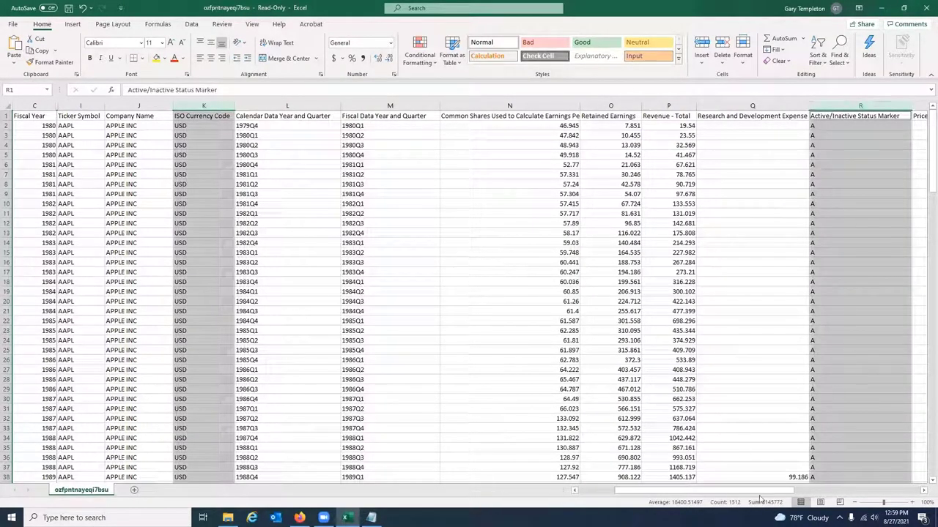
pyautogui.moveTo(761, 500); pyautogui.dragTo(770, 500)
pyautogui.rightClick(784, 108)
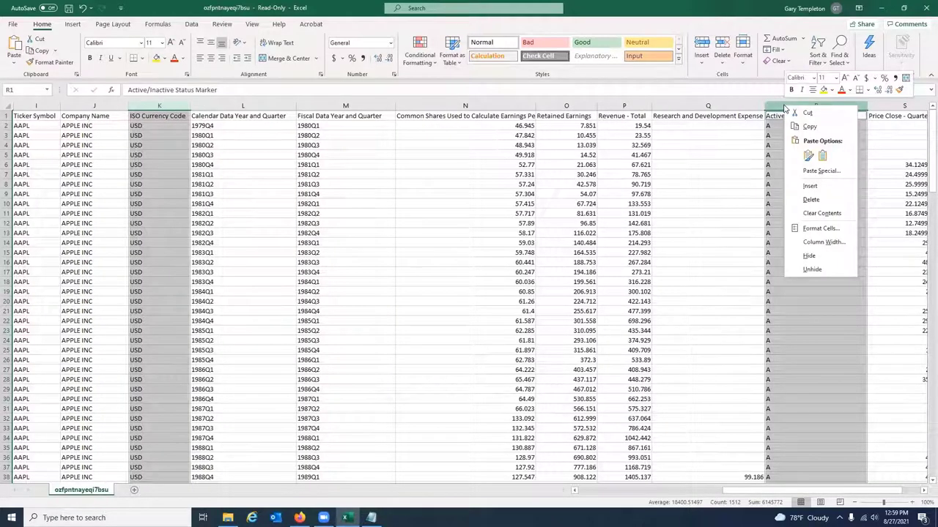
pyautogui.click(811, 256)
pyautogui.moveTo(607, 492); pyautogui.dragTo(591, 492)
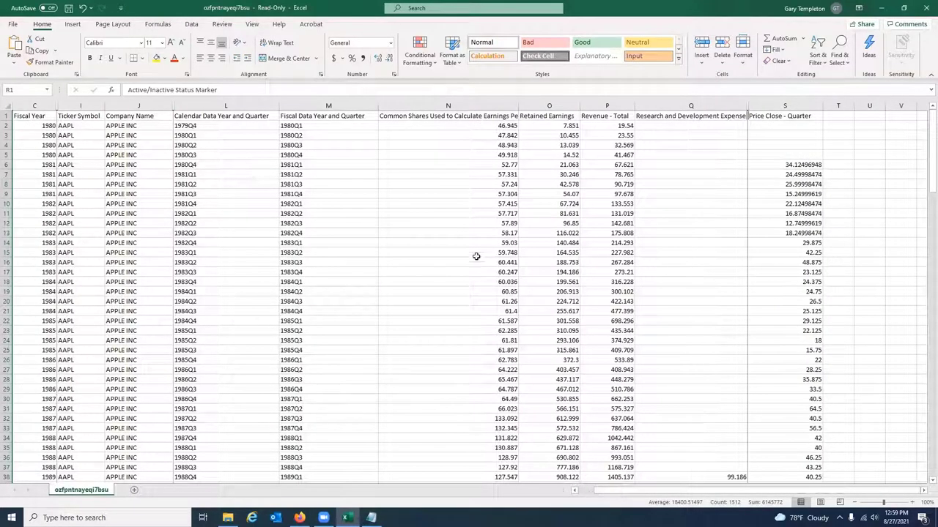
# - Check the P/E ratio formula in the project instructions, and add the heading PE Ratio in cell T1 of the workbook
pyautogui.hotkey('alt', 'Tab')
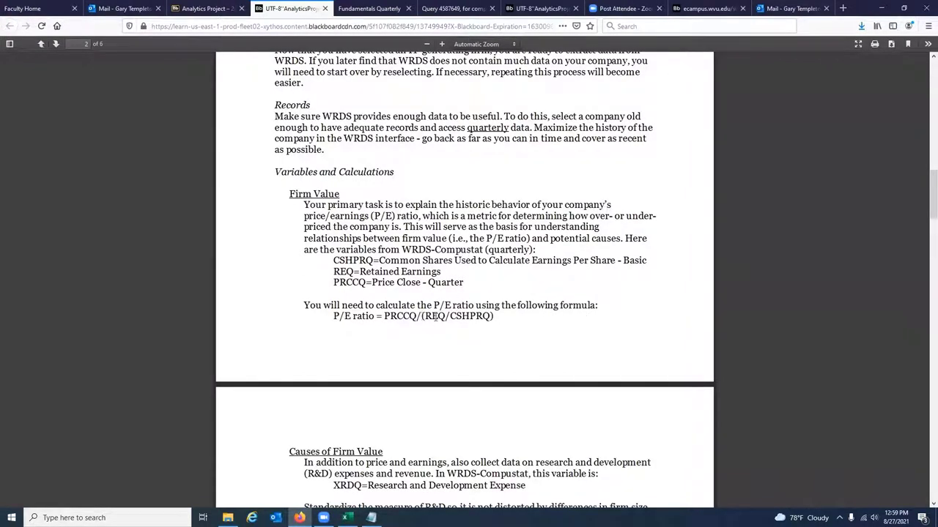
pyautogui.hotkey('alt', 'Tab')
pyautogui.click(838, 115)
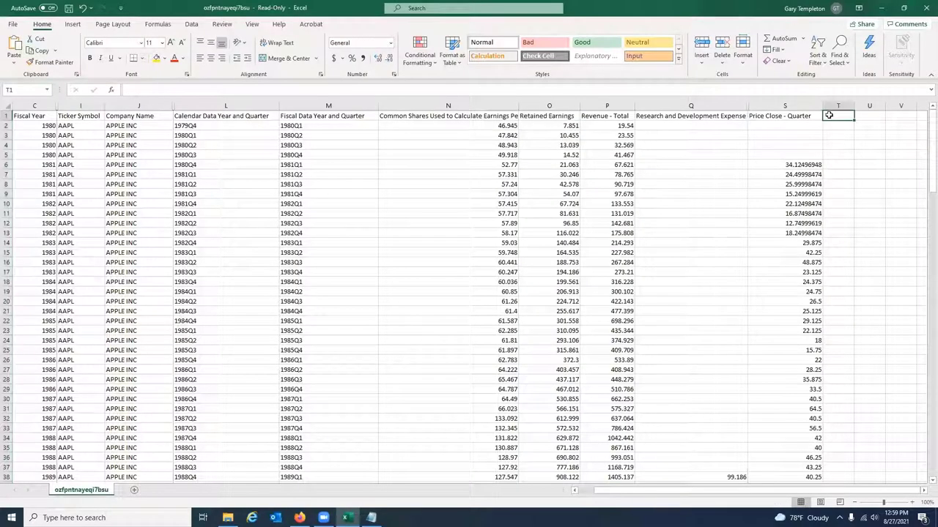
pyautogui.write('PE')
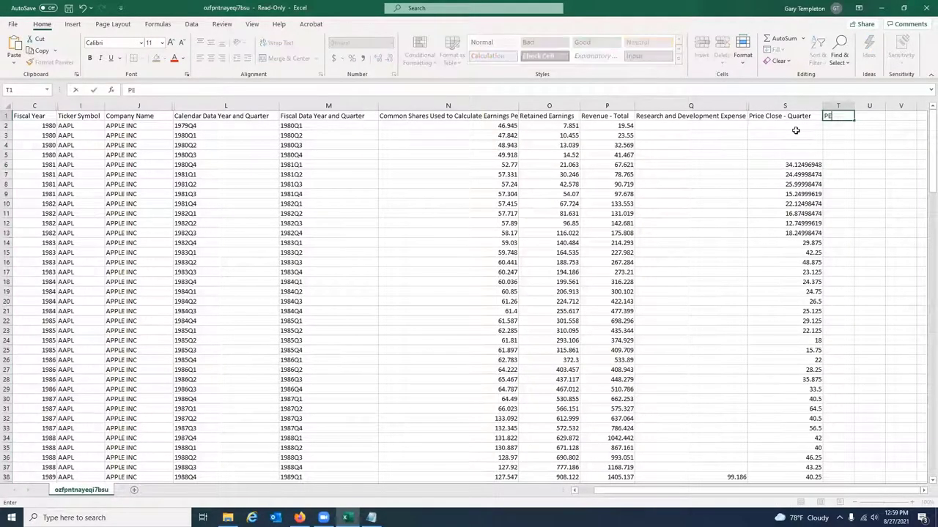
pyautogui.write(' Ratio')
pyautogui.press('Return')
# - Enter the formula =S2/(O2/N2) in cell T2 to calculate the PE ratio from closing price, retained earnings and common shares
pyautogui.keyDown('ctrl'); pyautogui.scroll(4, 731, 169); pyautogui.keyUp('ctrl')
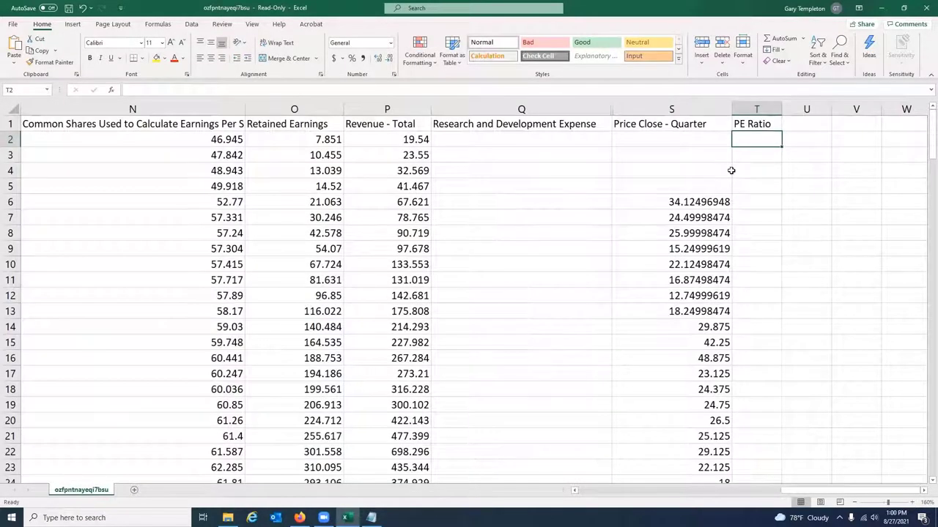
pyautogui.write('=')
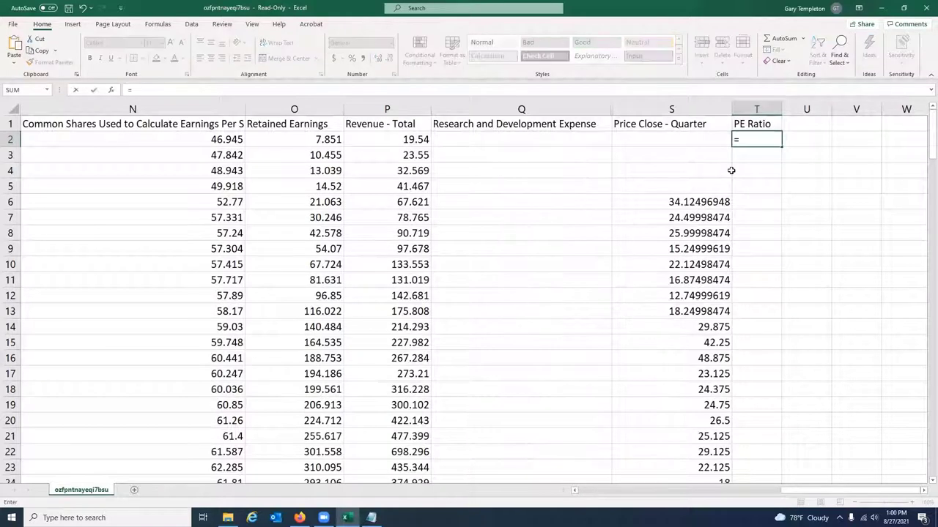
pyautogui.press('Left')
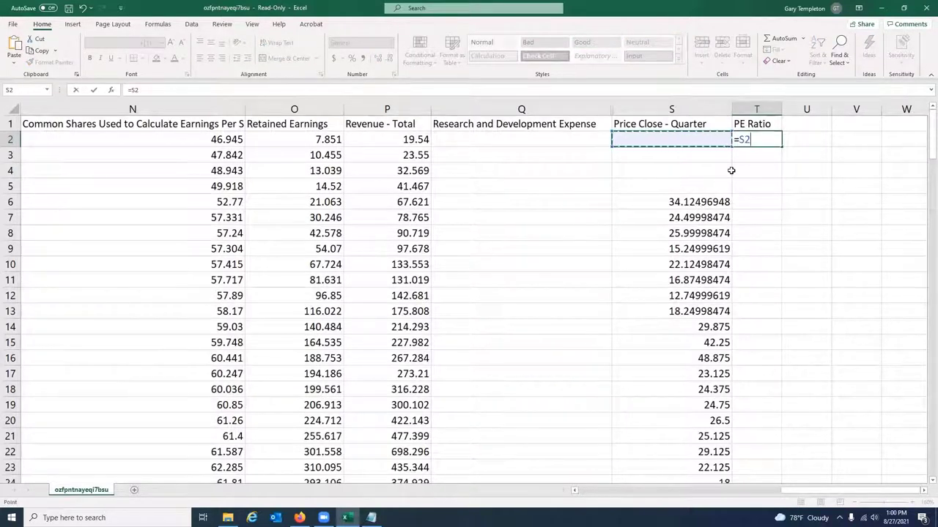
pyautogui.write('/')
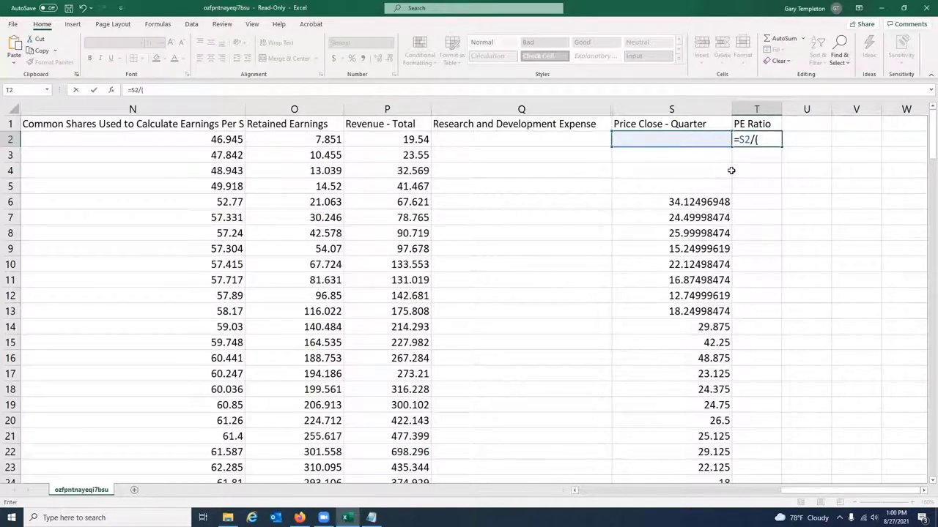
pyautogui.write('(')
pyautogui.press('Left')
pyautogui.press('Left')
pyautogui.press('Left')
pyautogui.press('Left')
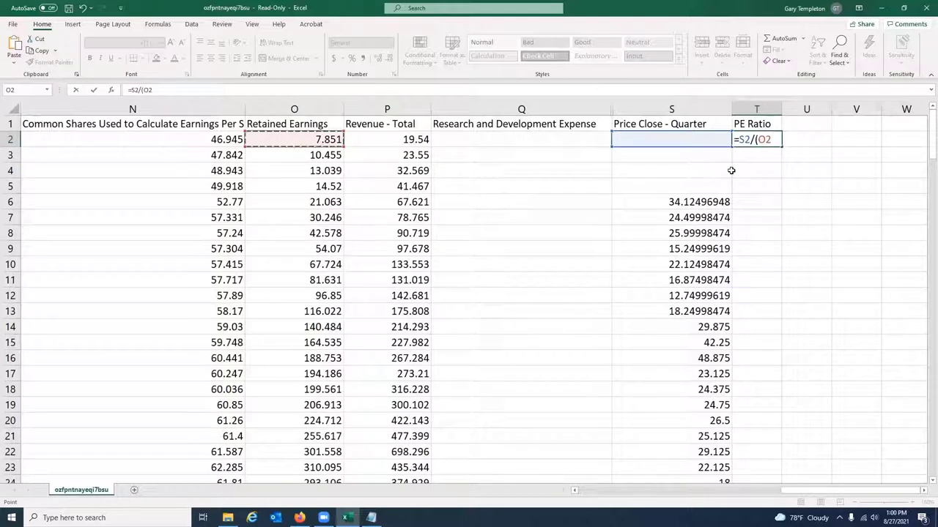
pyautogui.write('/')
pyautogui.press('Left')
pyautogui.press('Left')
pyautogui.press('Left')
pyautogui.press('Left')
pyautogui.press('Left')
pyautogui.write('N2)')
pyautogui.press('Return')
pyautogui.press('Up')
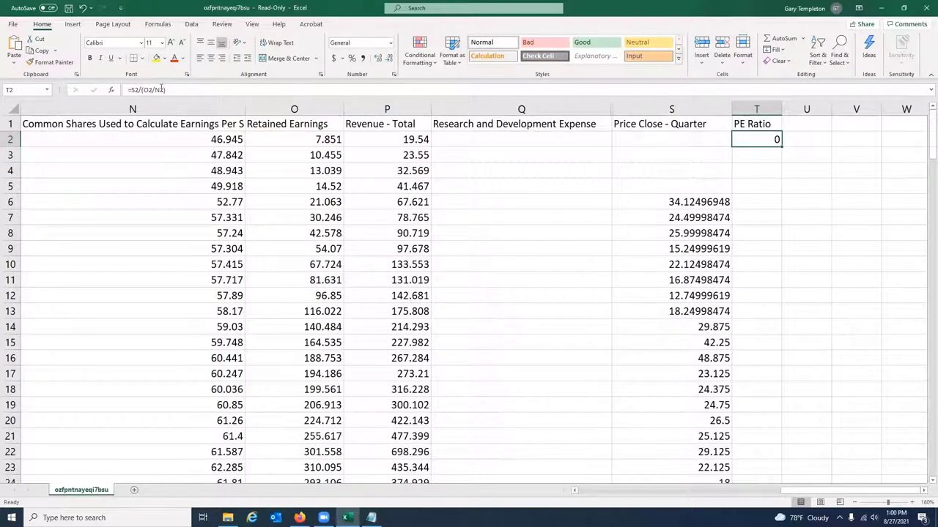
pyautogui.click(168, 89)
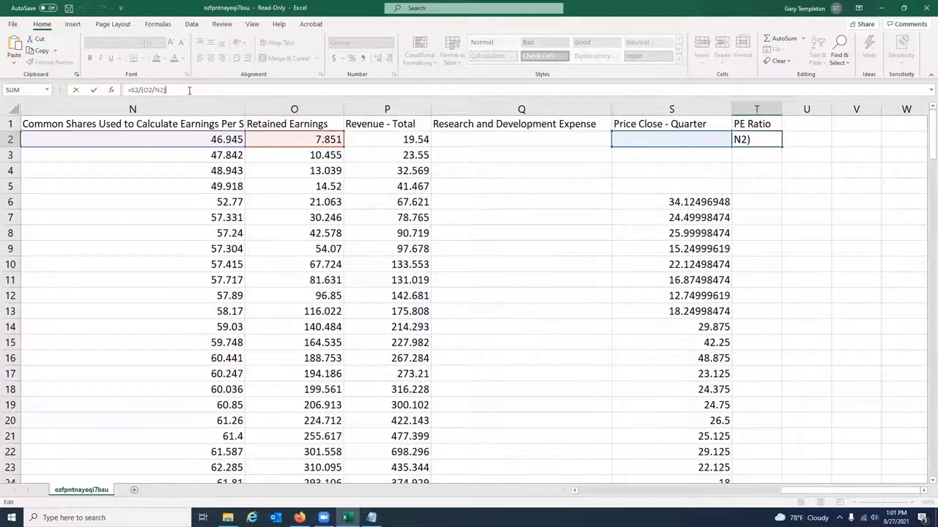
pyautogui.click(94, 89)
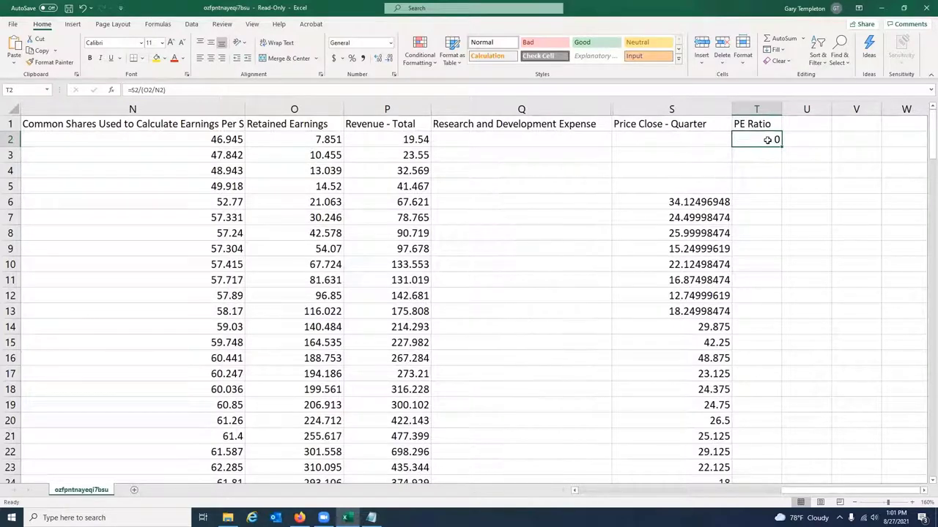
# - Change the formula in T2 to =IF(S2="","",S2/(O2/N2)) and fill it down the PE Ratio column
pyautogui.click(130, 89)
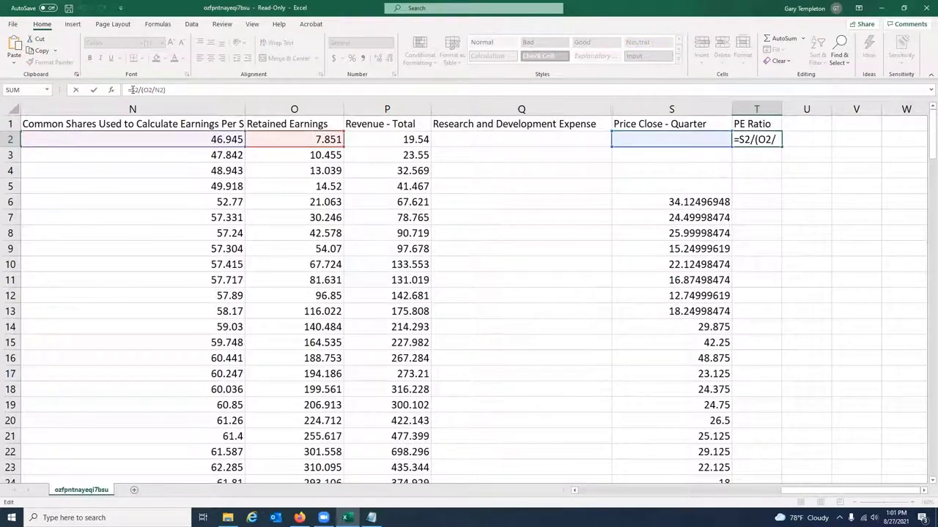
pyautogui.write('if(')
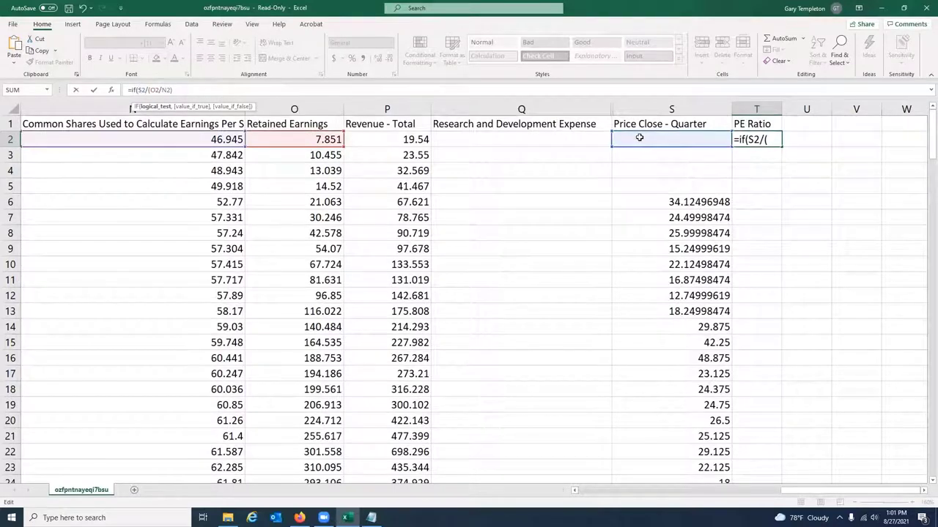
pyautogui.click(639, 138)
pyautogui.write('=')
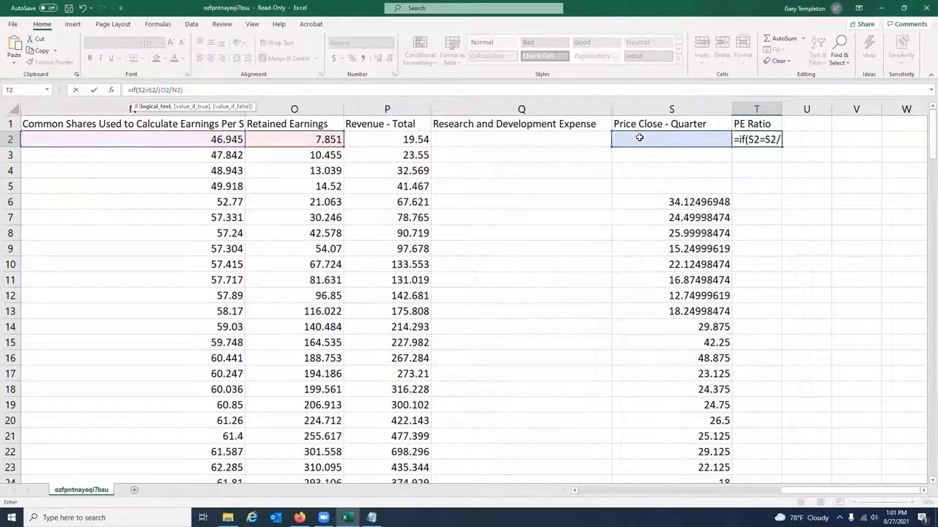
pyautogui.write('""')
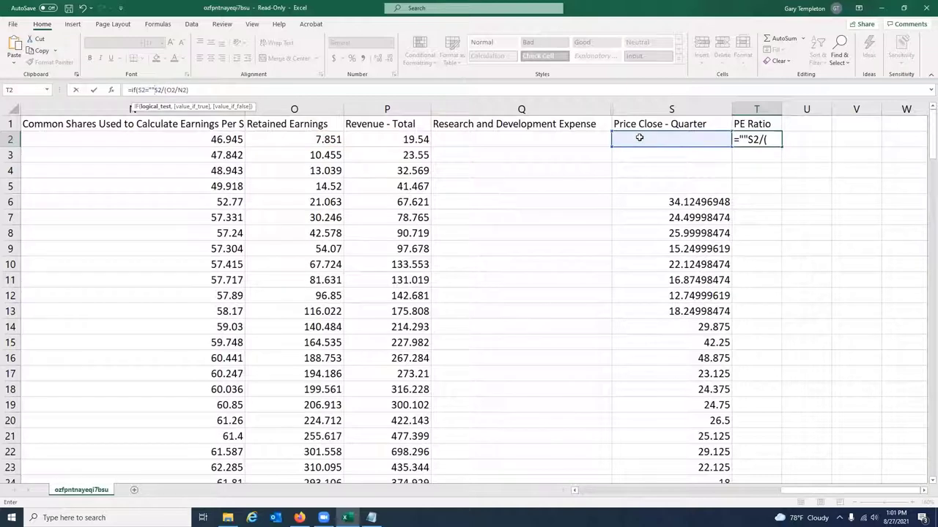
pyautogui.write(',')
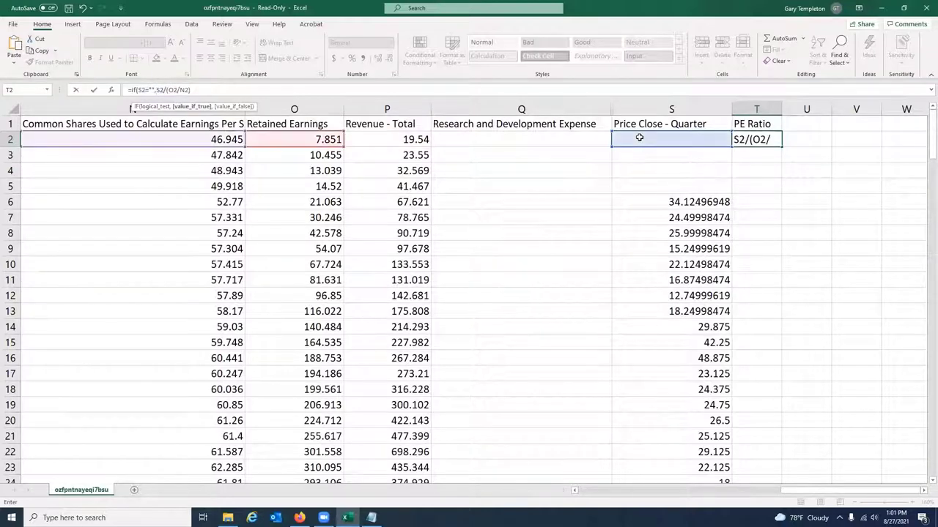
pyautogui.write('""')
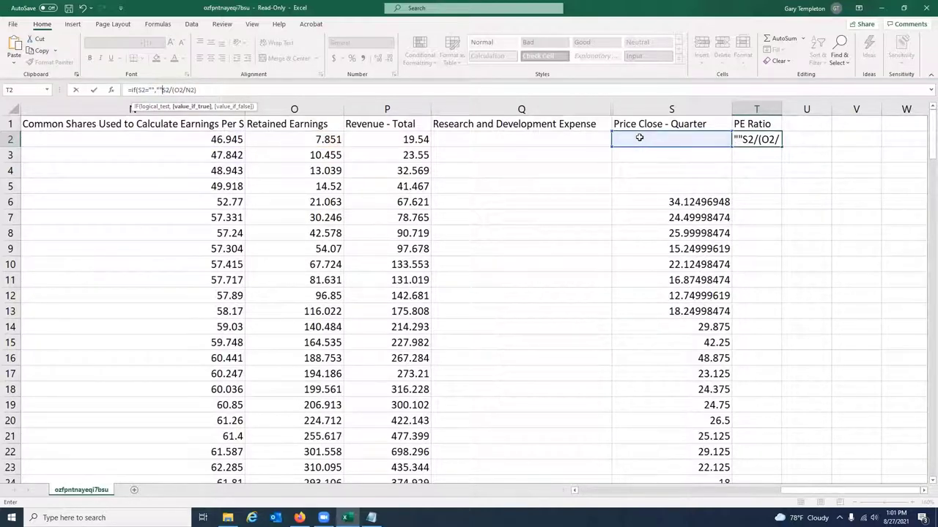
pyautogui.write(',')
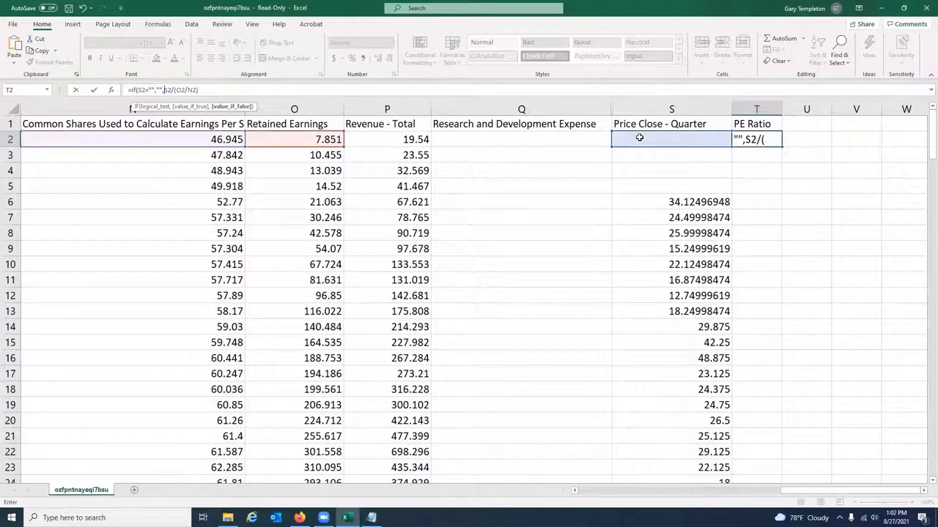
pyautogui.click(212, 88)
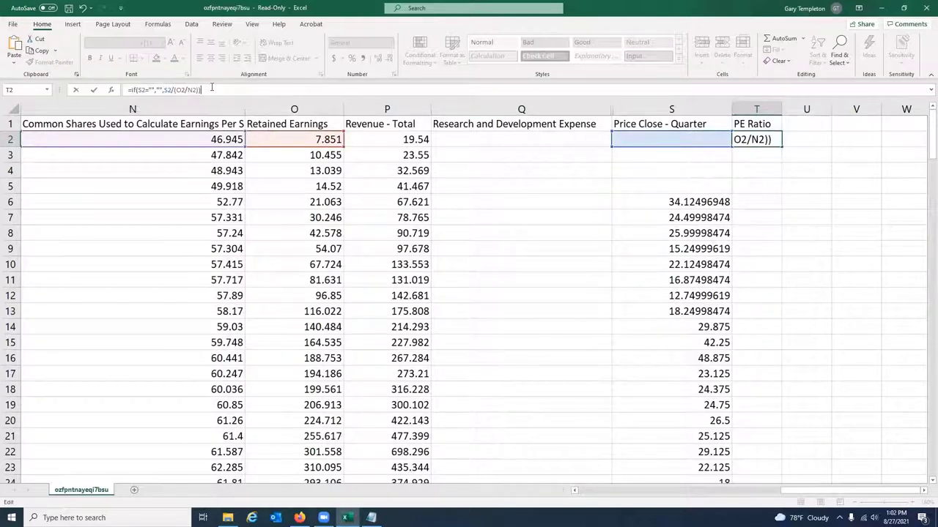
pyautogui.click(94, 90)
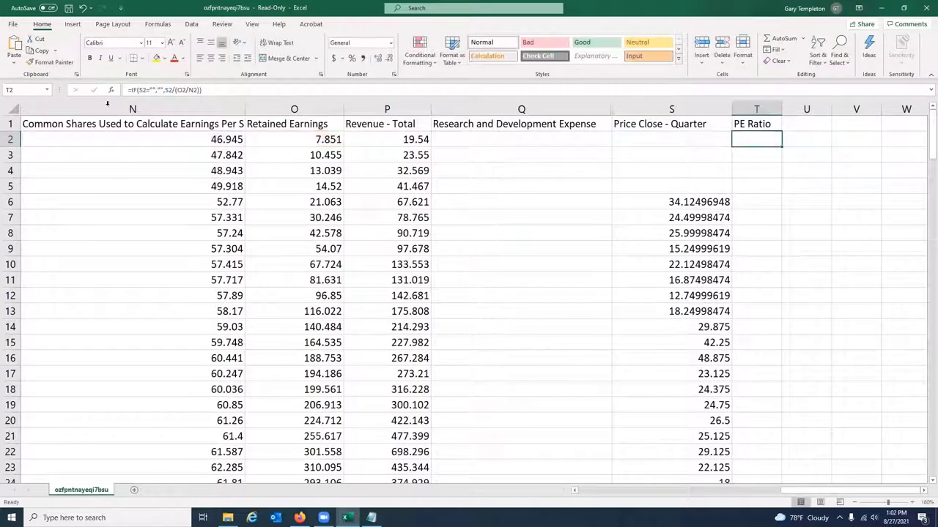
pyautogui.doubleClick(781, 146)
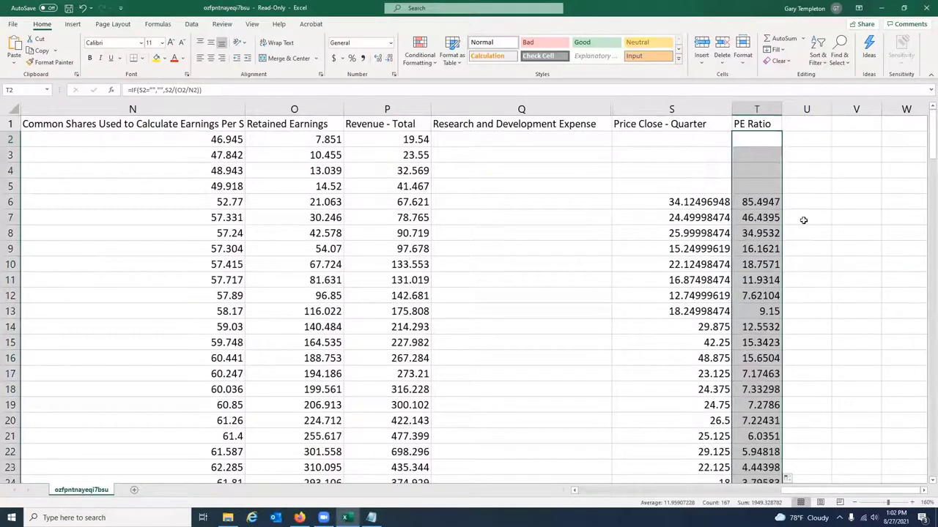
# - Format the PE Ratio values from T6 to T168 as Number with three decimal places
pyautogui.click(760, 206)
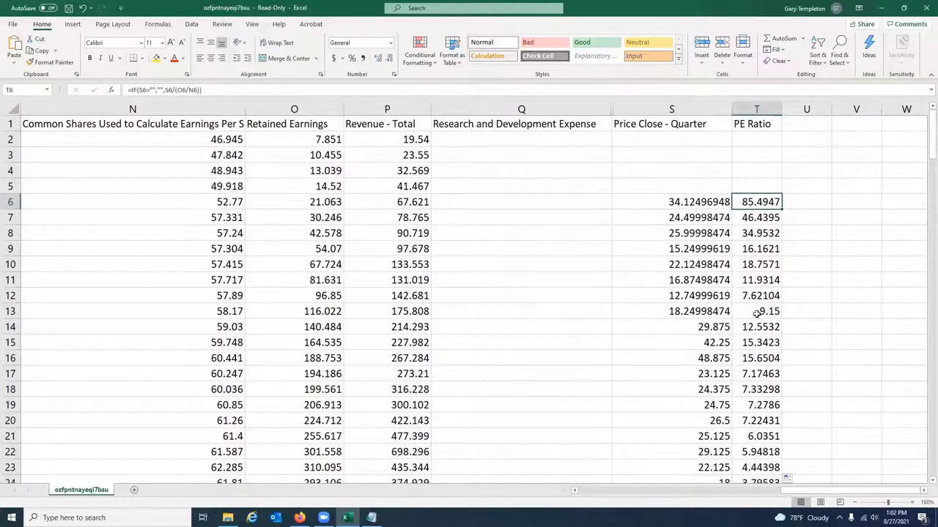
pyautogui.moveTo(932, 135); pyautogui.dragTo(848, 476)
pyautogui.keyDown('shift'); pyautogui.click(770, 467); pyautogui.keyUp('shift')
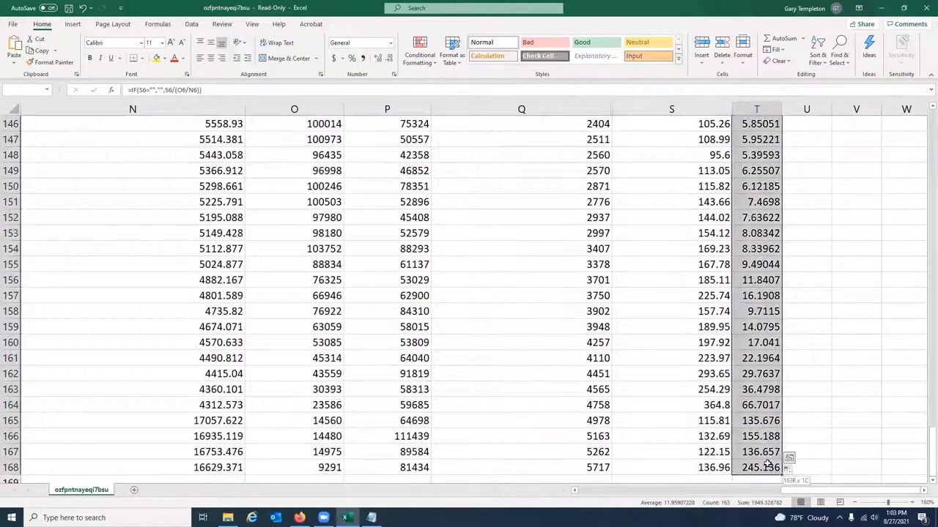
pyautogui.rightClick(757, 297)
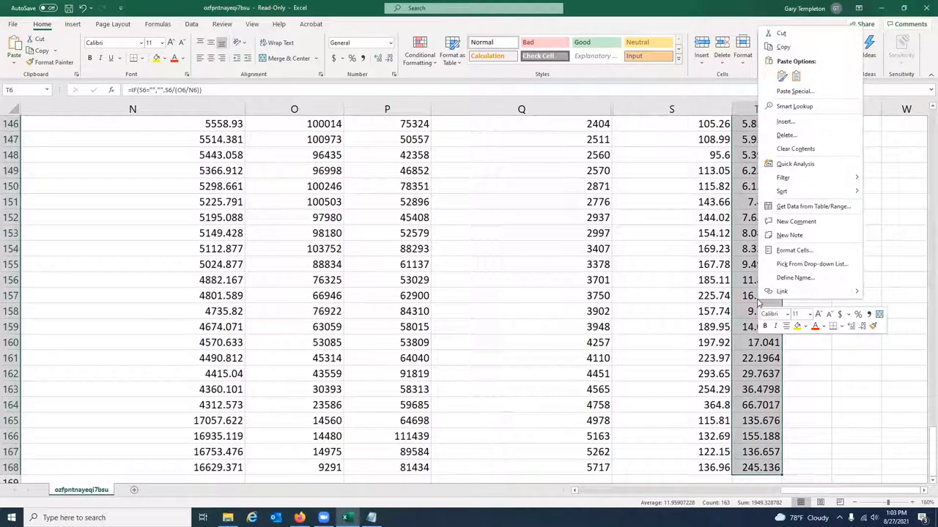
pyautogui.click(794, 250)
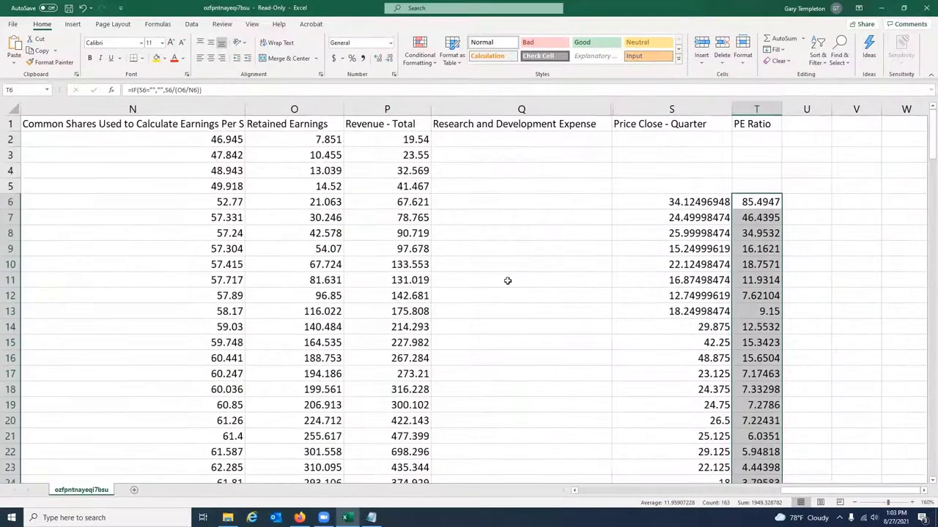
pyautogui.click(673, 174)
pyautogui.click(792, 189)
pyautogui.click(849, 349)
pyautogui.click(766, 218)
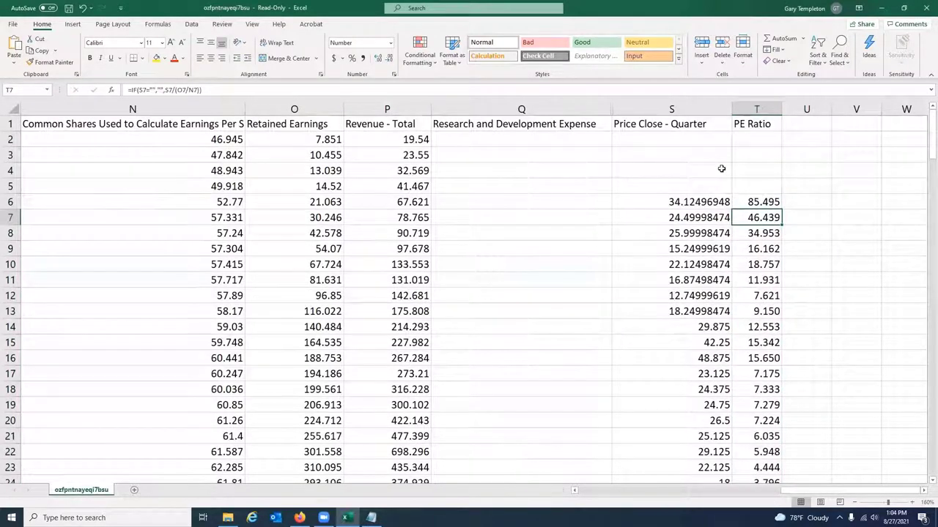
# - Format the data in columns N through S, rows 2 to 168, as Number with three decimal places
pyautogui.click(655, 140)
pyautogui.moveTo(655, 140); pyautogui.dragTo(440, 468)
pyautogui.rightClick(555, 323)
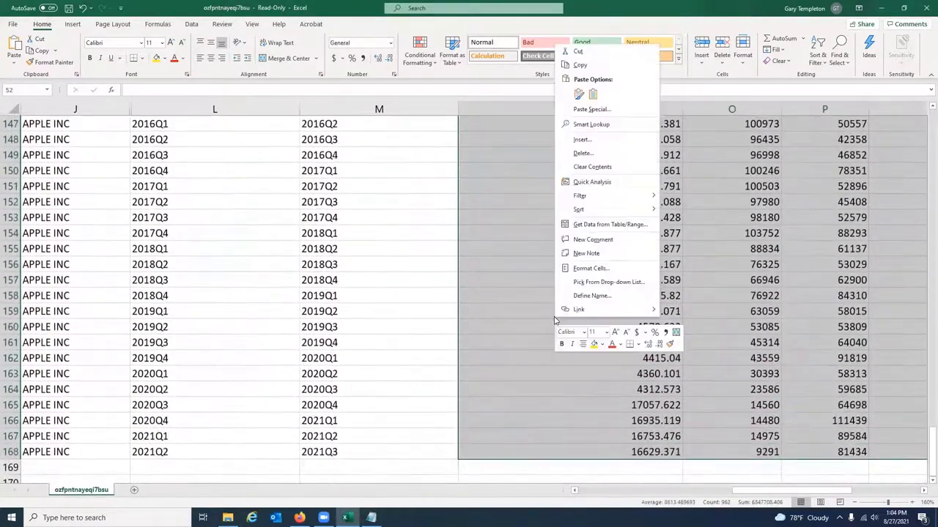
pyautogui.click(599, 268)
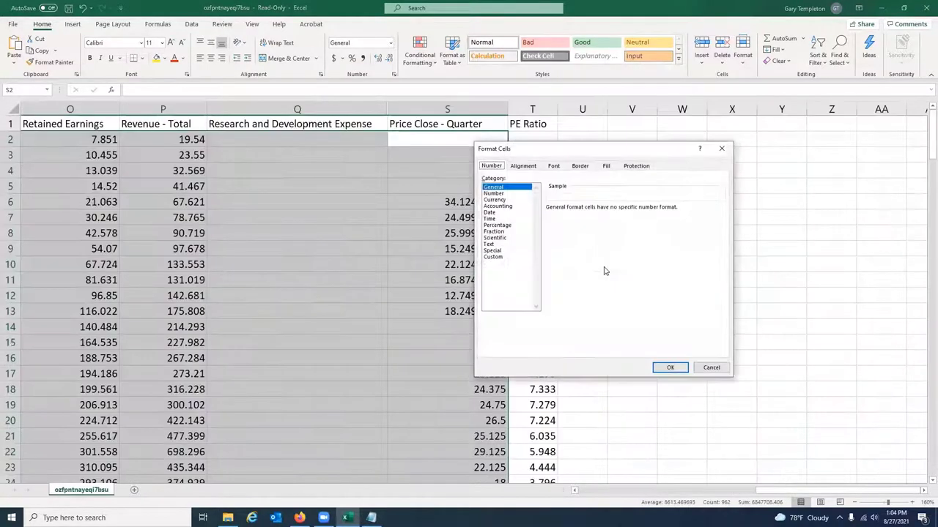
pyautogui.click(506, 193)
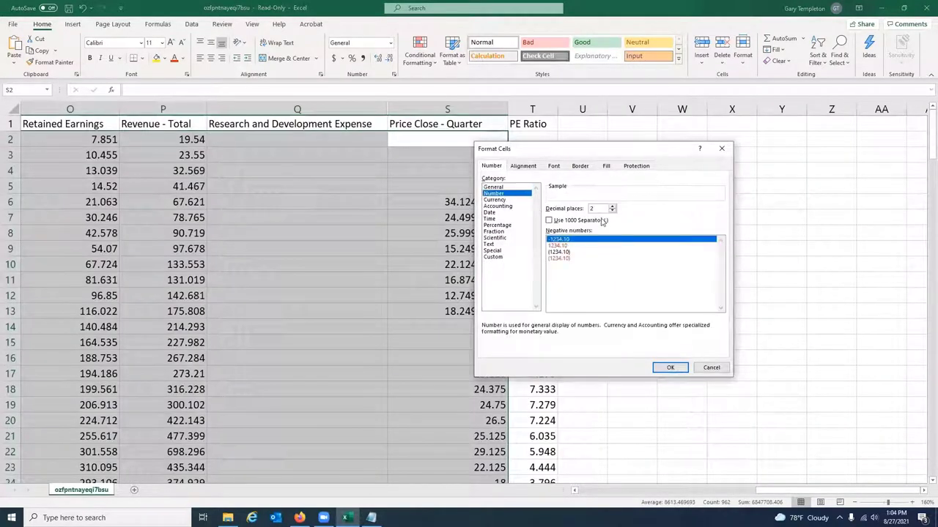
pyautogui.click(614, 207)
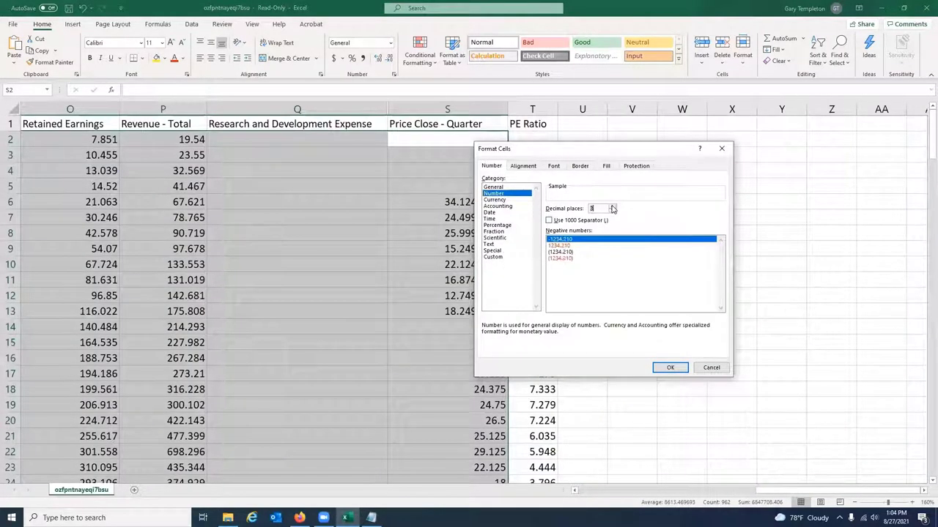
pyautogui.click(670, 369)
pyautogui.click(538, 218)
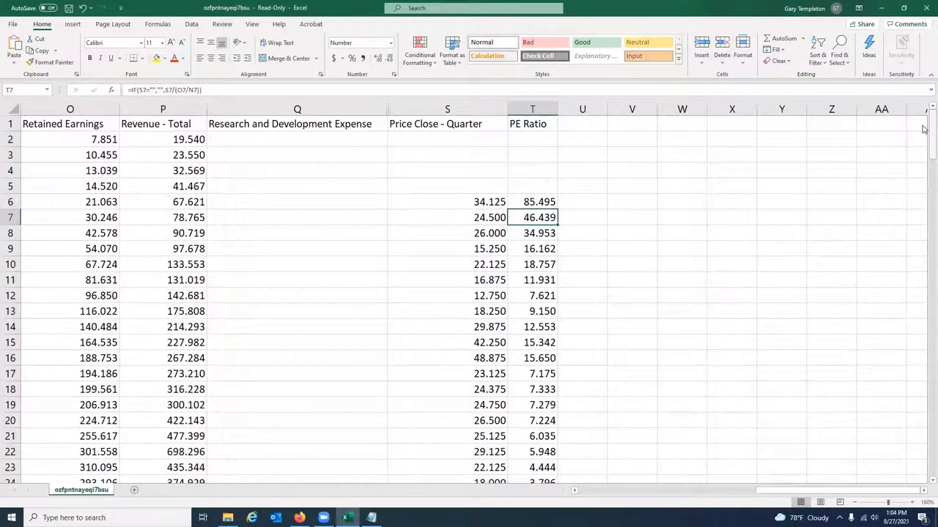
# - Review the Research and Development Expense column, and add the heading RD_Revenue in cell U1
pyautogui.moveTo(925, 129); pyautogui.dragTo(924, 110)
pyautogui.click(293, 107)
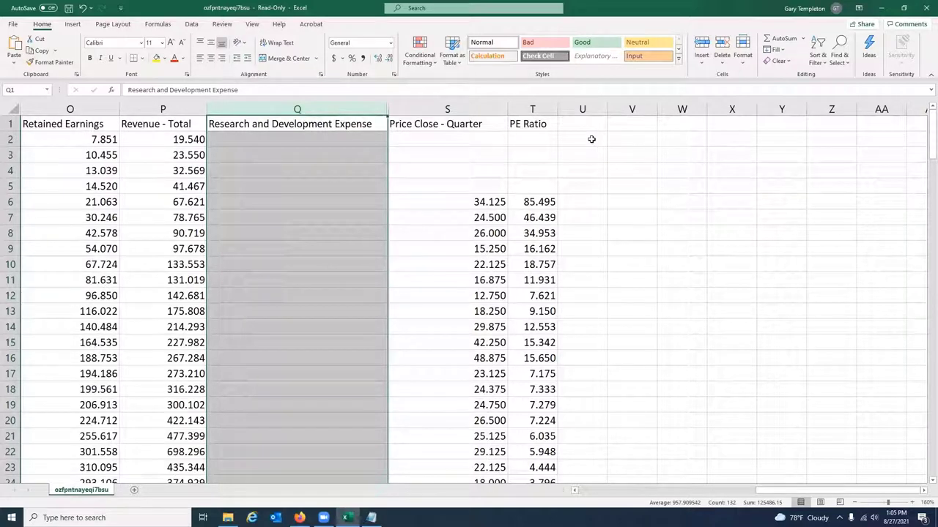
pyautogui.click(925, 124)
pyautogui.moveTo(925, 124)
pyautogui.mouseDown()
pyautogui.moveTo(923, 195)
pyautogui.moveTo(923, 123)
pyautogui.mouseUp()
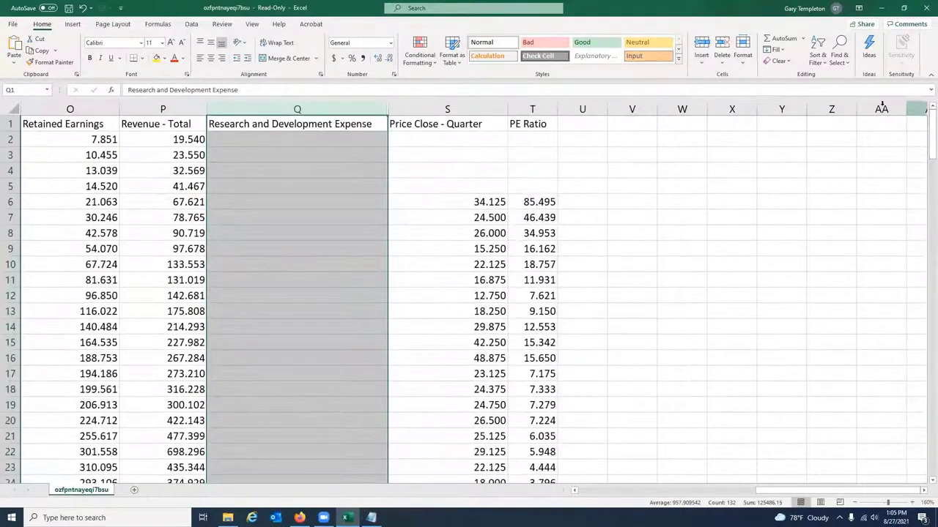
pyautogui.click(594, 123)
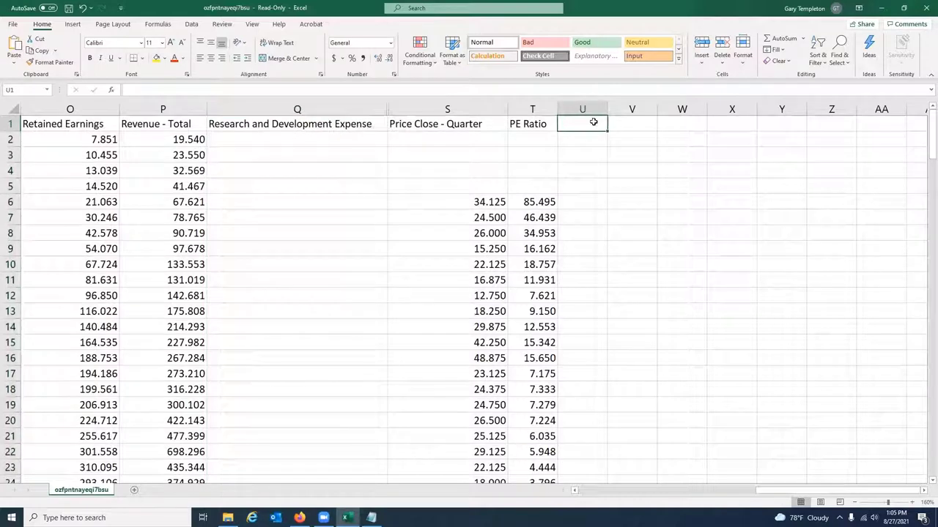
pyautogui.write('RD')
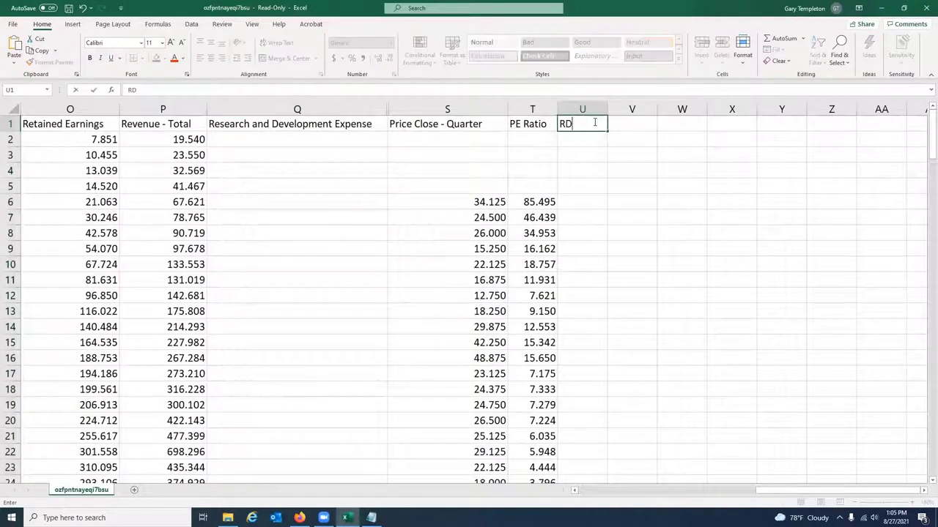
pyautogui.write('_Revenue')
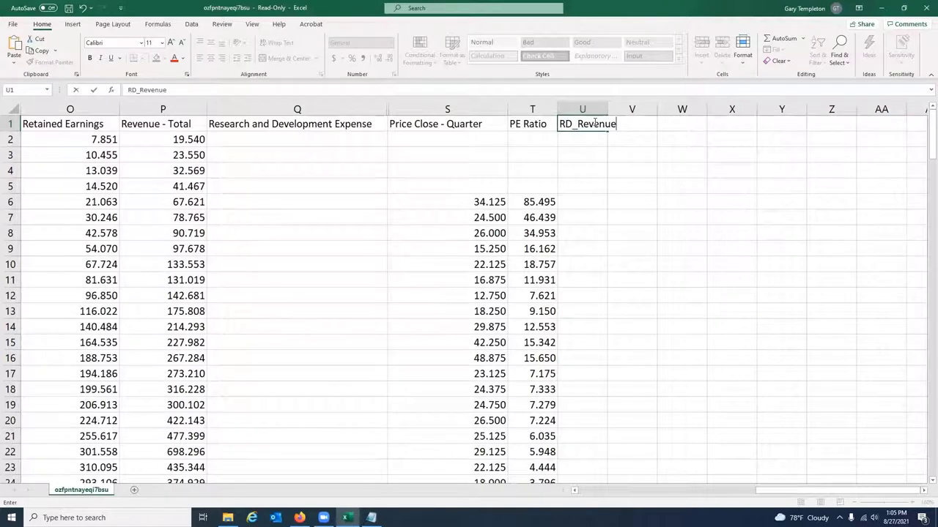
pyautogui.press('Return')
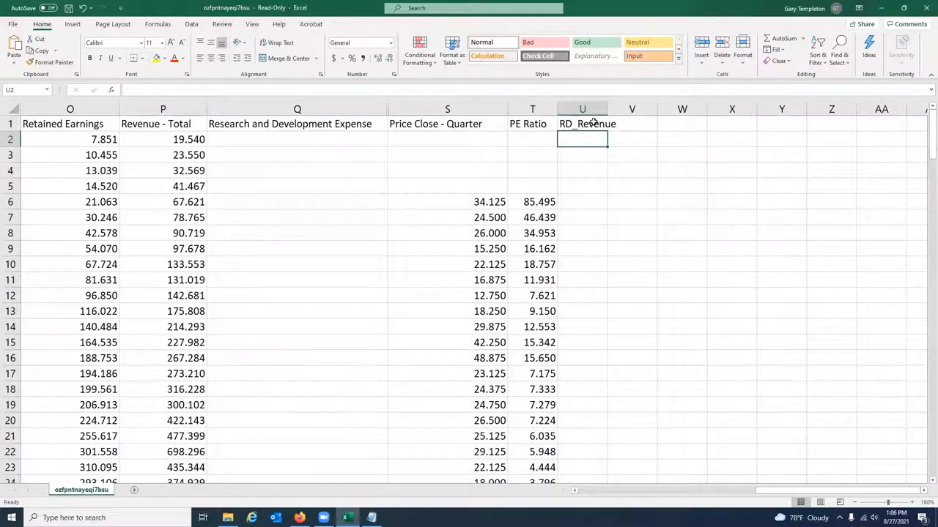
# - Enter the formula =Q2/P2 in cell U2 to divide research and development expense by total revenue
pyautogui.write('=')
pyautogui.press('Left')
pyautogui.press('Left')
pyautogui.press('Left')
pyautogui.write('/')
pyautogui.press('Left')
pyautogui.press('Left')
pyautogui.press('Left')
pyautogui.press('Left')
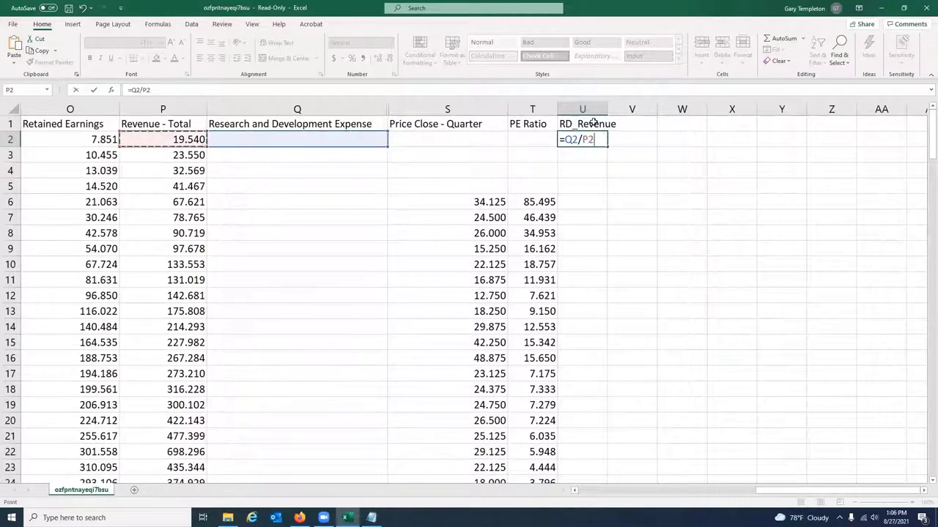
pyautogui.press('Return')
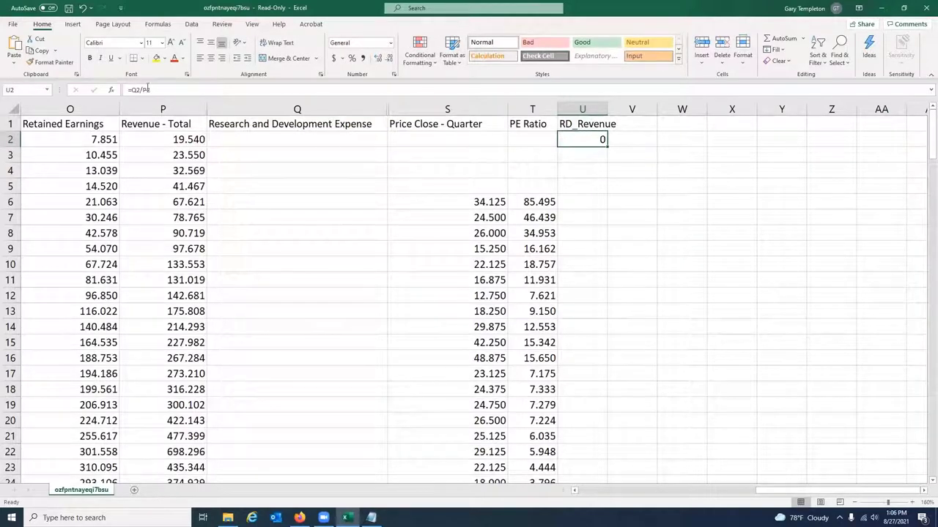
# - Change the formula in U2 to =IF(Q2="","",Q2/P2), fill it down the RD_Revenue column and check the filled rows
pyautogui.click(130, 90)
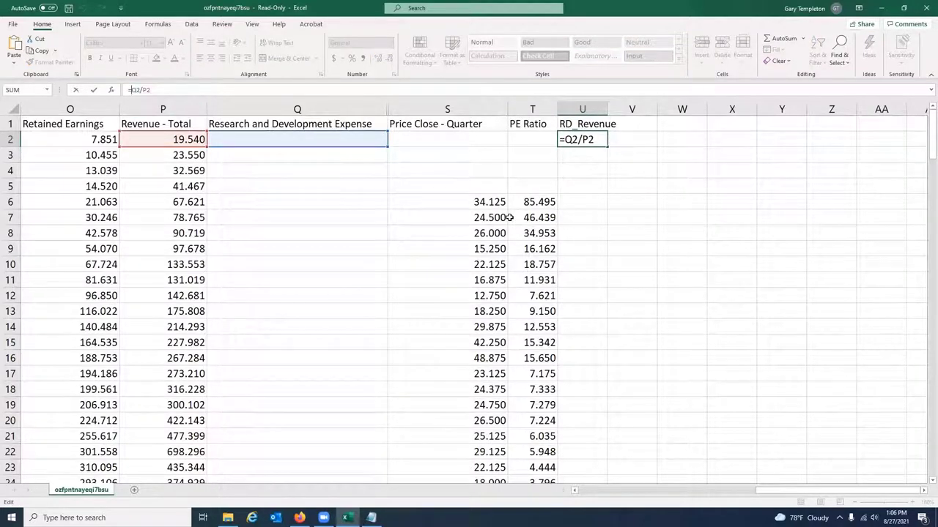
pyautogui.write('if(')
pyautogui.click(333, 140)
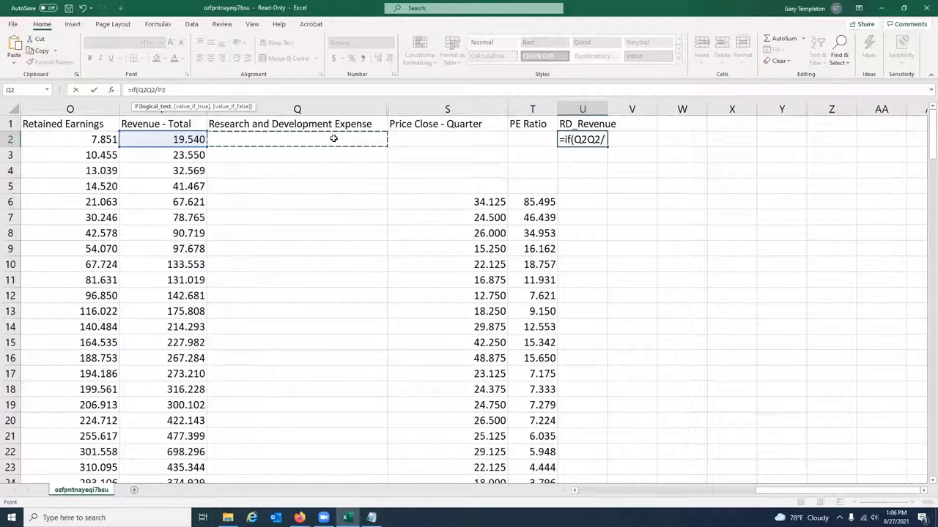
pyautogui.write('=""')
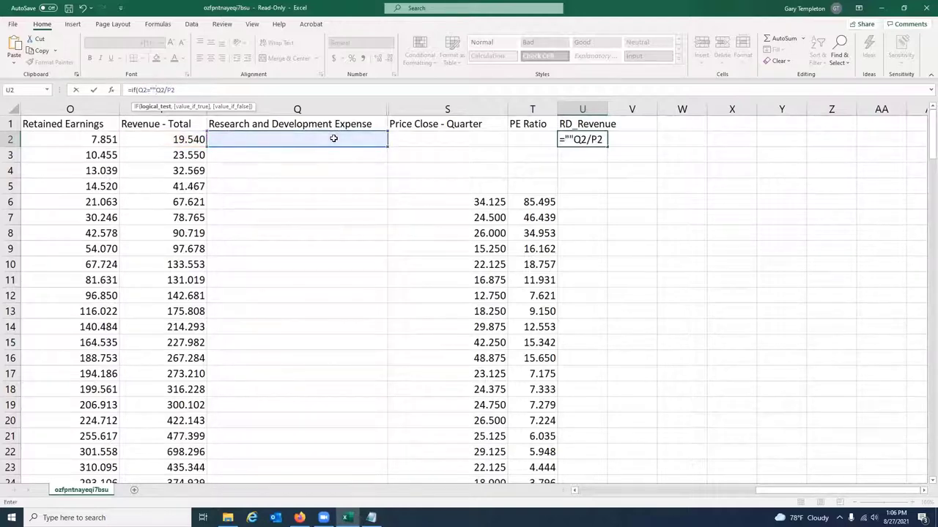
pyautogui.write(',"",')
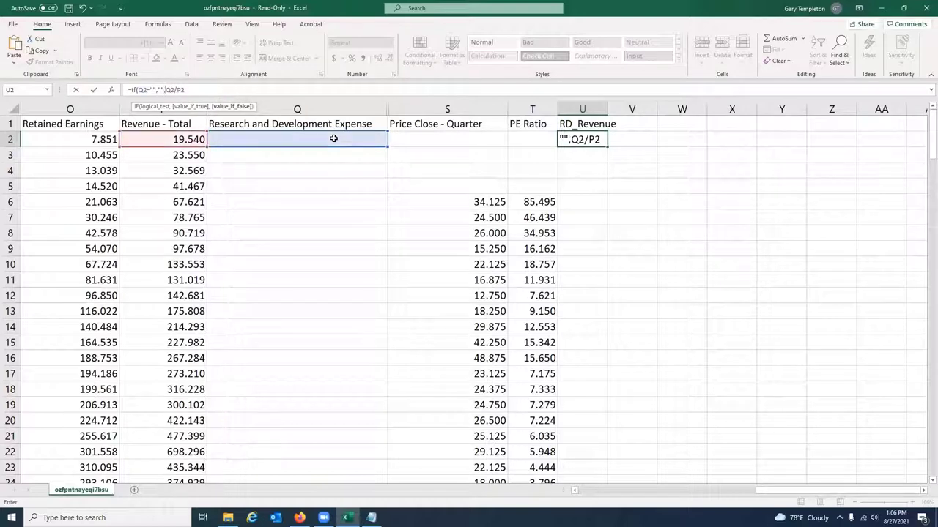
pyautogui.click(236, 89)
pyautogui.hotkey('ctrl', 'Return')
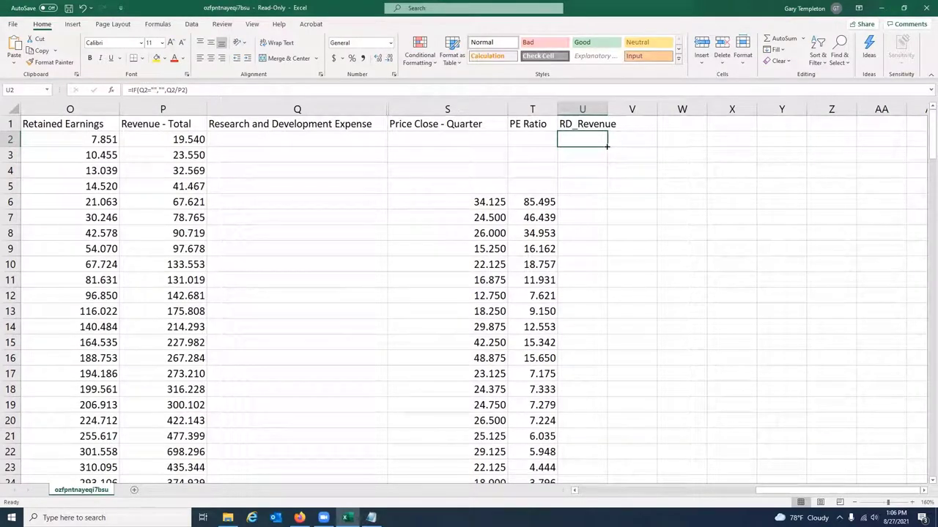
pyautogui.doubleClick(606, 146)
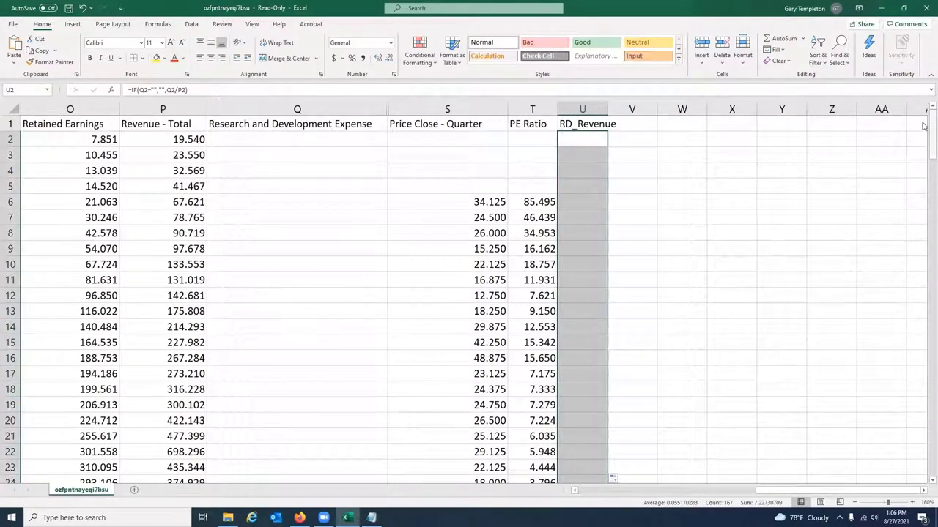
pyautogui.moveTo(923, 126); pyautogui.dragTo(924, 184)
pyautogui.click(331, 277)
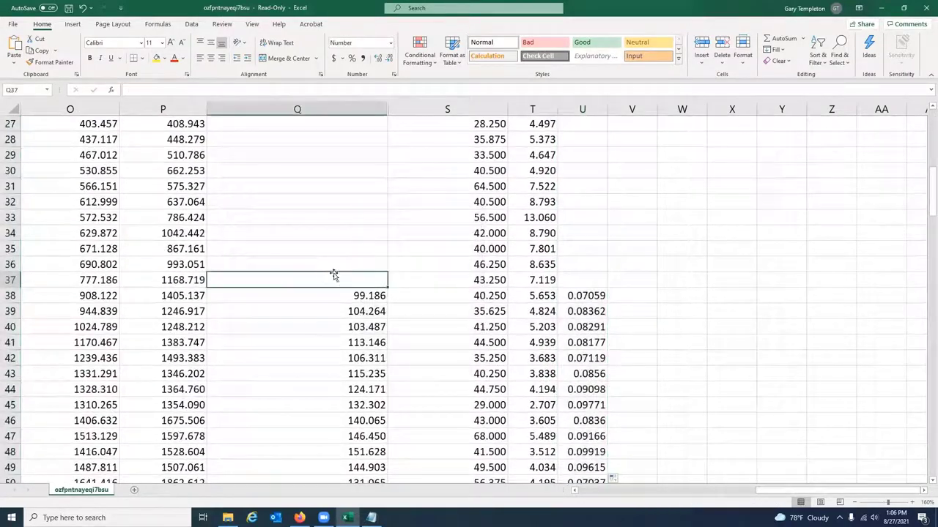
# - Format the RD_Revenue values in cells U38 through U168 as Number with three decimal places
pyautogui.click(579, 278)
pyautogui.scroll(-2, 926, 216)
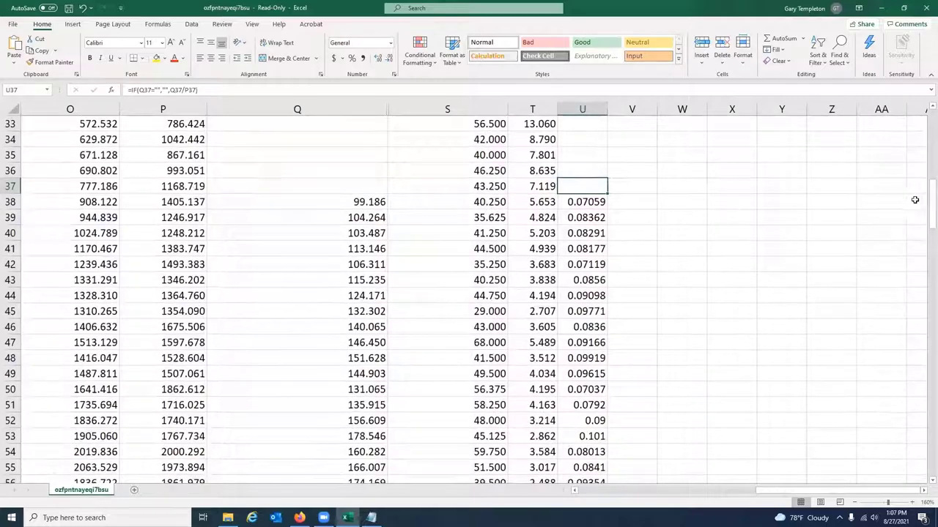
pyautogui.click(586, 202)
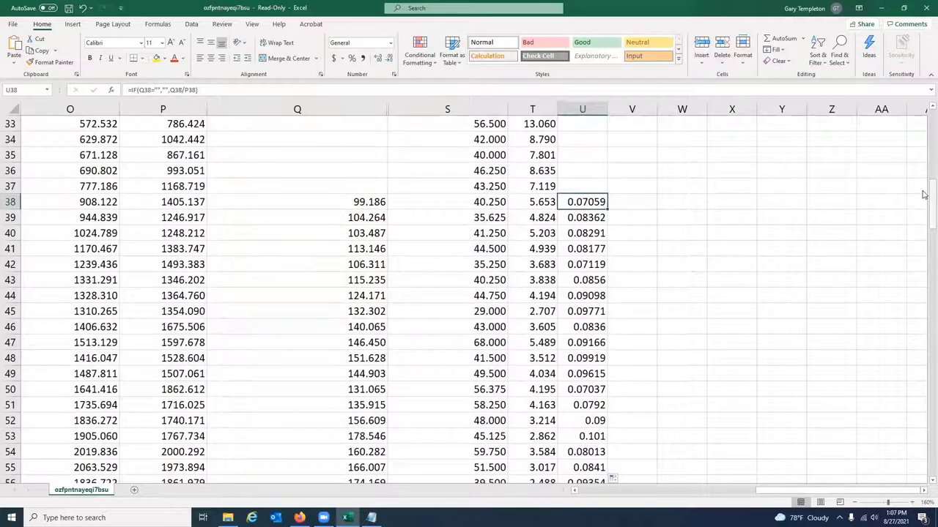
pyautogui.moveTo(923, 194); pyautogui.dragTo(923, 476)
pyautogui.keyDown('shift'); pyautogui.click(580, 466); pyautogui.keyUp('shift')
pyautogui.rightClick(592, 364)
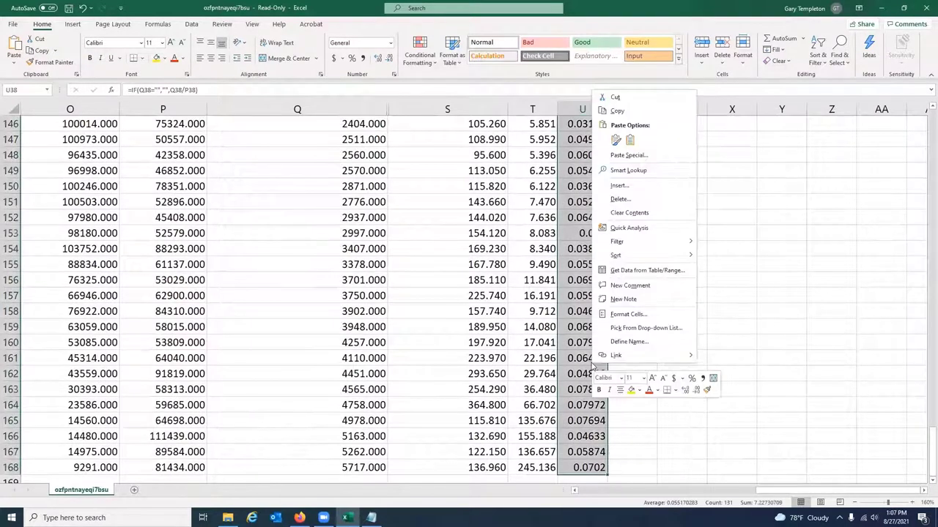
pyautogui.click(628, 314)
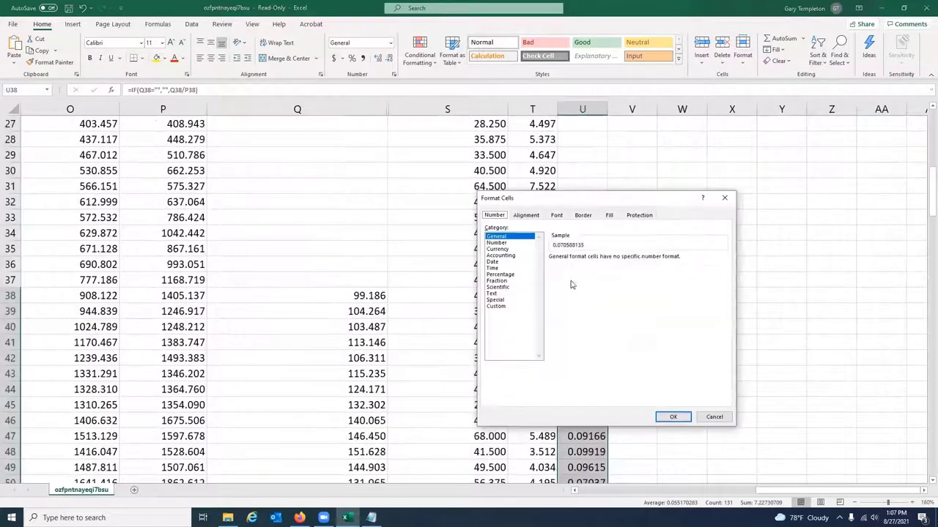
pyautogui.click(500, 242)
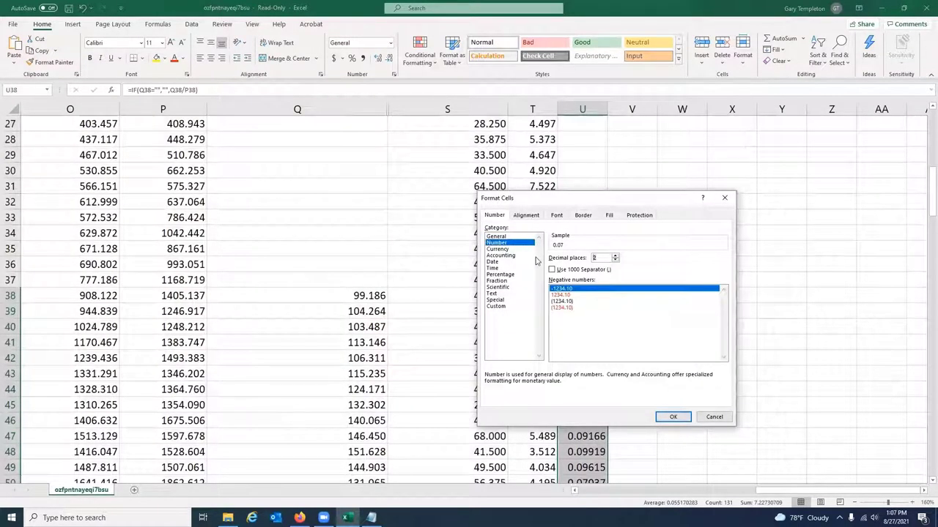
pyautogui.click(615, 255)
pyautogui.click(672, 417)
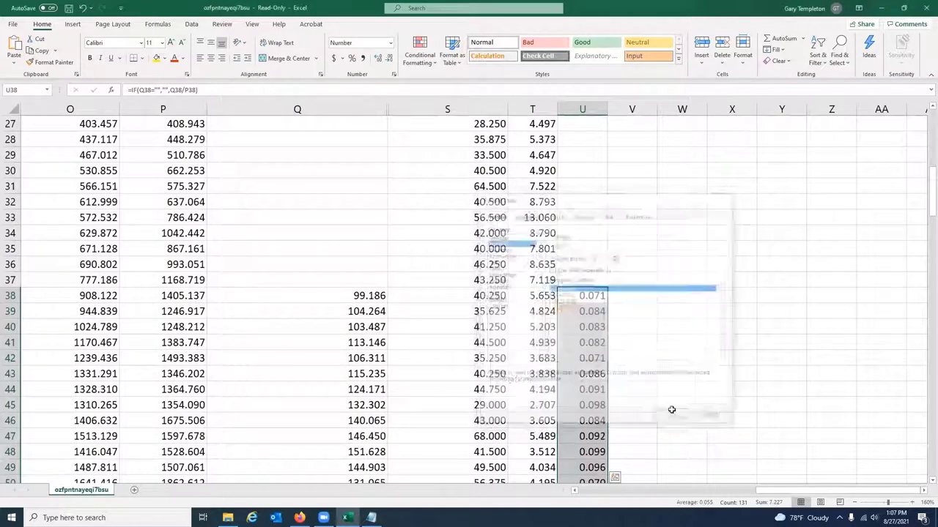
pyautogui.press('Down')
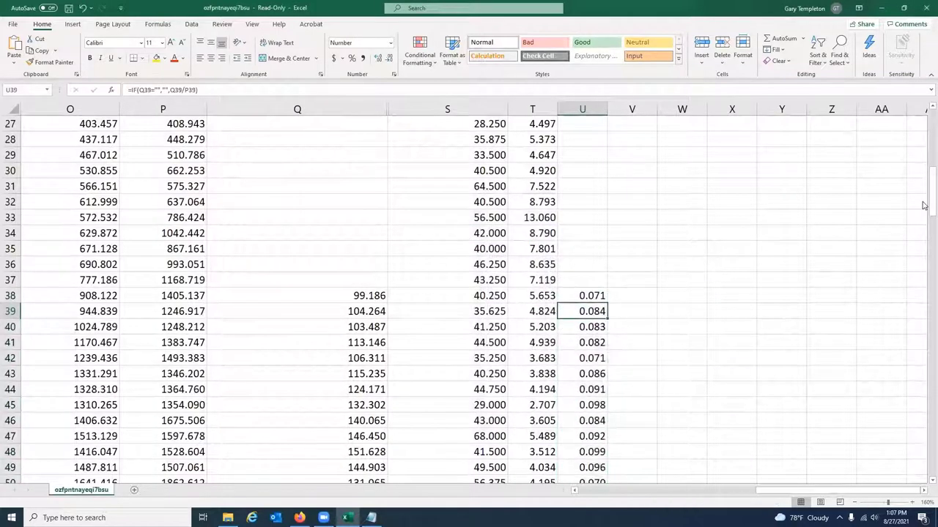
# - Switch to the project instructions PDF in Firefox and read the Distributions section on skewness, kurtosis and the required Excel functions
pyautogui.scroll(9, 927, 188)
pyautogui.hotkey('alt', 'Tab')
pyautogui.press('Tab')
pyautogui.scroll(-3, 923, 231)
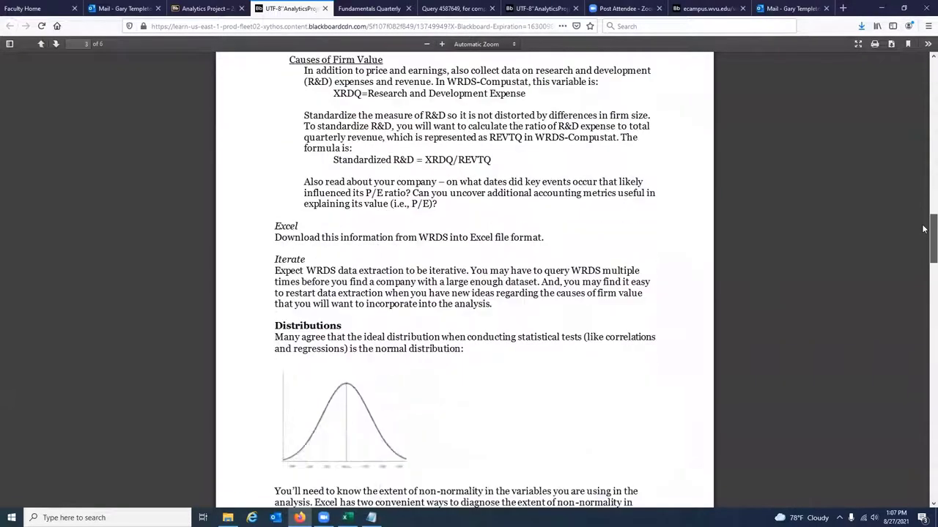
pyautogui.scroll(-3, 924, 231)
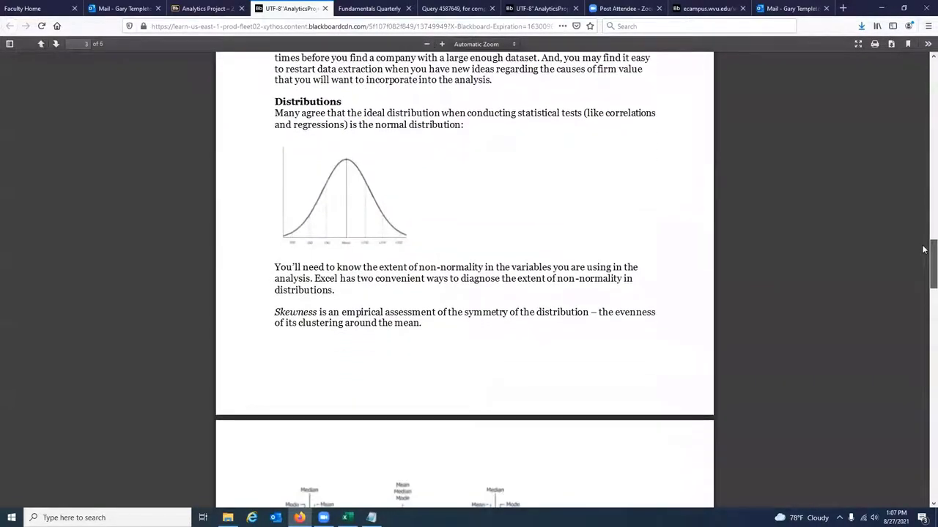
pyautogui.scroll(-1, 923, 250)
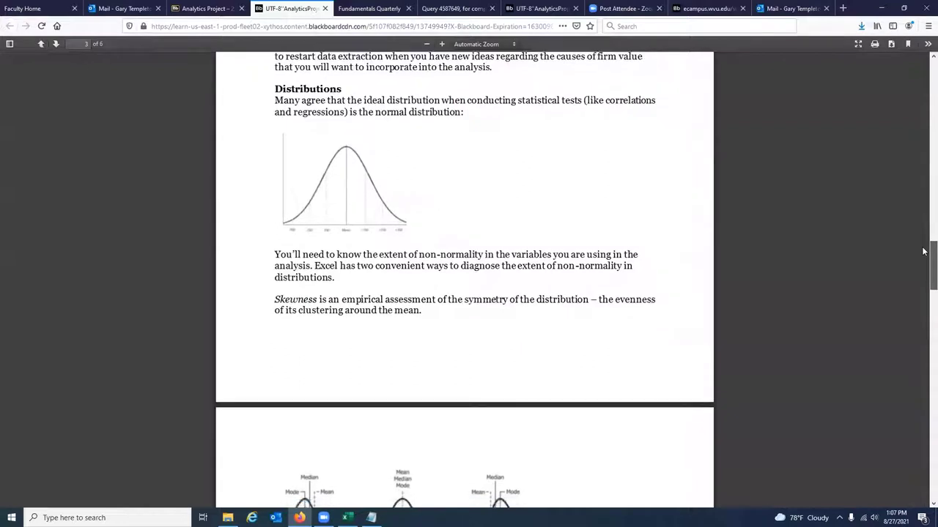
pyautogui.scroll(-1, 923, 251)
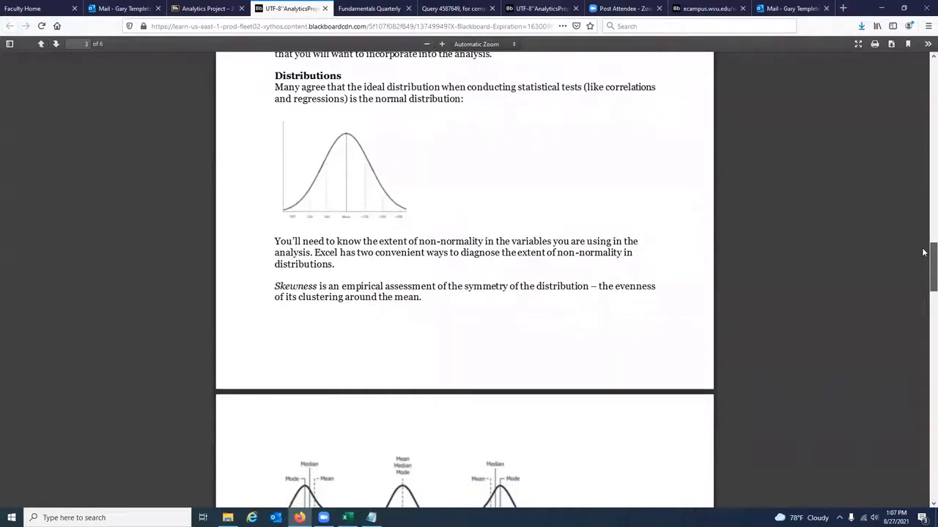
pyautogui.scroll(-6, 923, 263)
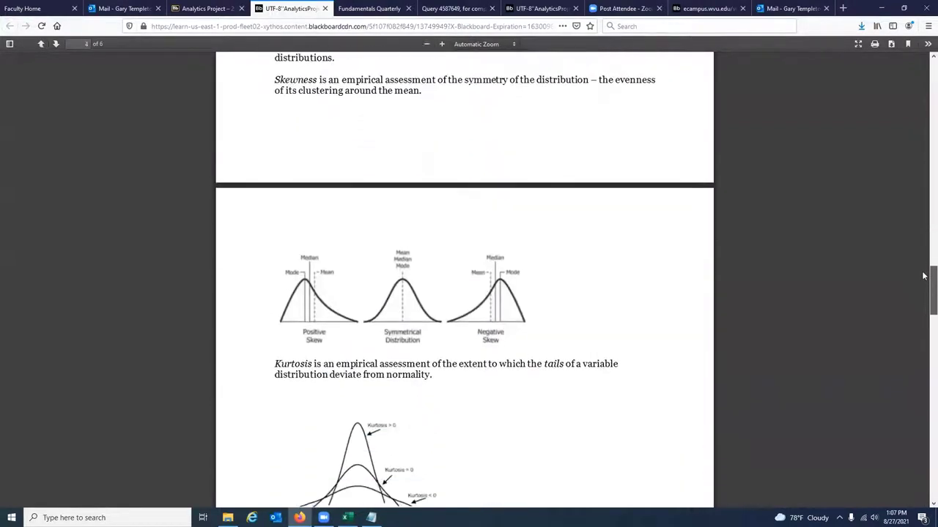
pyautogui.scroll(-3, 923, 293)
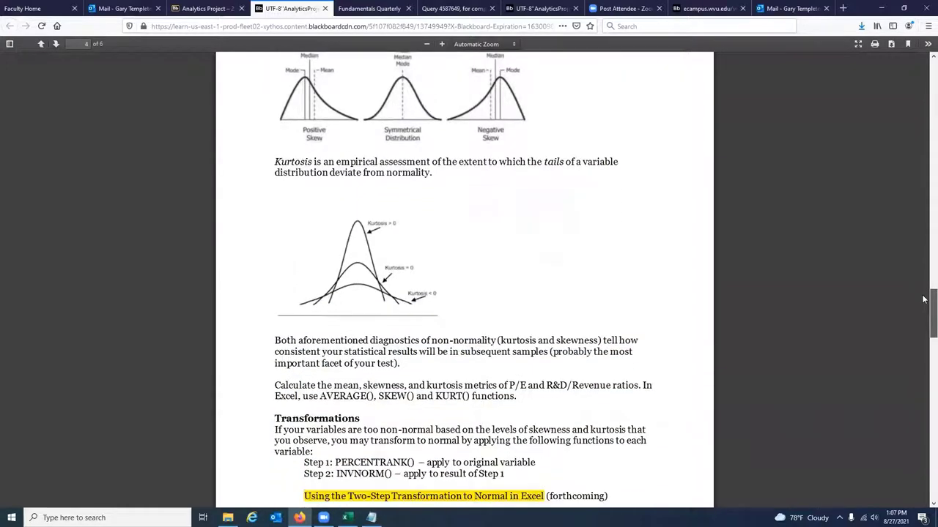
pyautogui.scroll(-1, 923, 301)
# - Return to the Excel workbook and insert three blank rows above the header row
pyautogui.hotkey('alt', 'Tab')
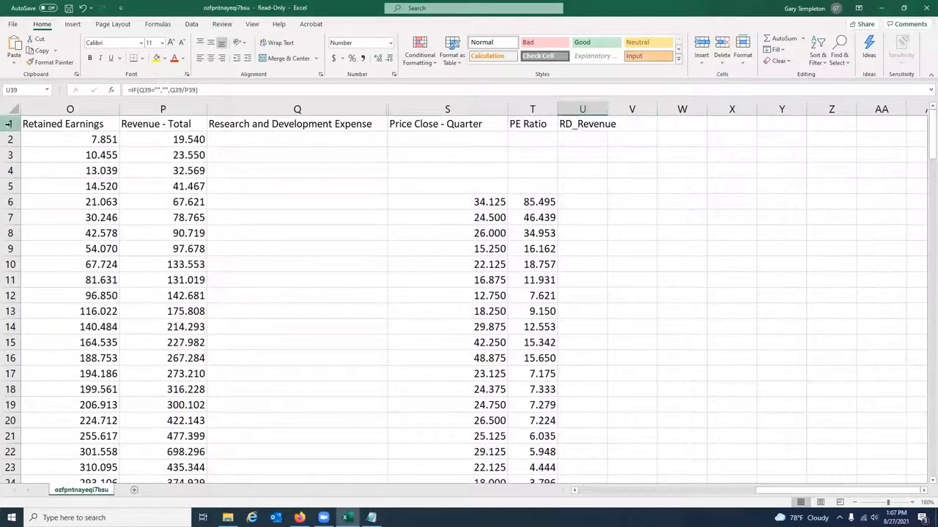
pyautogui.moveTo(8, 124); pyautogui.dragTo(8, 155)
pyautogui.rightClick(10, 155)
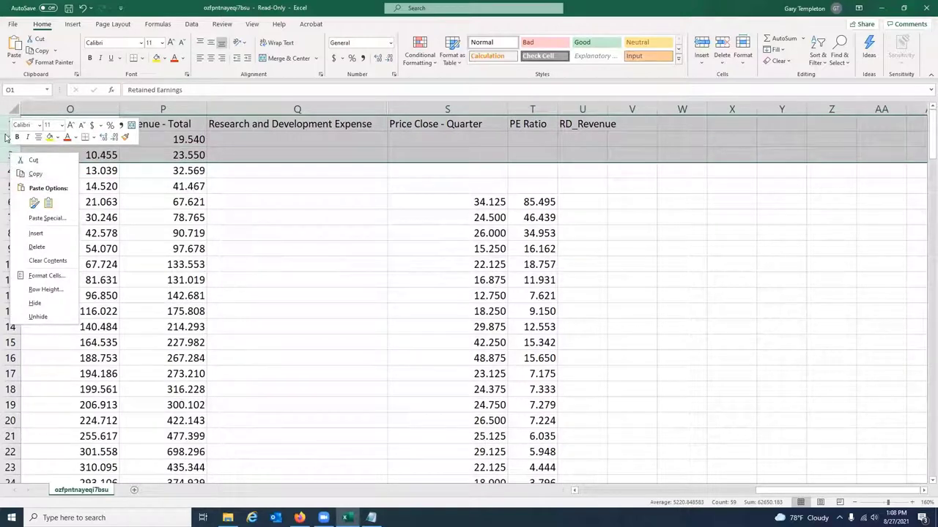
pyautogui.click(35, 233)
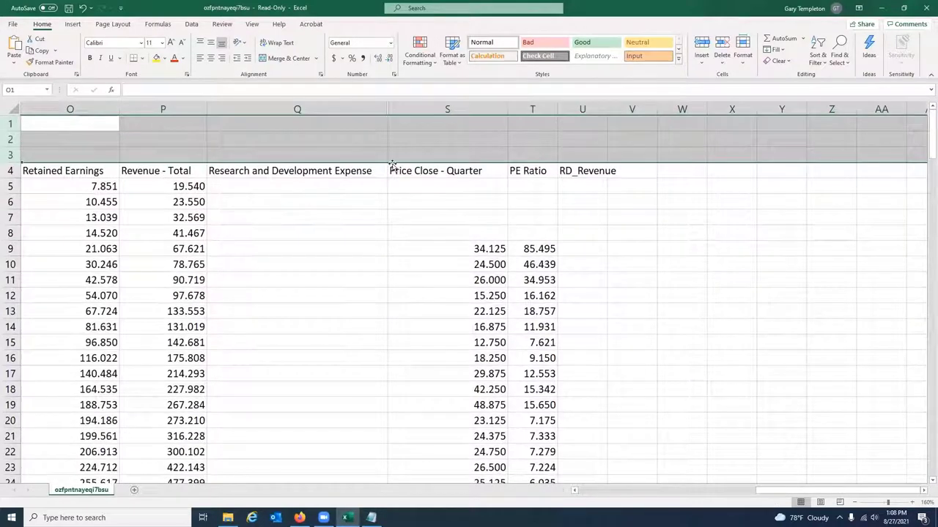
# - Color the text of the PE Ratio and RD_Revenue columns, T and U, red
pyautogui.click(580, 109)
pyautogui.moveTo(545, 108); pyautogui.dragTo(535, 108)
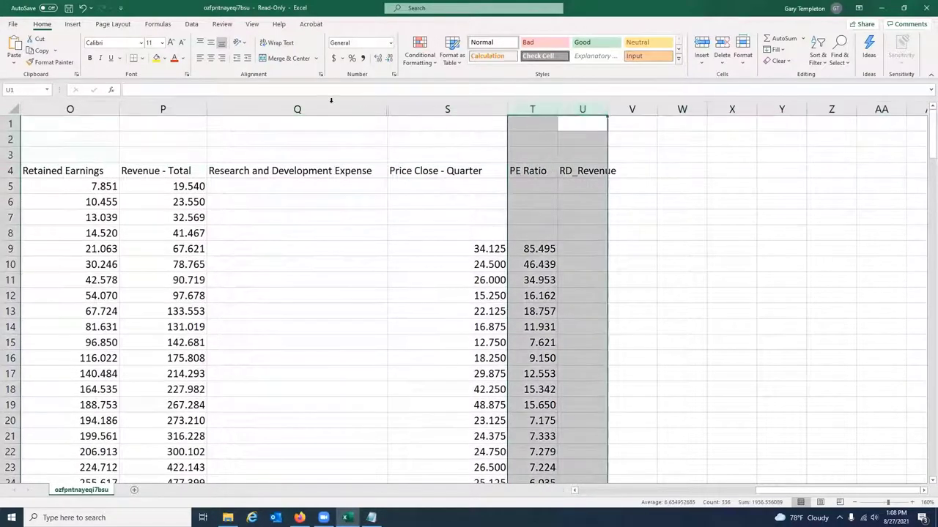
pyautogui.click(175, 58)
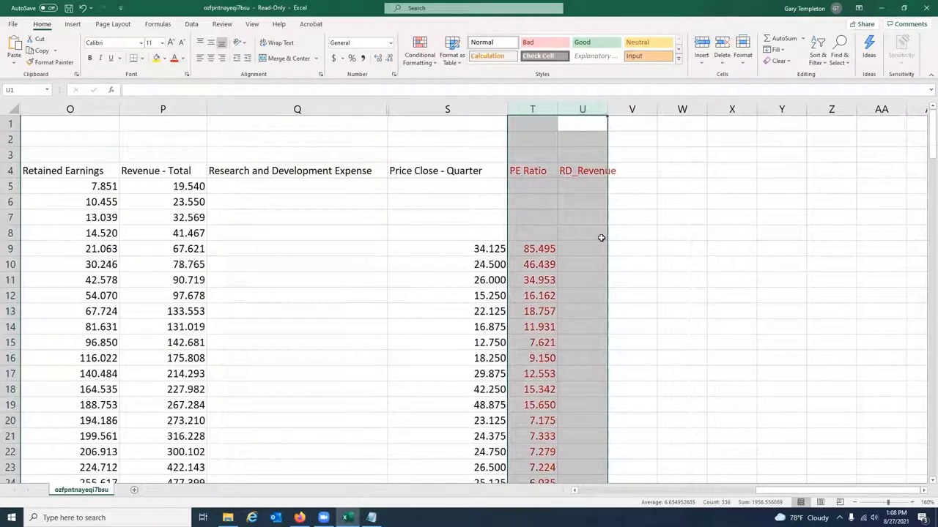
pyautogui.click(563, 198)
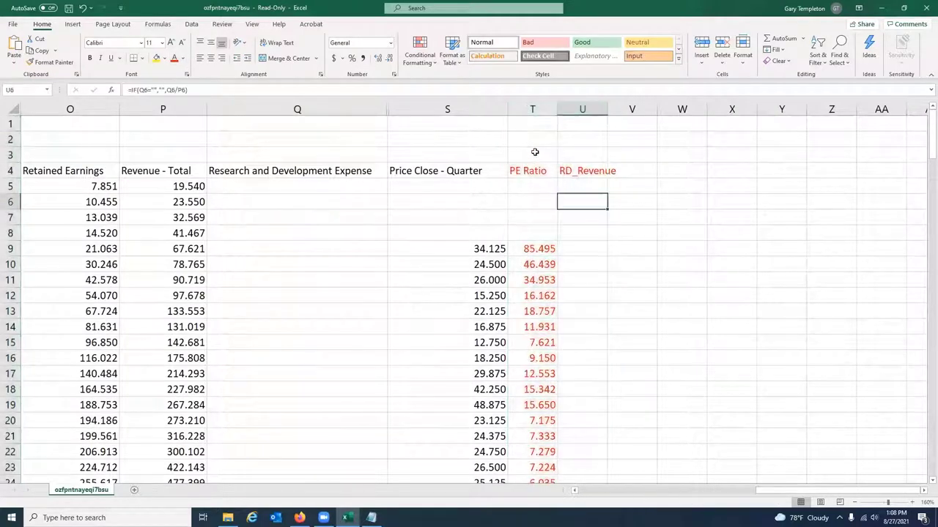
# - Enter the labels Skewness:, Kurtosis: and Average: in cells S1, S2 and S3
pyautogui.click(471, 124)
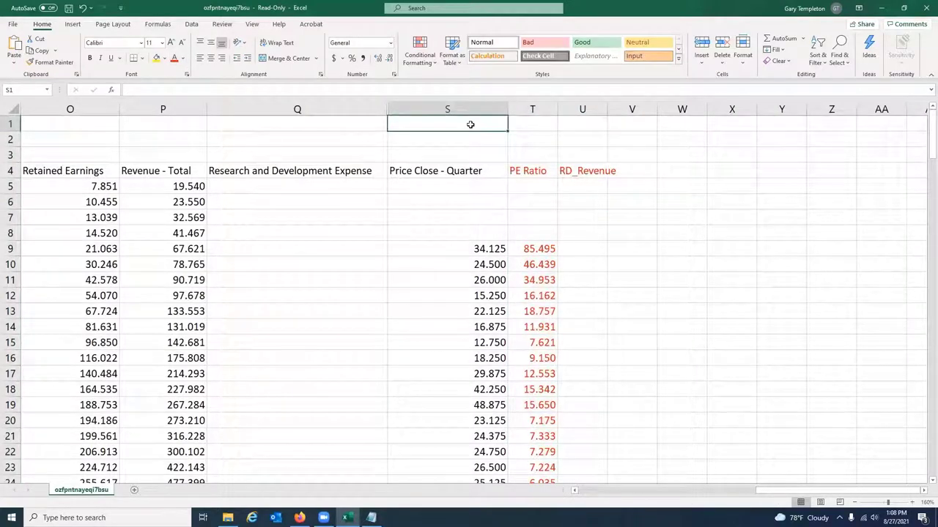
pyautogui.write('Skene')
pyautogui.press('BackSpace')
pyautogui.press('BackSpace')
pyautogui.write('wness:')
pyautogui.press('Return')
pyautogui.write('Kurtosis:')
pyautogui.press('Return')
pyautogui.write('Averg')
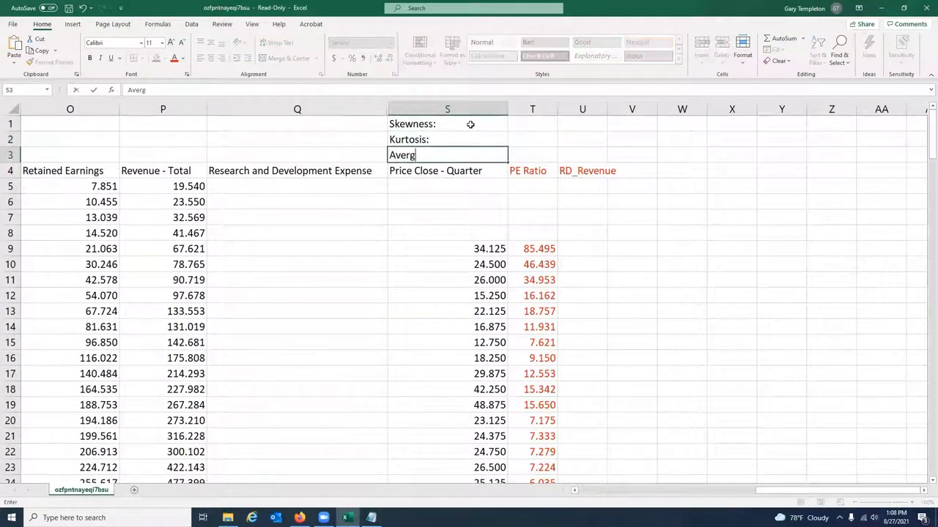
pyautogui.press('BackSpace')
pyautogui.write('age:')
pyautogui.click(533, 121)
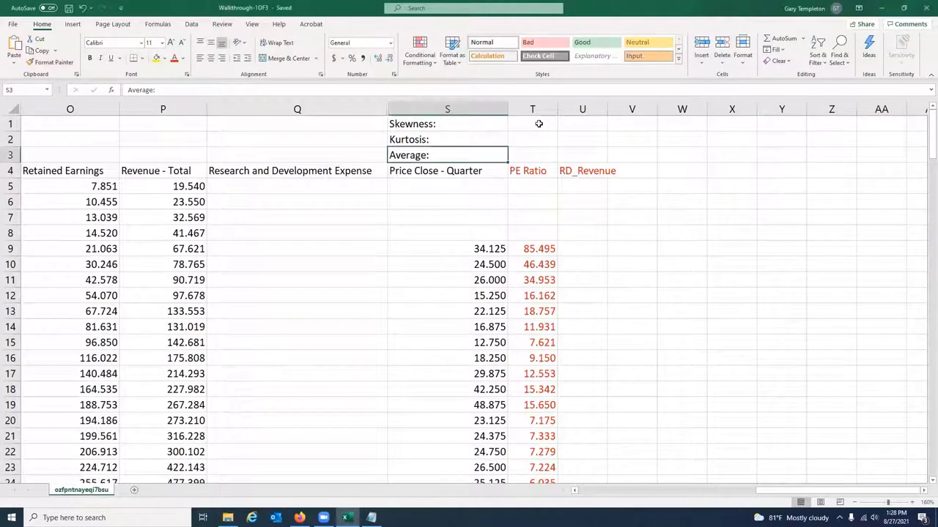
# - Calculate the skewness of the PE Ratio column in cell T1 with the formula =SKEW(T5:T171)
pyautogui.click(540, 122)
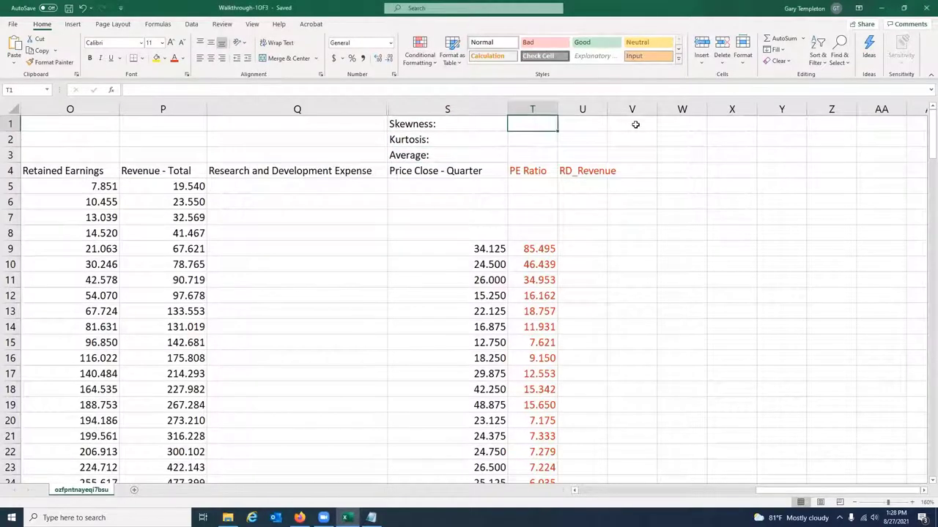
pyautogui.write('@skew')
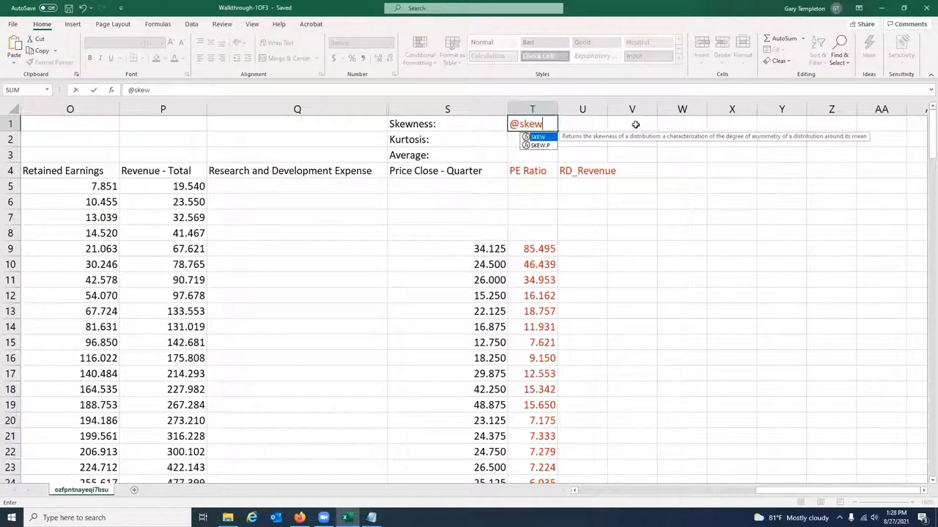
pyautogui.write('(')
pyautogui.press('Down')
pyautogui.press('Down')
pyautogui.press('Down')
pyautogui.press('Down')
pyautogui.hotkey('shift', 'Down')
pyautogui.hotkey('shift', 'Down')
pyautogui.hotkey('shift', 'Down')
pyautogui.hotkey('shift', 'Down')
pyautogui.hotkey('shift', 'Down')
pyautogui.hotkey('shift', 'Down')
pyautogui.hotkey('shift', 'Down')
pyautogui.hotkey('shift', 'Down')
pyautogui.hotkey('shift', 'Down')
pyautogui.hotkey('shift', 'Down')
pyautogui.hotkey('shift', 'Down')
pyautogui.hotkey('shift', 'Down')
pyautogui.hotkey('shift', 'Down')
pyautogui.hotkey('shift', 'Down')
pyautogui.hotkey('shift', 'Down')
pyautogui.hotkey('shift', 'Down')
pyautogui.hotkey('shift', 'Down')
pyautogui.hotkey('shift', 'Down')
pyautogui.hotkey('shift', 'Down')
pyautogui.hotkey('shift', 'Down')
pyautogui.hotkey('shift', 'Down')
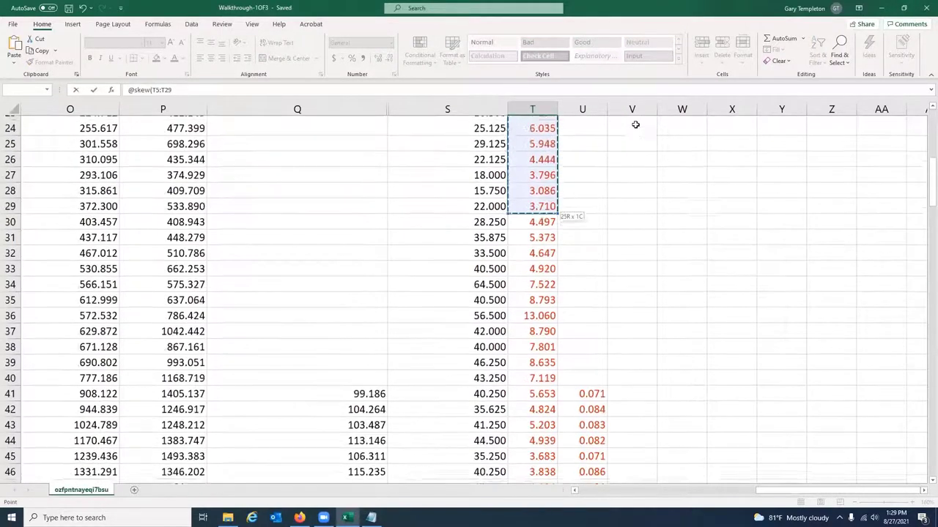
pyautogui.hotkey('shift', 'Down')
pyautogui.hotkey('shift', 'Down')
pyautogui.hotkey('shift', 'Down')
pyautogui.hotkey('shift', 'Down')
pyautogui.hotkey('shift', 'Down')
pyautogui.hotkey('shift', 'Down')
pyautogui.hotkey('shift', 'Down')
pyautogui.hotkey('shift', 'Down')
pyautogui.hotkey('shift', 'Down')
pyautogui.hotkey('shift', 'Down')
pyautogui.hotkey('shift', 'Down')
pyautogui.hotkey('shift', 'Down')
pyautogui.hotkey('shift', 'Down')
pyautogui.hotkey('shift', 'Down')
pyautogui.hotkey('shift', 'Down')
pyautogui.hotkey('shift', 'Down')
pyautogui.hotkey('shift', 'Down')
pyautogui.hotkey('shift', 'Down')
pyautogui.hotkey('shift', 'Down')
pyautogui.hotkey('shift', 'Down')
pyautogui.hotkey('shift', 'Up')
pyautogui.hotkey('shift', 'Up')
pyautogui.hotkey('shift', 'Up')
pyautogui.hotkey('shift', 'Up')
pyautogui.hotkey('shift', 'Up')
pyautogui.hotkey('shift', 'Up')
pyautogui.hotkey('shift', 'Up')
pyautogui.hotkey('shift', 'Up')
pyautogui.hotkey('shift', 'Up')
pyautogui.hotkey('shift', 'Up')
pyautogui.hotkey('shift', 'Up')
pyautogui.hotkey('shift', 'Up')
pyautogui.hotkey('shift', 'Up')
pyautogui.hotkey('shift', 'Up')
pyautogui.hotkey('shift', 'Up')
pyautogui.hotkey('shift', 'Up')
pyautogui.hotkey('shift', 'Up')
pyautogui.hotkey('shift', 'Up')
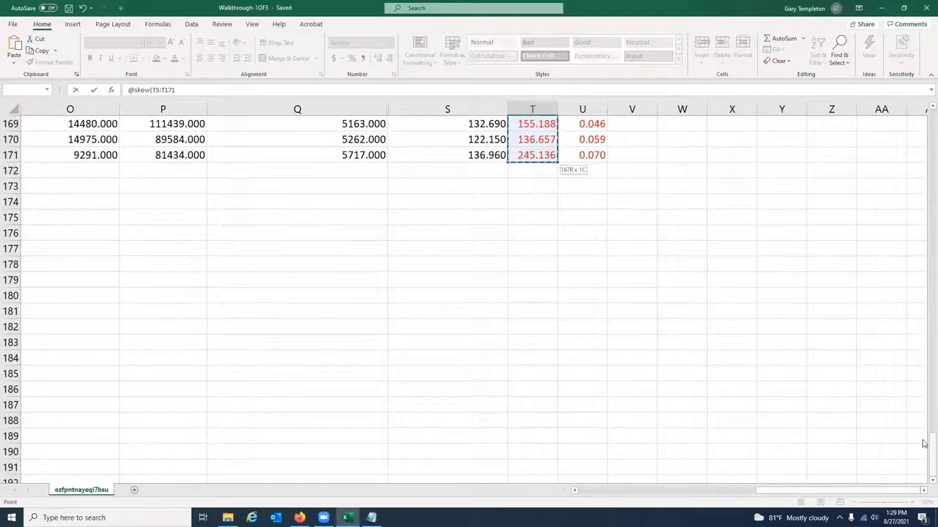
pyautogui.click(350, 93)
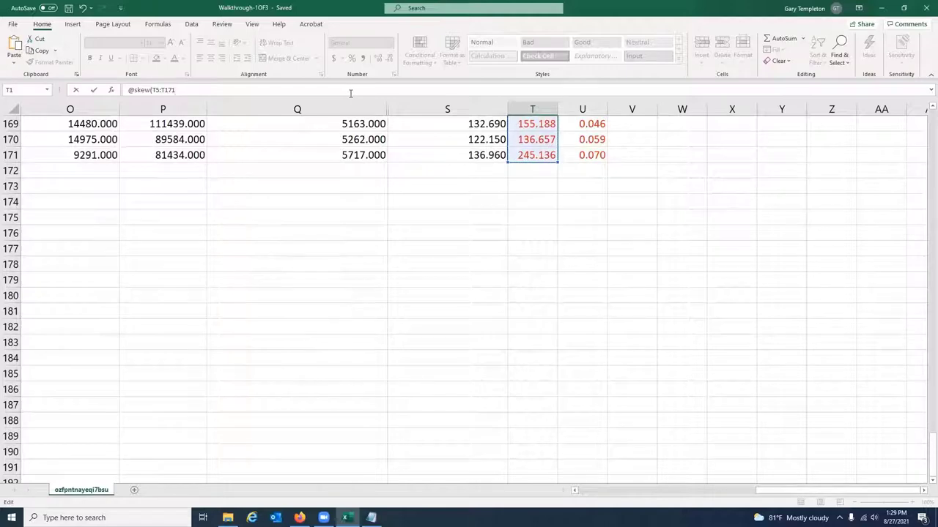
pyautogui.press('Return')
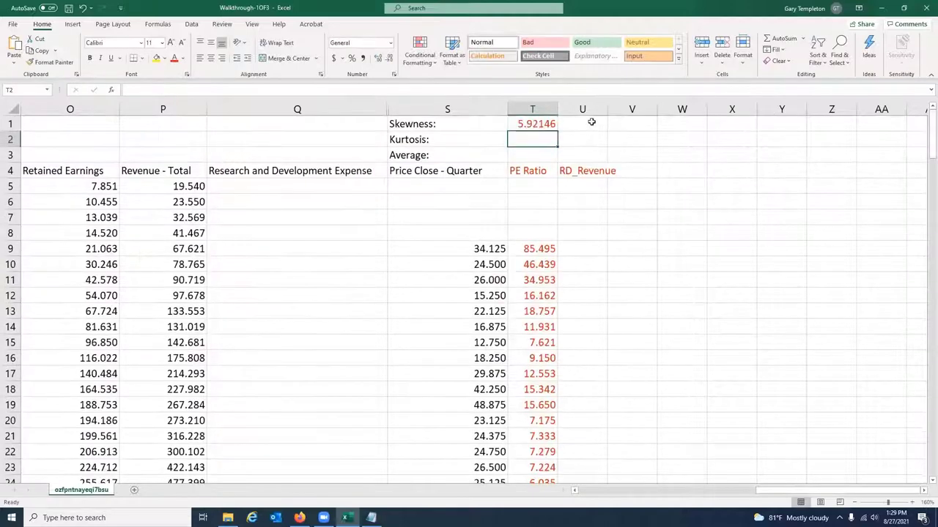
pyautogui.click(532, 123)
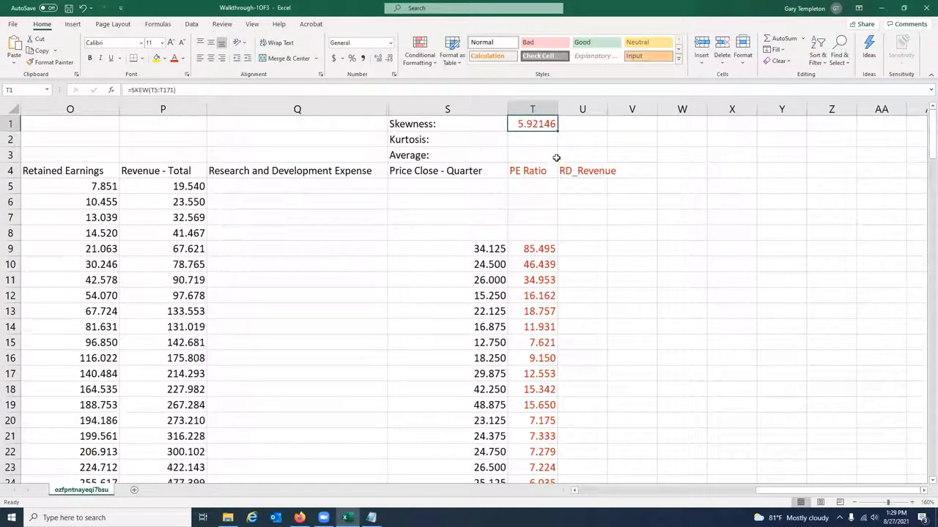
# - Calculate the kurtosis of the PE Ratio data in cell T2 with the KURT function
pyautogui.click(542, 138)
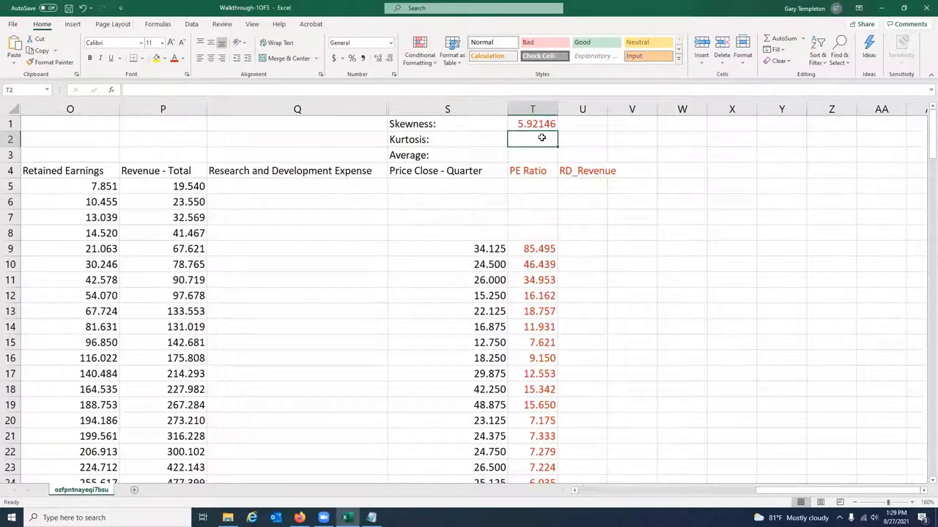
pyautogui.write('@kurt(')
pyautogui.moveTo(532, 184); pyautogui.dragTo(542, 457)
pyautogui.press('Return')
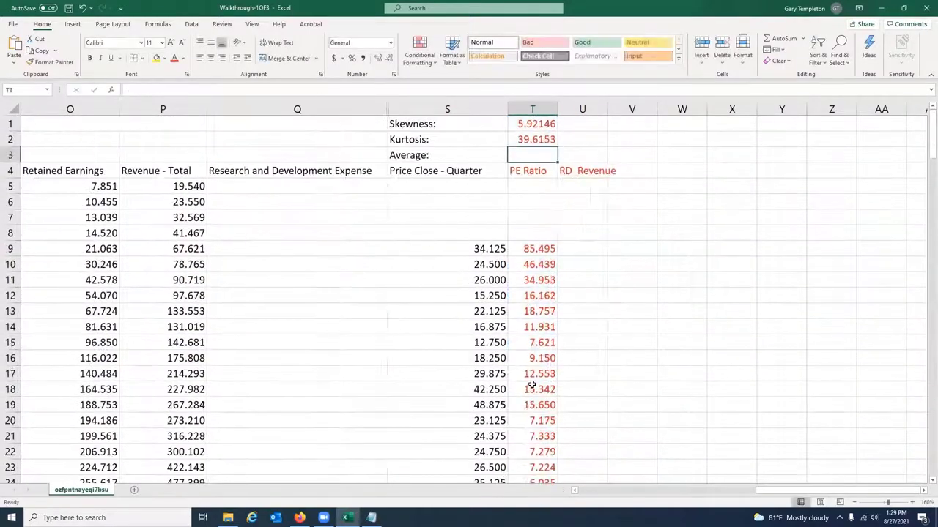
# - Calculate the average of the PE Ratio column in cell T3 with the formula =AVERAGE(T5:T171)
pyautogui.write('@average')
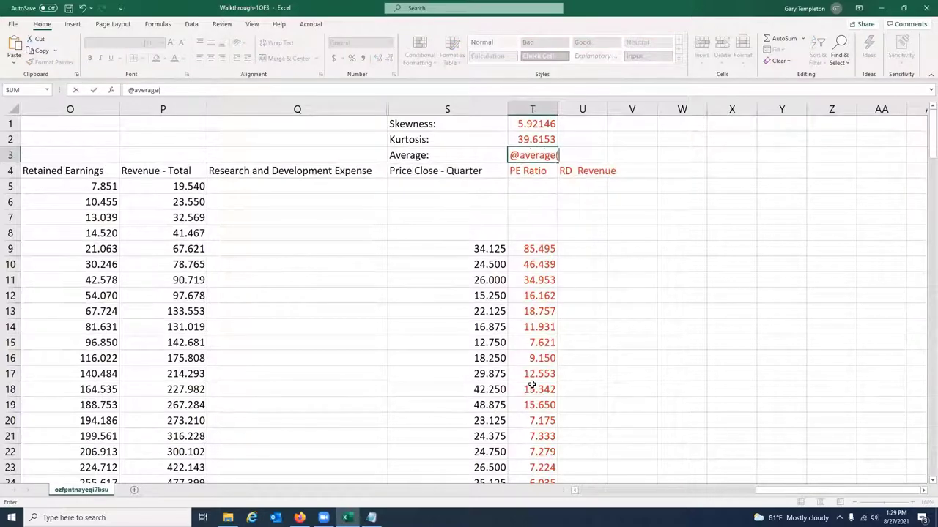
pyautogui.write('(')
pyautogui.press('Down')
pyautogui.press('Down')
pyautogui.hotkey('shift', 'Down')
pyautogui.hotkey('shift', 'Down')
pyautogui.hotkey('shift', 'Down')
pyautogui.hotkey('shift', 'Down')
pyautogui.hotkey('shift', 'Down')
pyautogui.hotkey('shift', 'Down')
pyautogui.hotkey('shift', 'Down')
pyautogui.hotkey('shift', 'Down')
pyautogui.hotkey('shift', 'Down')
pyautogui.hotkey('shift', 'Down')
pyautogui.hotkey('shift', 'Down')
pyautogui.hotkey('shift', 'Down')
pyautogui.hotkey('shift', 'Down')
pyautogui.hotkey('shift', 'Down')
pyautogui.hotkey('shift', 'Down')
pyautogui.hotkey('shift', 'Down')
pyautogui.hotkey('shift', 'Down')
pyautogui.hotkey('shift', 'Down')
pyautogui.hotkey('shift', 'Down')
pyautogui.hotkey('shift', 'Down')
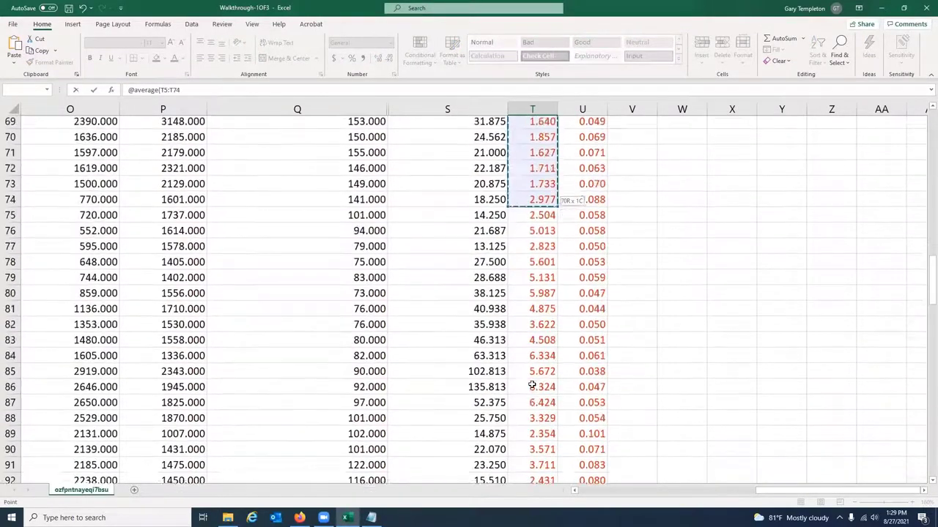
pyautogui.hotkey('shift', 'Down')
pyautogui.hotkey('shift', 'Down')
pyautogui.hotkey('shift', 'Down')
pyautogui.hotkey('shift', 'Down')
pyautogui.hotkey('shift', 'Down')
pyautogui.hotkey('shift', 'Down')
pyautogui.hotkey('shift', 'Down')
pyautogui.hotkey('shift', 'Down')
pyautogui.hotkey('shift', 'Down')
pyautogui.hotkey('shift', 'Down')
pyautogui.hotkey('shift', 'Down')
pyautogui.hotkey('shift', 'Down')
pyautogui.hotkey('shift', 'Down')
pyautogui.hotkey('shift', 'Down')
pyautogui.hotkey('shift', 'Down')
pyautogui.hotkey('shift', 'Down')
pyautogui.hotkey('shift', 'Down')
pyautogui.hotkey('shift', 'Down')
pyautogui.hotkey('shift', 'Down')
pyautogui.hotkey('shift', 'Down')
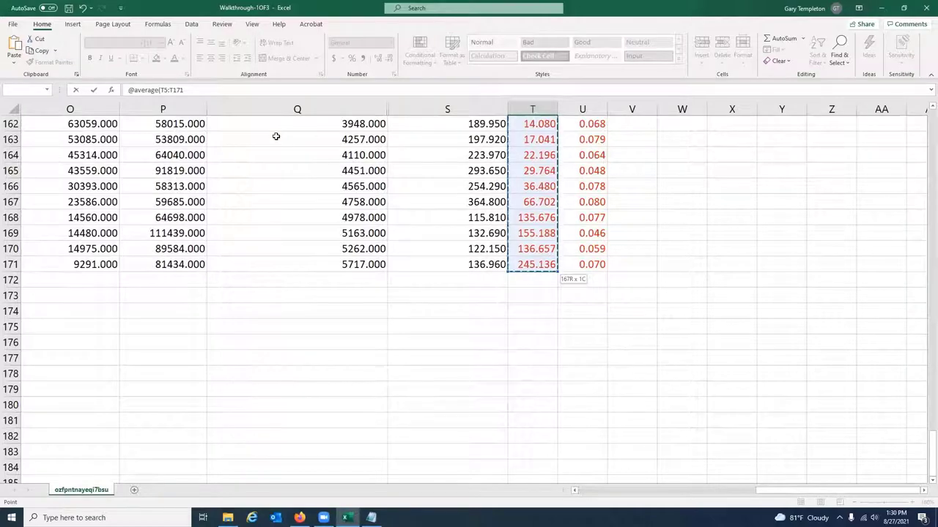
pyautogui.press('Return')
# - Format the PE Ratio statistics in cells T1 to T3 to show three decimal places
pyautogui.press('Up')
pyautogui.press('Up')
pyautogui.press('Up')
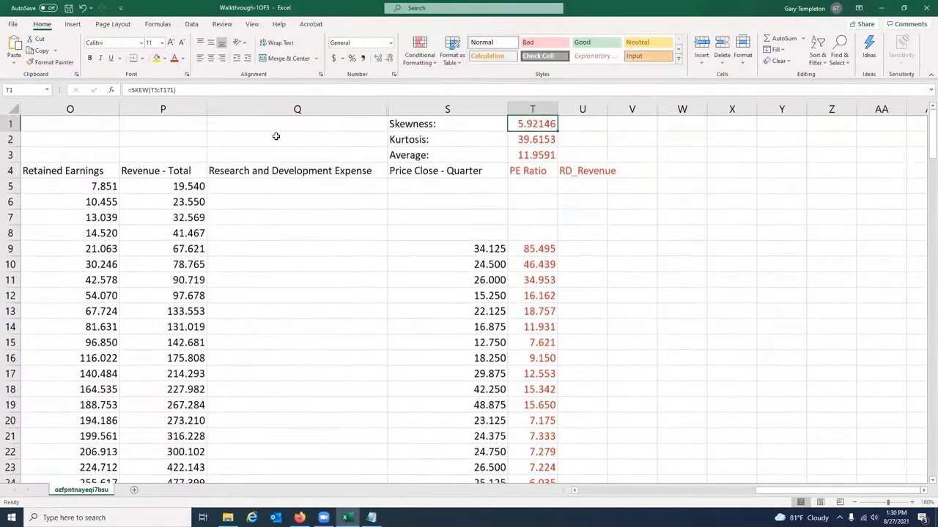
pyautogui.hotkey('shift', 'Down')
pyautogui.hotkey('shift', 'Down')
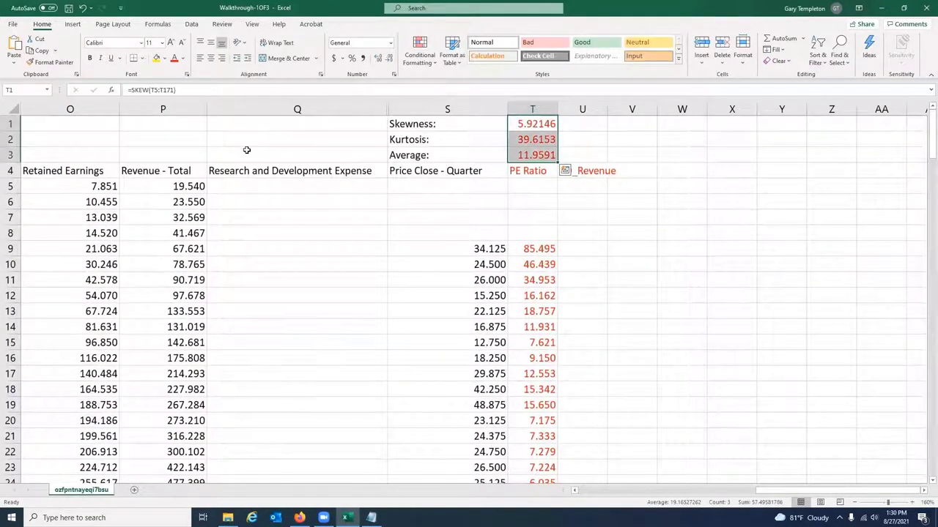
pyautogui.click(389, 59)
pyautogui.click(389, 59)
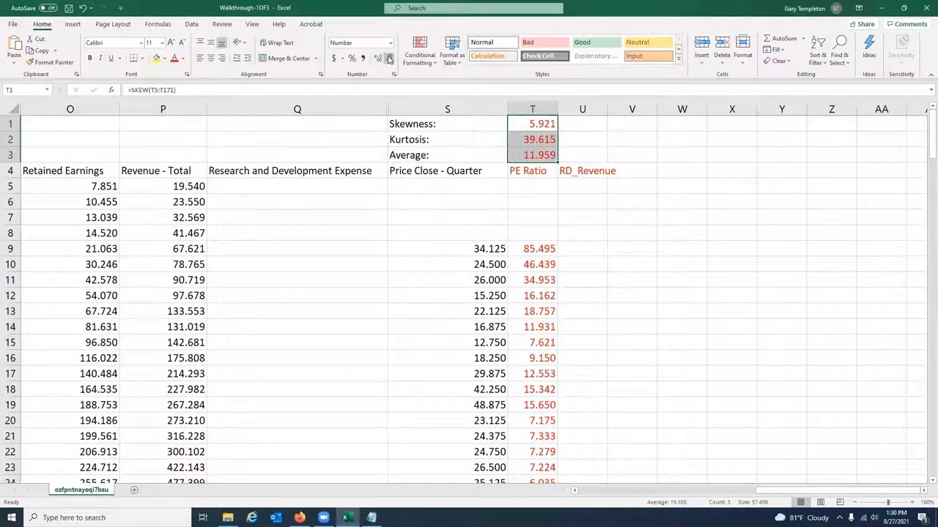
# - Copy the skewness, kurtosis and average formulas from T1:T3 across to U1:U3 for the RD_Revenue column
pyautogui.click(592, 213)
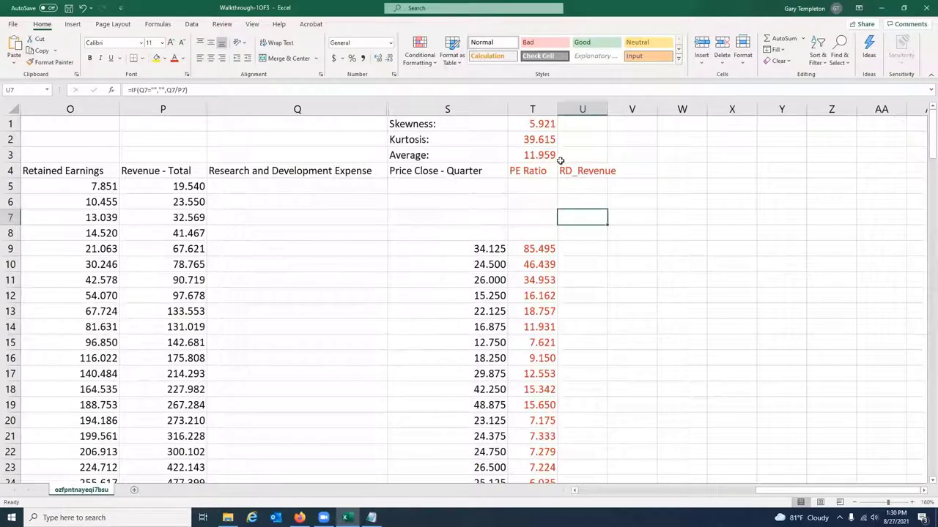
pyautogui.moveTo(535, 127); pyautogui.dragTo(589, 162)
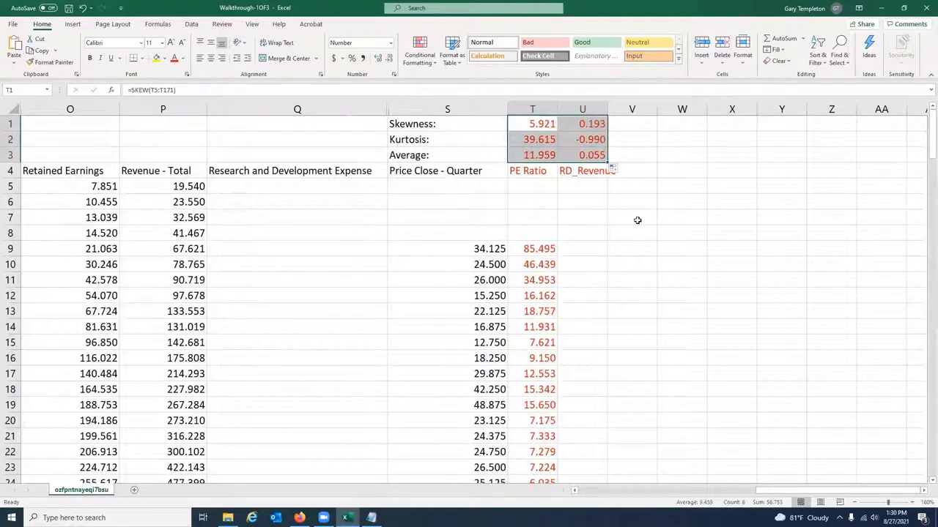
pyautogui.click(672, 230)
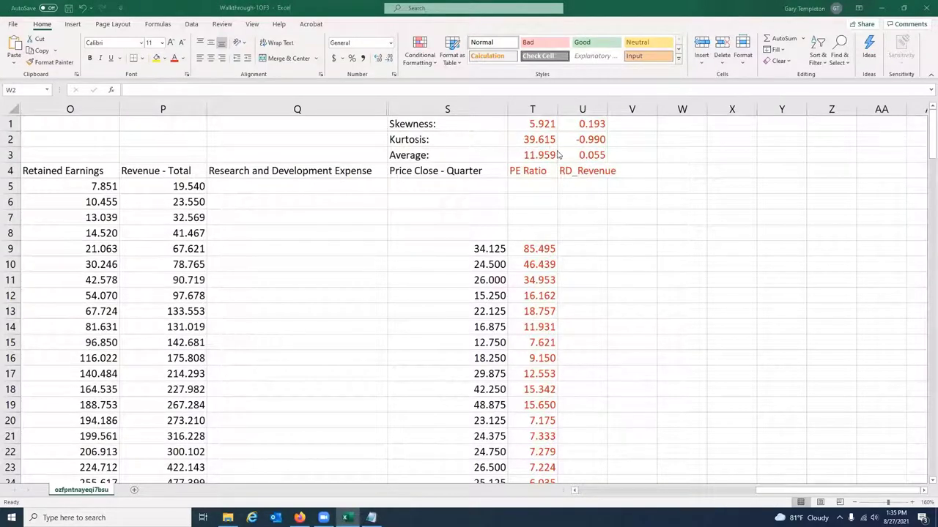
# - Examine the PE Ratio average against the column's earliest values in rows 9 to 12 and its latest values in rows 168 to 171
pyautogui.click(534, 154)
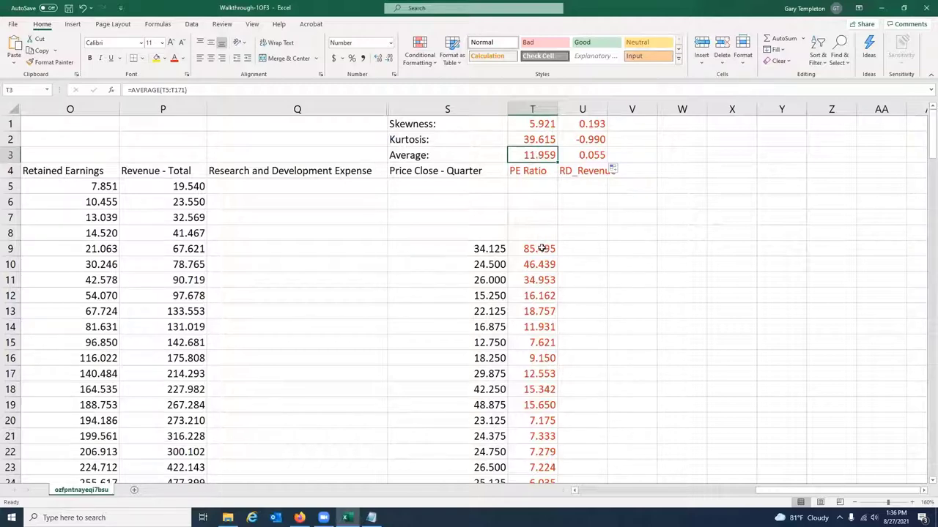
pyautogui.moveTo(542, 249); pyautogui.dragTo(536, 295)
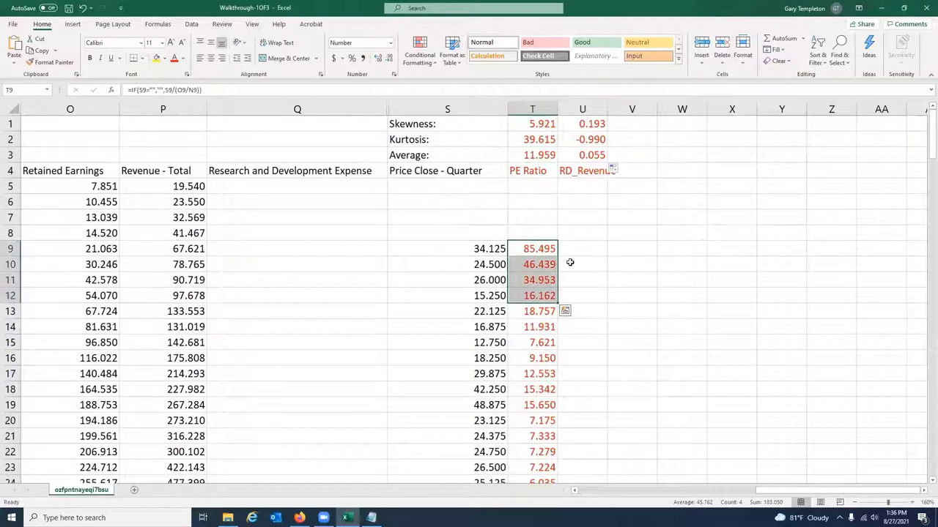
pyautogui.click(541, 154)
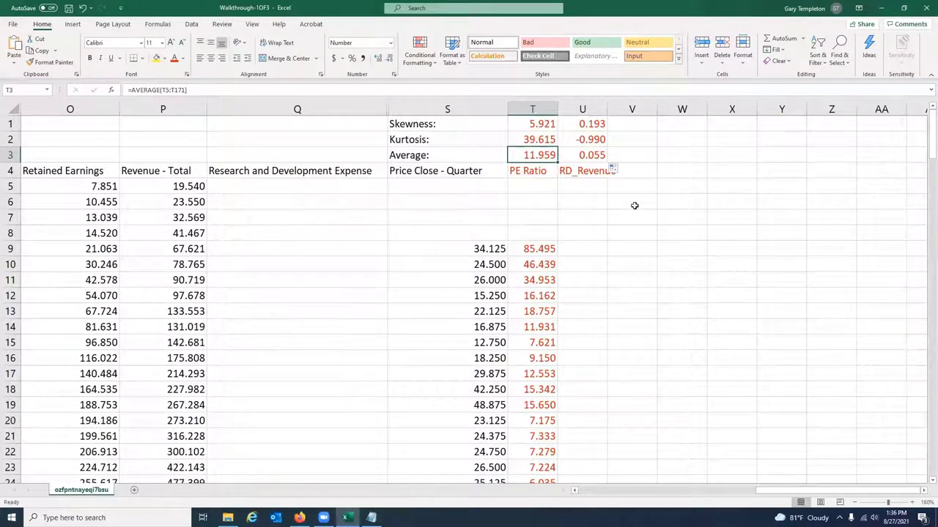
pyautogui.moveTo(931, 132); pyautogui.dragTo(905, 472)
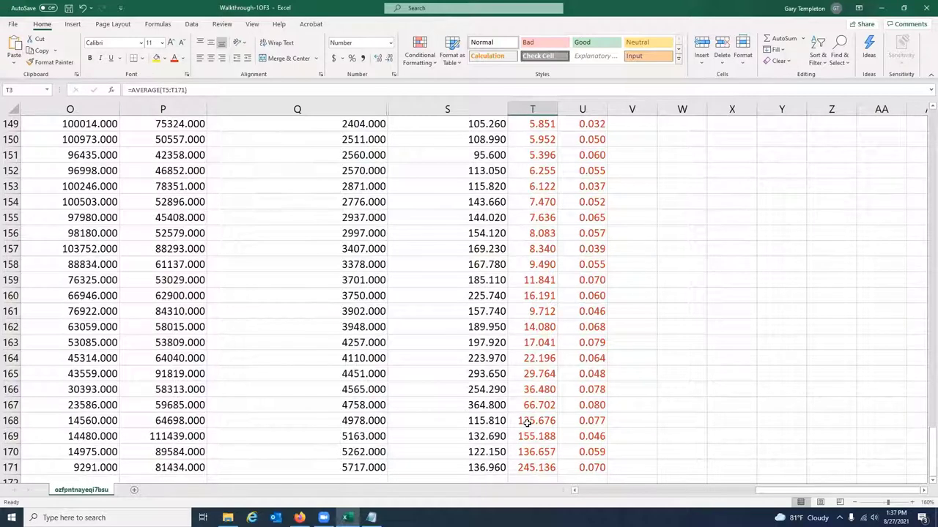
pyautogui.moveTo(528, 424); pyautogui.dragTo(527, 469)
pyautogui.click(527, 455)
pyautogui.click(539, 421)
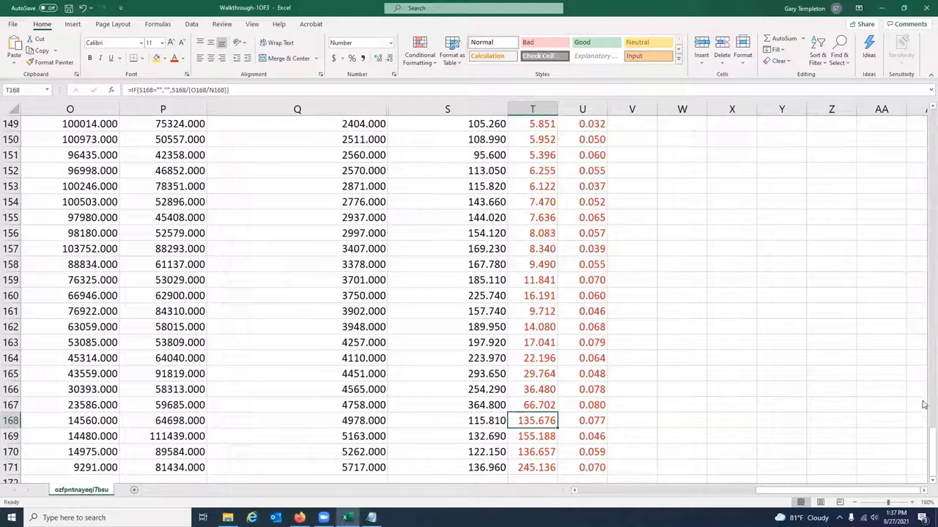
pyautogui.moveTo(927, 448); pyautogui.dragTo(921, 136)
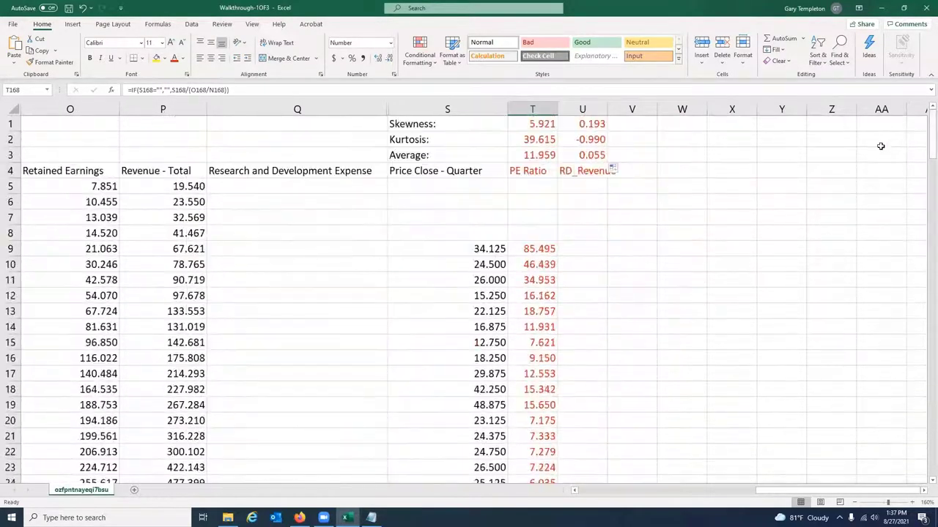
pyautogui.click(535, 156)
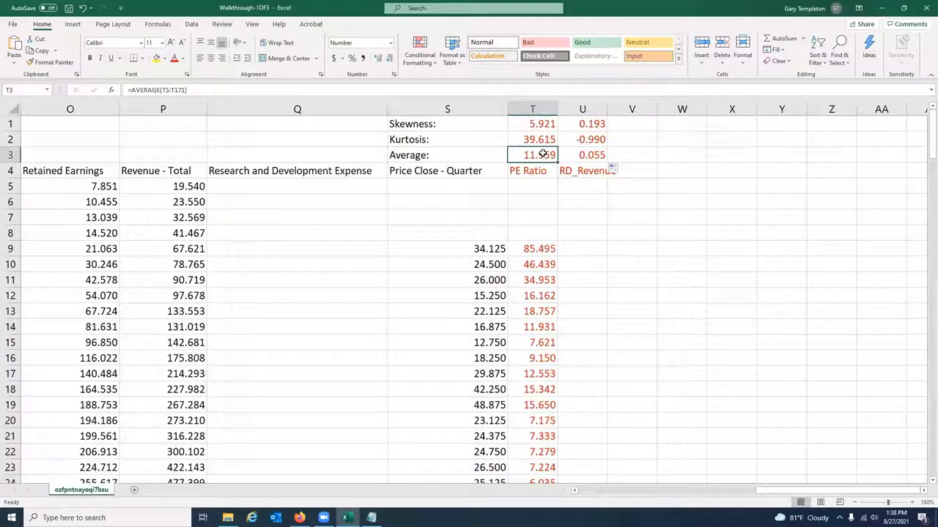
# - Highlight the PE Ratio skewness and kurtosis in T1 and T2 and the RD_Revenue kurtosis in U2 with yellow fill
pyautogui.click(520, 126)
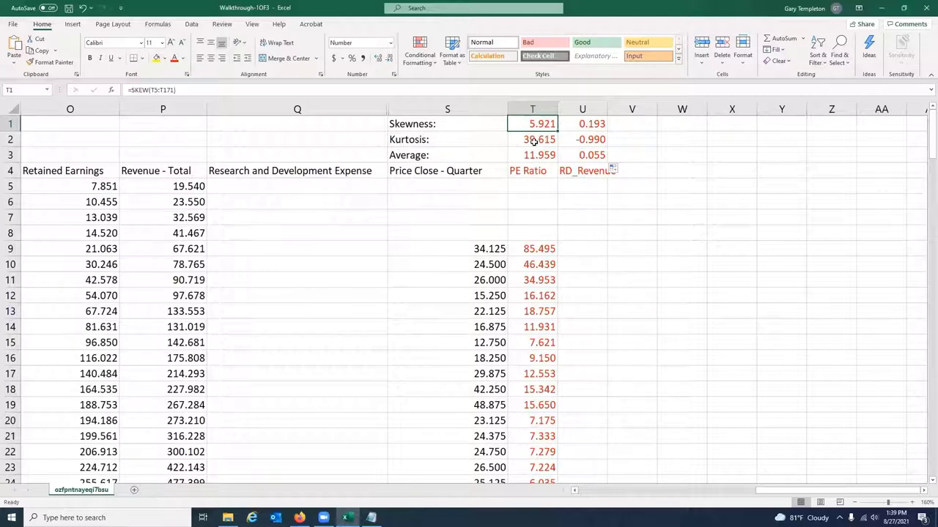
pyautogui.click(534, 141)
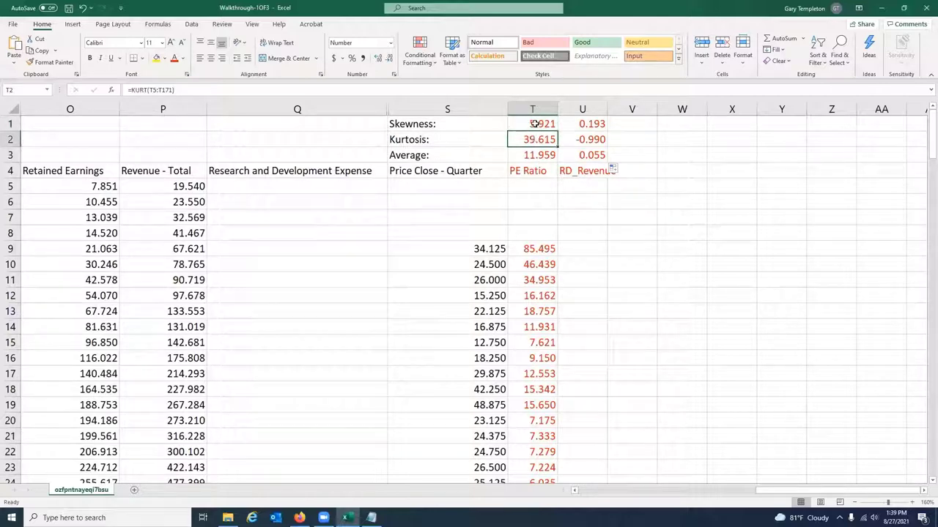
pyautogui.moveTo(534, 124); pyautogui.dragTo(535, 141)
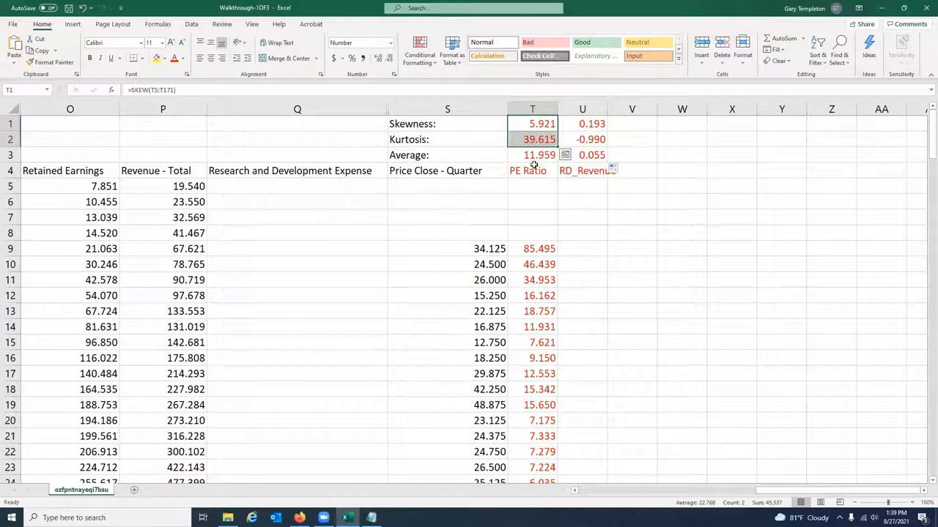
pyautogui.click(582, 171)
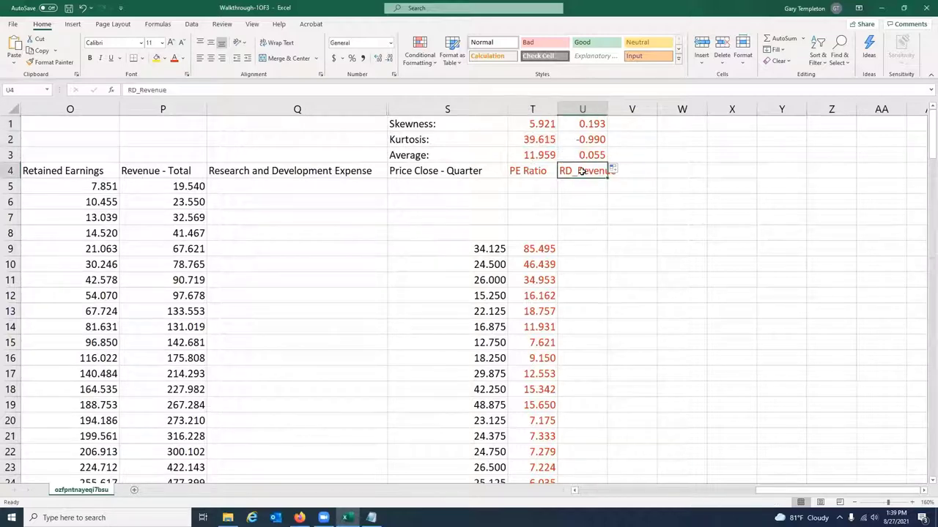
pyautogui.click(595, 123)
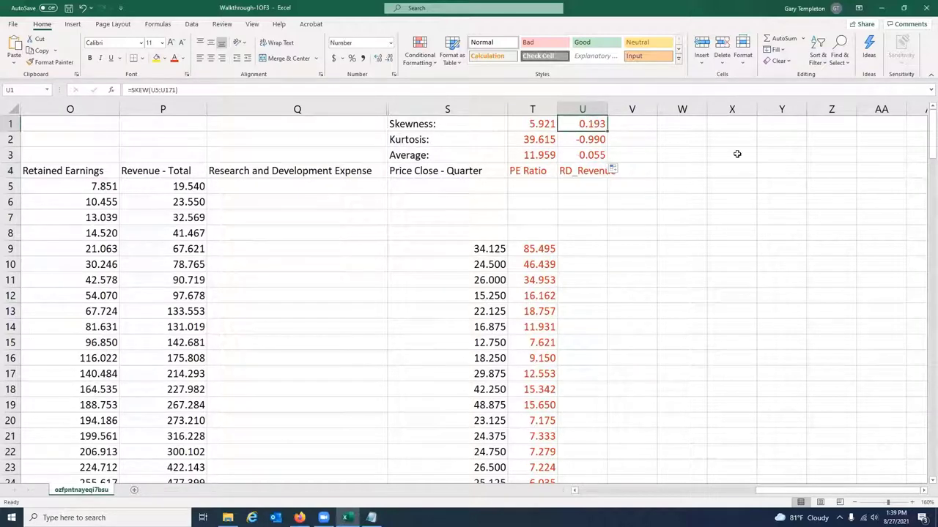
pyautogui.click(599, 140)
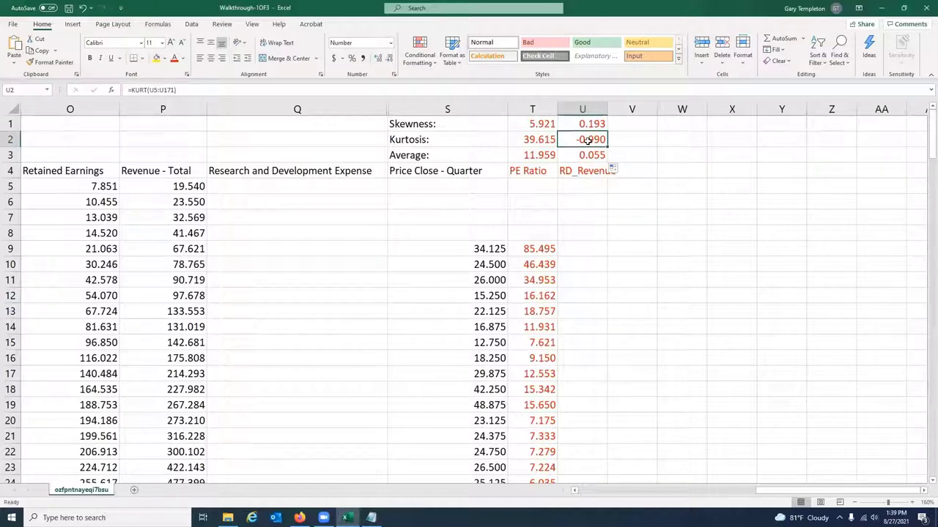
pyautogui.keyDown('ctrl'); pyautogui.click(525, 124); pyautogui.keyUp('ctrl')
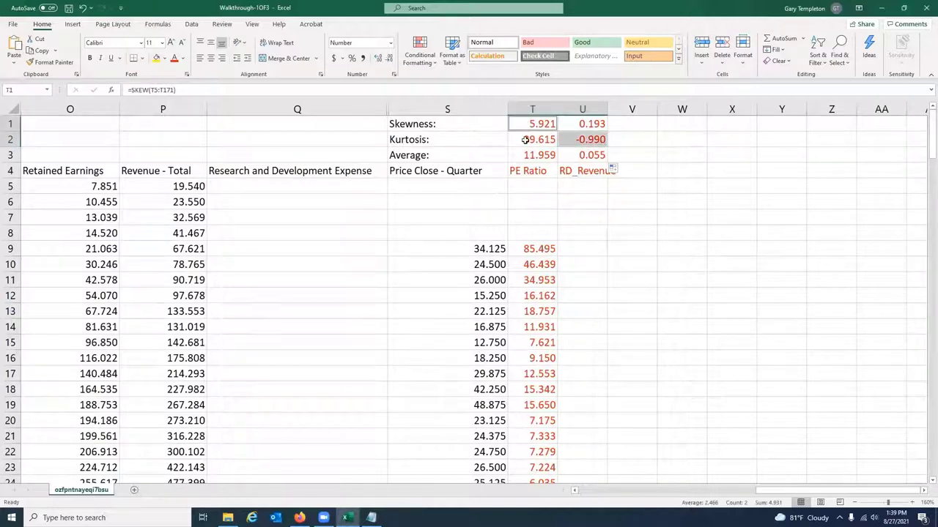
pyautogui.keyDown('ctrl'); pyautogui.click(524, 139); pyautogui.keyUp('ctrl')
pyautogui.click(156, 57)
pyautogui.click(607, 142)
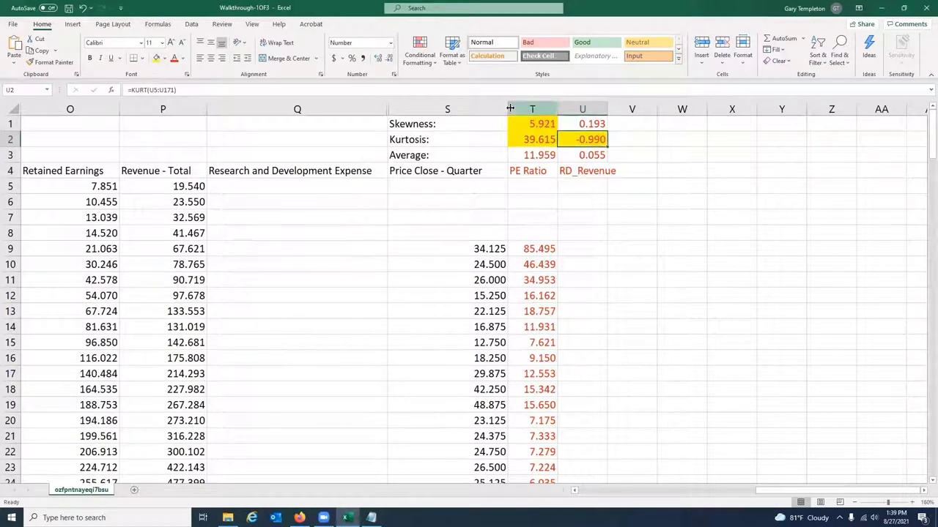
# - Enter the column heading UniPE in cell V4, beside RD_Revenue
pyautogui.click(583, 109)
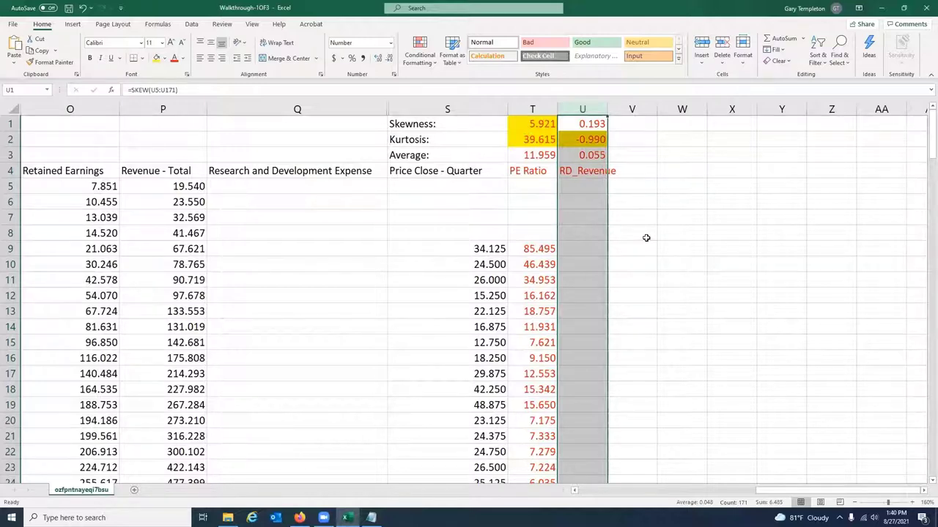
pyautogui.hotkey('alt', 'Tab')
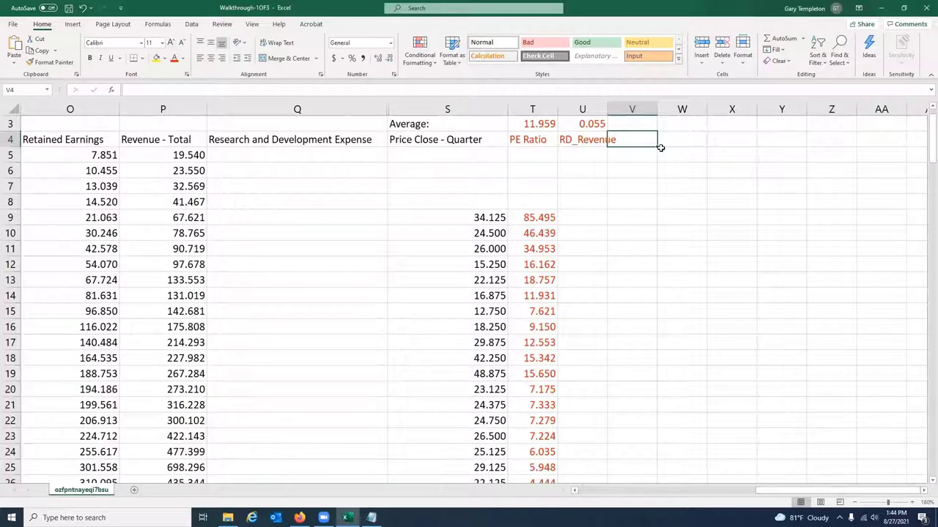
pyautogui.write('U')
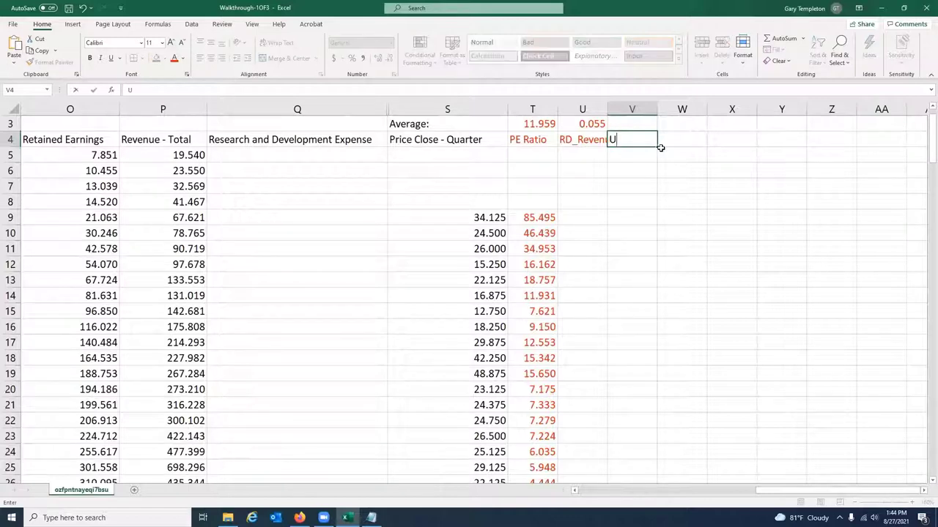
pyautogui.write('niPE')
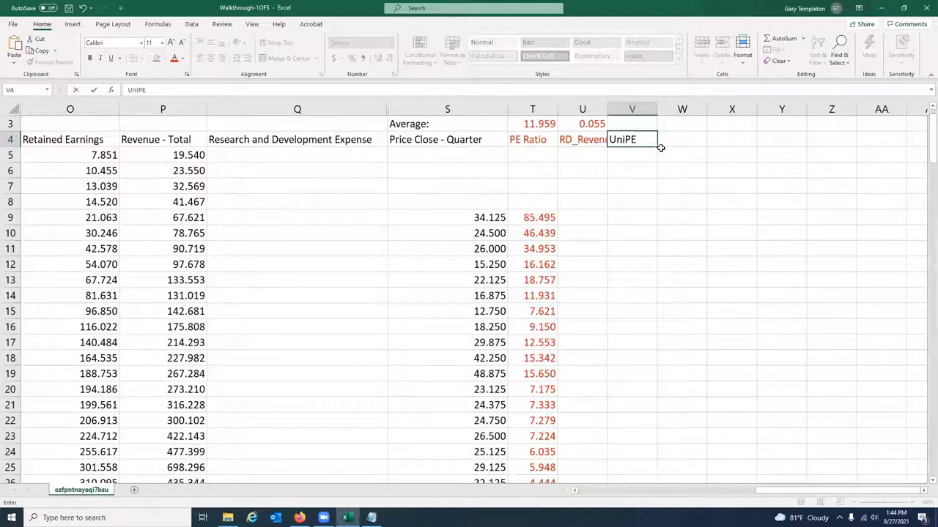
pyautogui.press('Return')
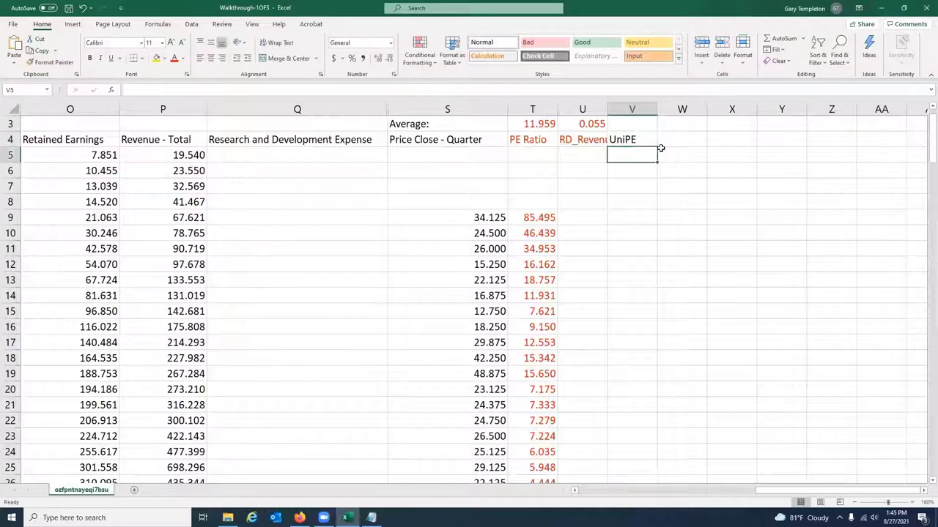
# - Enter a PERCENTRANK formula in V5 that ranks T5 within the PE Ratio range T5:T171
pyautogui.write('@')
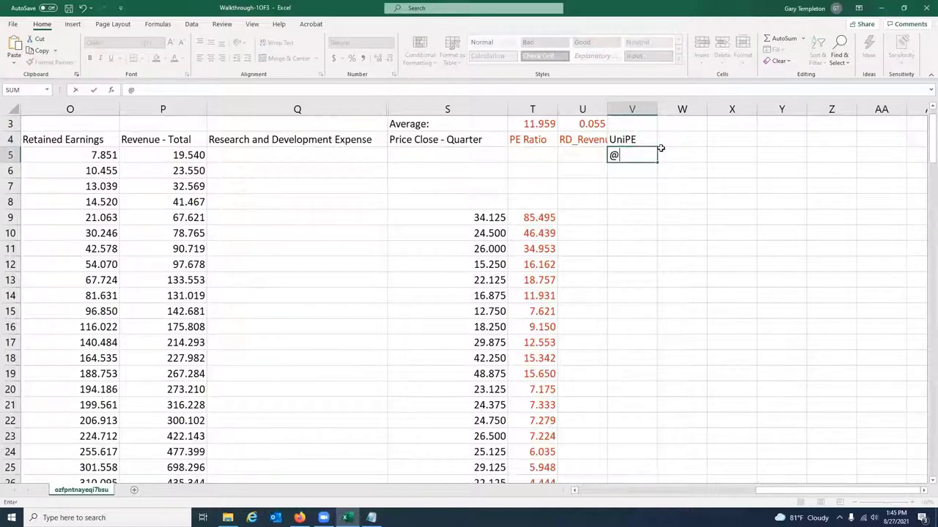
pyautogui.write('percentran')
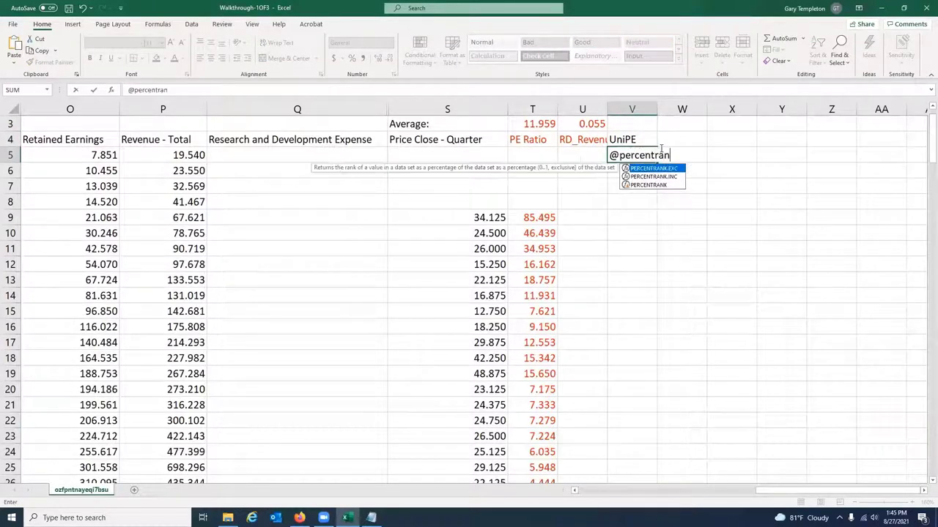
pyautogui.write('k(')
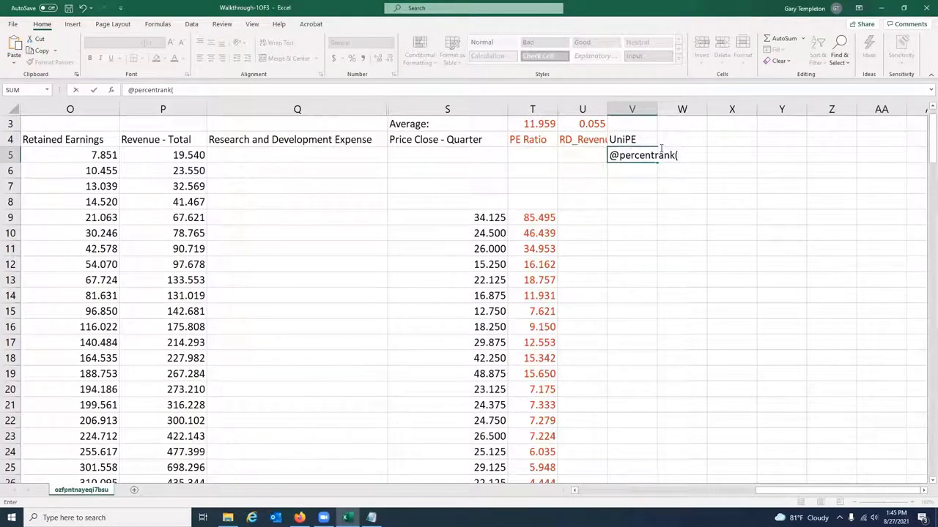
pyautogui.press('Left')
pyautogui.press('Left')
pyautogui.hotkey('shift', 'Down')
pyautogui.hotkey('shift', 'Down')
pyautogui.hotkey('shift', 'Down')
pyautogui.hotkey('shift', 'Down')
pyautogui.hotkey('shift', 'Down')
pyautogui.hotkey('shift', 'Down')
pyautogui.hotkey('shift', 'Down')
pyautogui.hotkey('shift', 'Down')
pyautogui.hotkey('shift', 'Down')
pyautogui.hotkey('shift', 'Down')
pyautogui.hotkey('shift', 'Down')
pyautogui.hotkey('shift', 'Down')
pyautogui.hotkey('shift', 'Down')
pyautogui.hotkey('shift', 'Down')
pyautogui.hotkey('shift', 'Down')
pyautogui.hotkey('shift', 'Down')
pyautogui.hotkey('shift', 'Down')
pyautogui.hotkey('shift', 'Down')
pyautogui.hotkey('shift', 'Down')
pyautogui.hotkey('shift', 'Down')
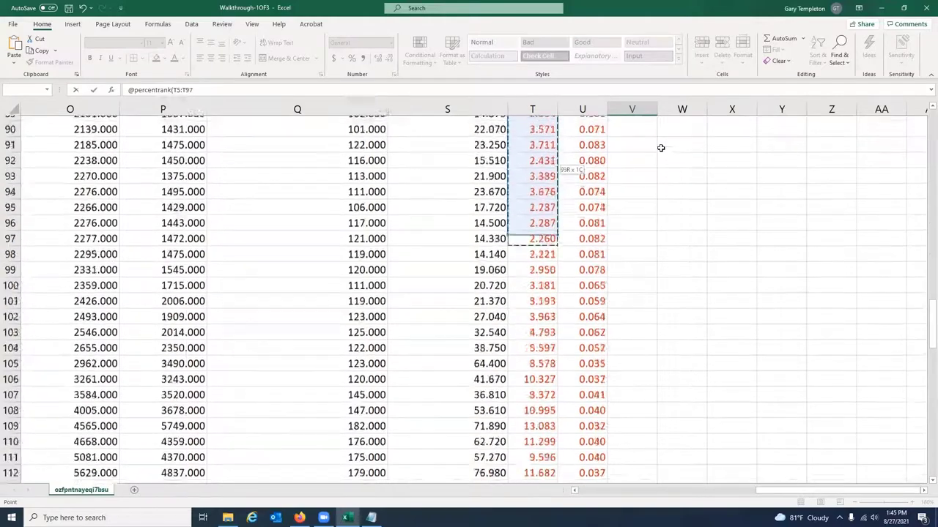
pyautogui.hotkey('ctrl', 'shift', 'Down')
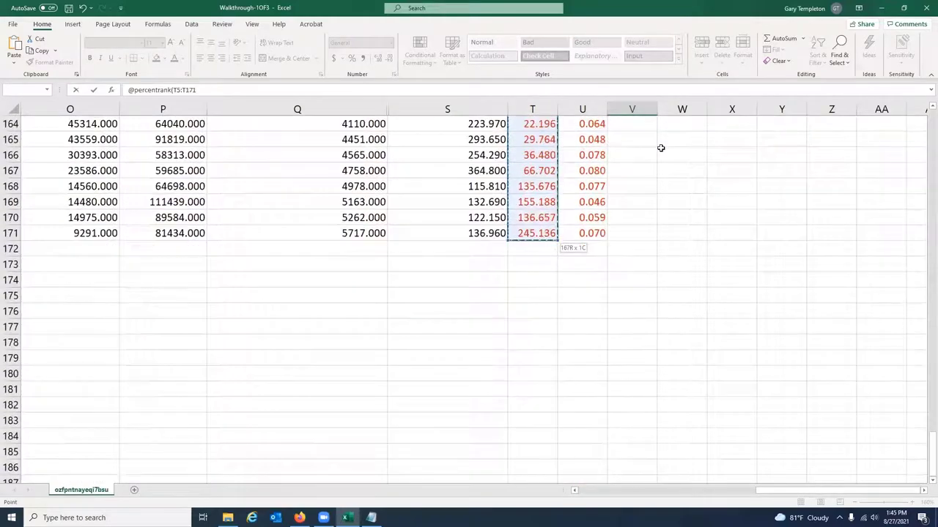
pyautogui.write(',')
pyautogui.press('Left')
pyautogui.press('Left')
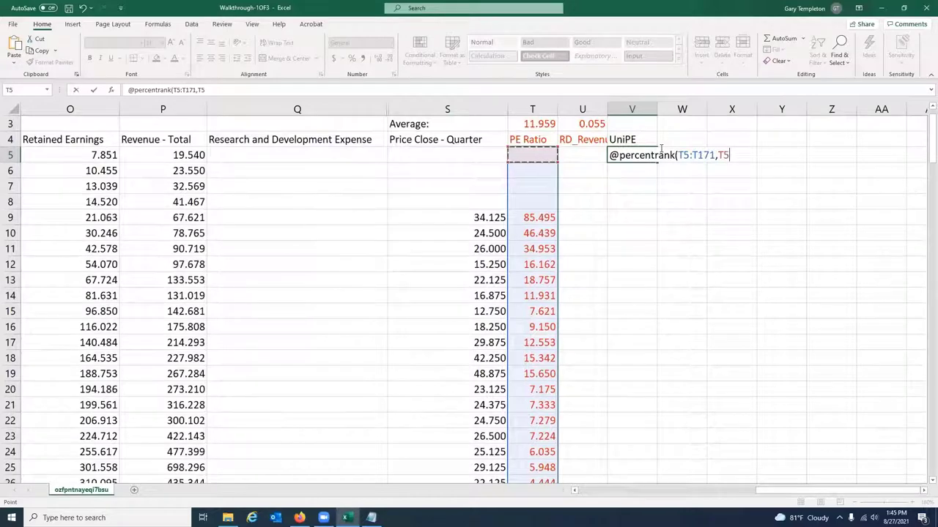
pyautogui.write(')')
pyautogui.press('Return')
pyautogui.press('Up')
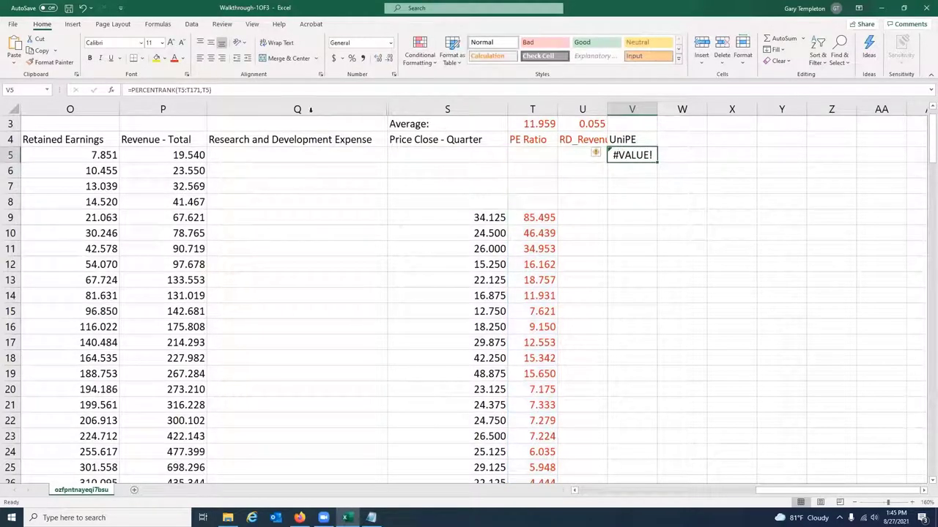
# - Wrap the V5 percent-rank formula in IFERROR so that errors return an empty string
pyautogui.click(129, 89)
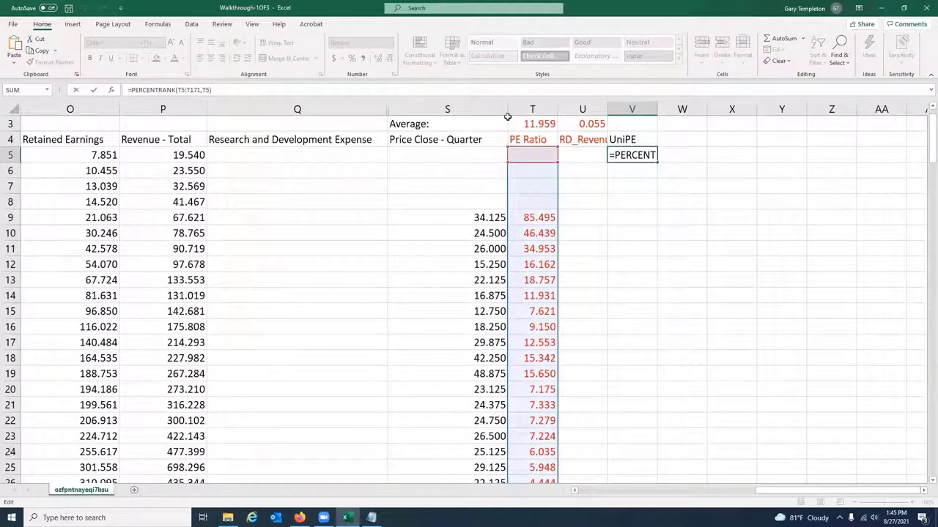
pyautogui.write('iferror(')
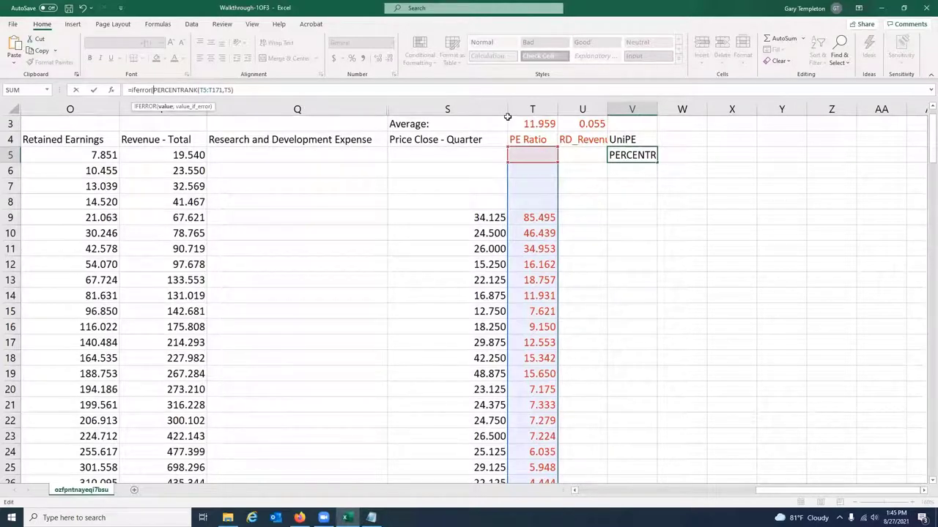
pyautogui.hotkey('shift', 'End')
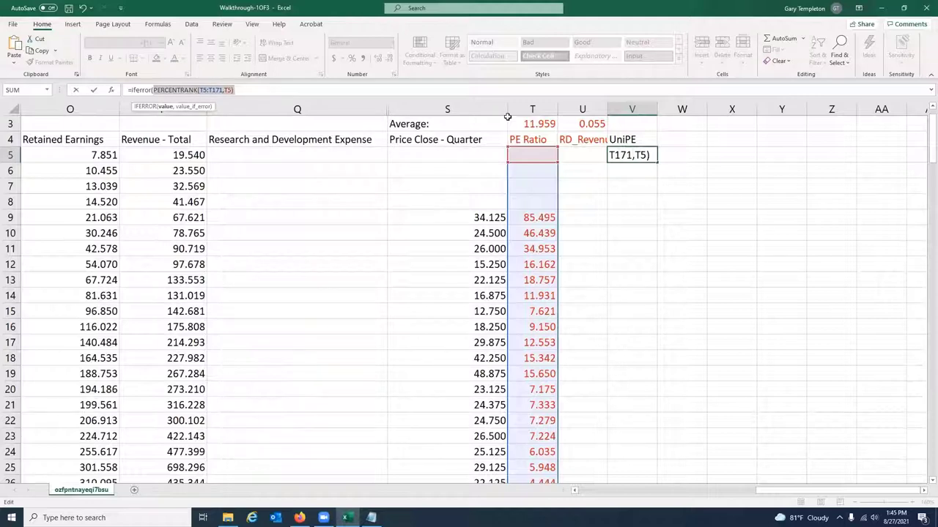
pyautogui.press('End')
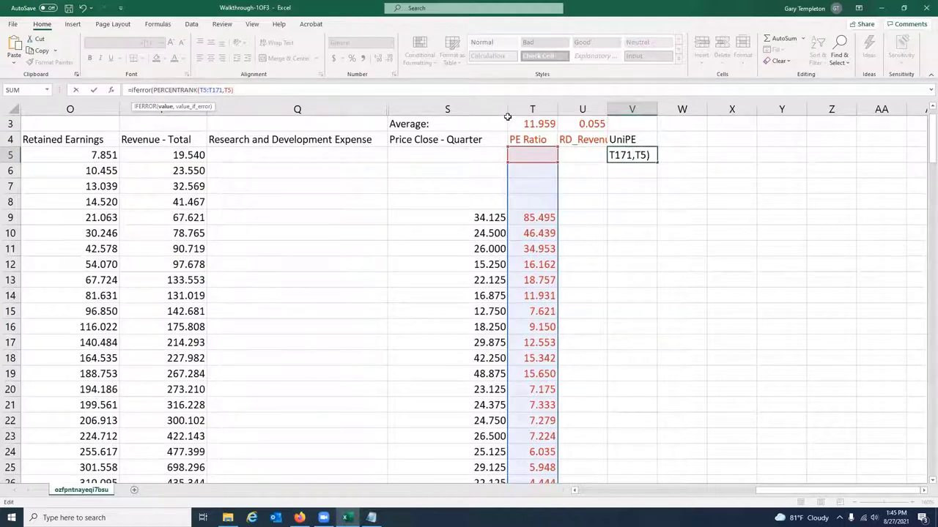
pyautogui.write(',"")')
pyautogui.press('Return')
pyautogui.press('Up')
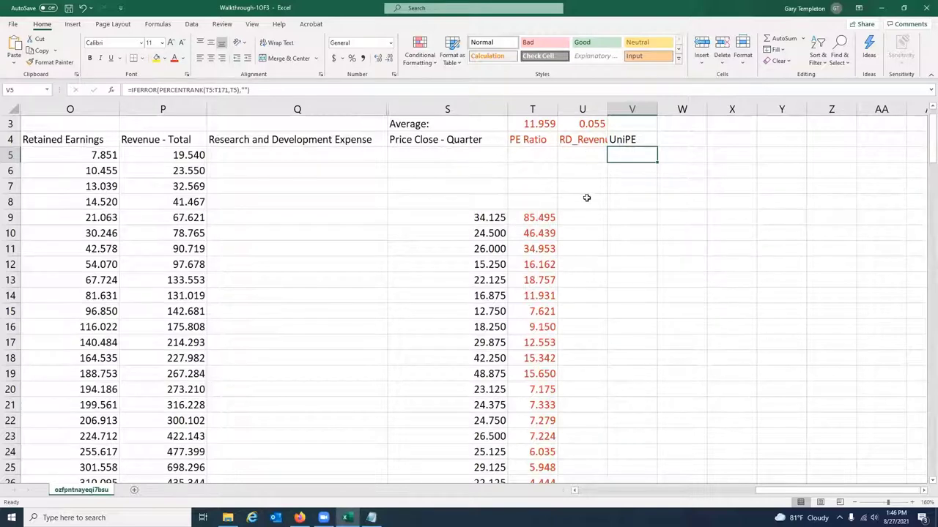
# - Make the array in the V5 formula absolute as $T$5:$T$171 and fill the formula down the UniPE column
pyautogui.click(206, 89)
pyautogui.hotkey('shift', 'Right')
pyautogui.hotkey('shift', 'Right')
pyautogui.hotkey('shift', 'Right')
pyautogui.hotkey('shift', 'Right')
pyautogui.hotkey('shift', 'Right')
pyautogui.hotkey('shift', 'Right')
pyautogui.hotkey('shift', 'Right')
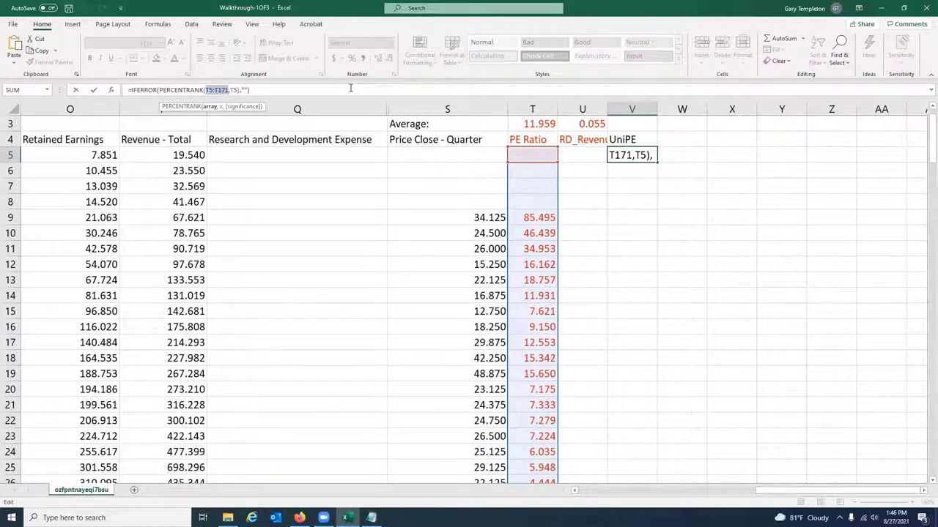
pyautogui.press('F4')
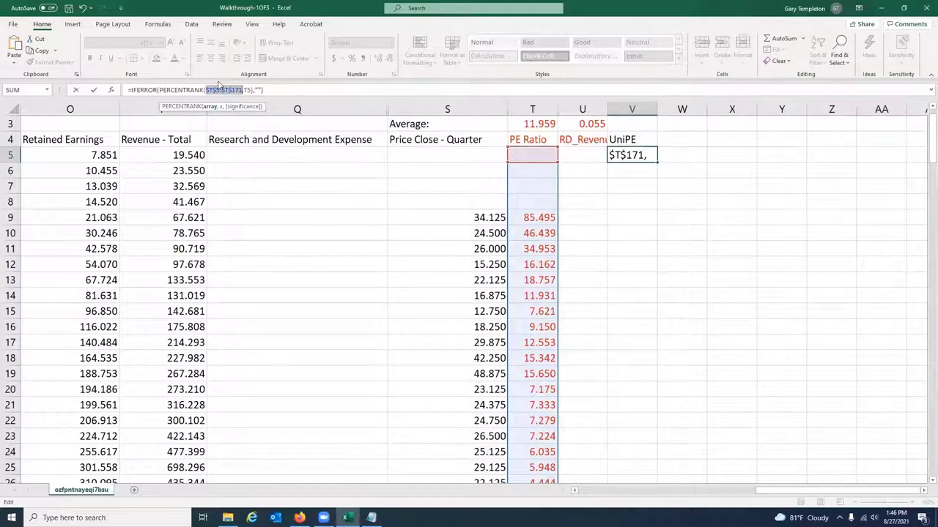
pyautogui.click(271, 89)
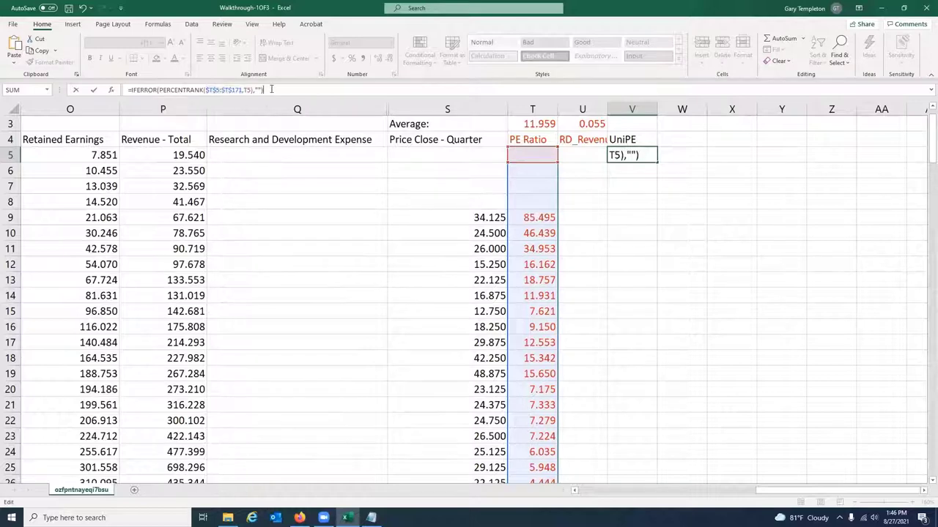
pyautogui.hotkey('ctrl', 'Return')
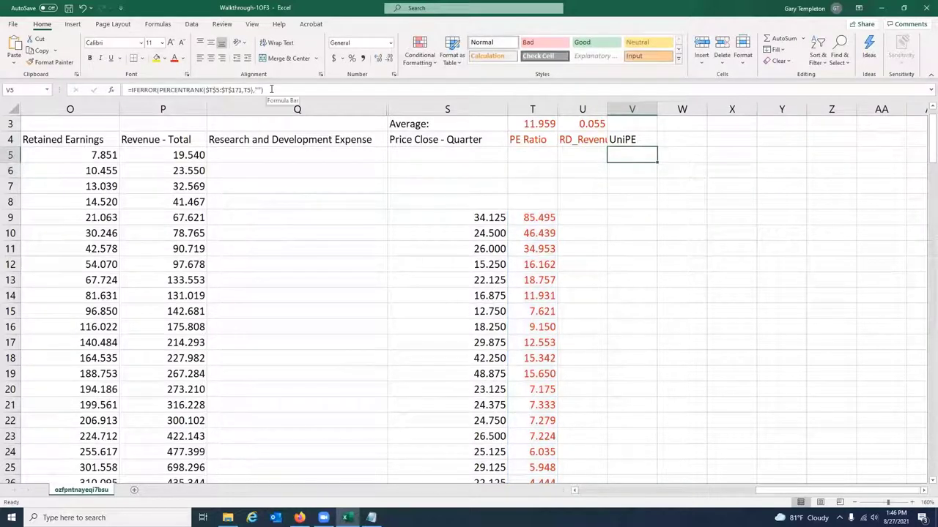
pyautogui.doubleClick(656, 161)
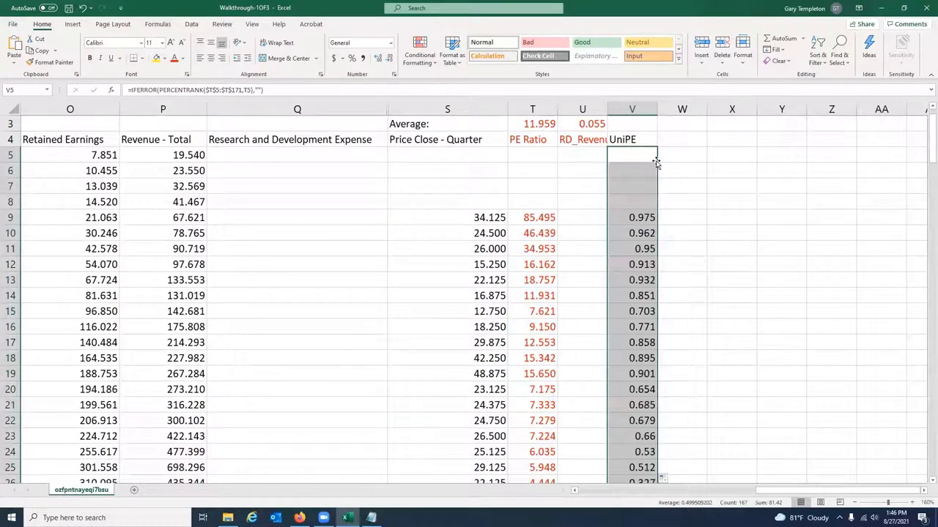
# - Examine the filled UniPE formulas in several rows between 9 and 21, comparing the fixed range with the changing PE Ratio reference
pyautogui.click(630, 218)
pyautogui.click(630, 217)
pyautogui.click(627, 248)
pyautogui.click(626, 266)
pyautogui.click(634, 295)
pyautogui.click(642, 233)
pyautogui.click(640, 218)
pyautogui.click(644, 249)
pyautogui.click(643, 281)
pyautogui.click(642, 296)
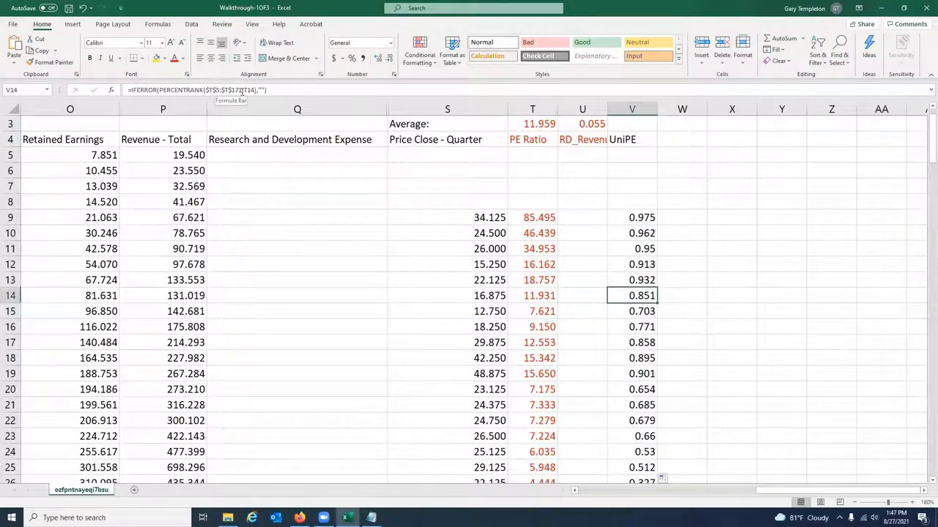
pyautogui.click(636, 327)
pyautogui.click(634, 373)
pyautogui.click(632, 405)
# - Format the UniPE values in V9:V171 as Number with three decimal places
pyautogui.click(628, 218)
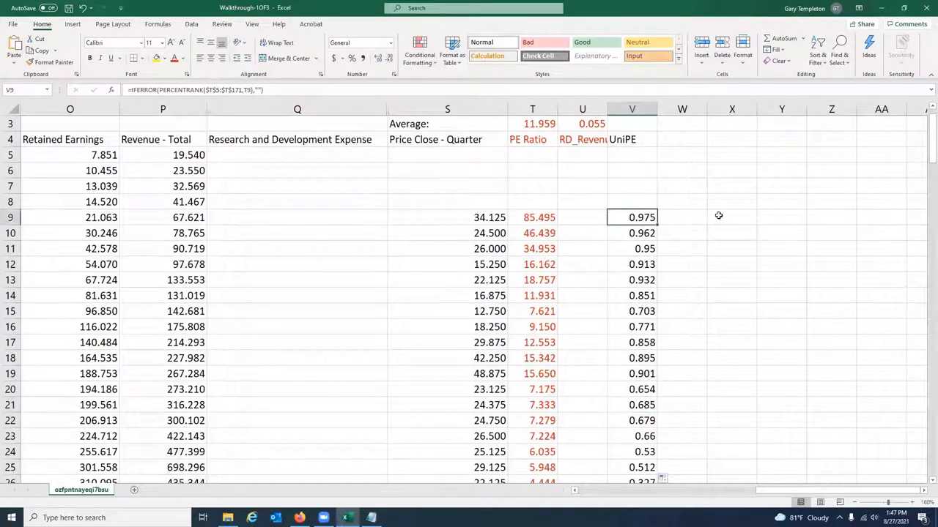
pyautogui.moveTo(931, 132); pyautogui.dragTo(932, 455)
pyautogui.keyDown('shift'); pyautogui.click(635, 463); pyautogui.keyUp('shift')
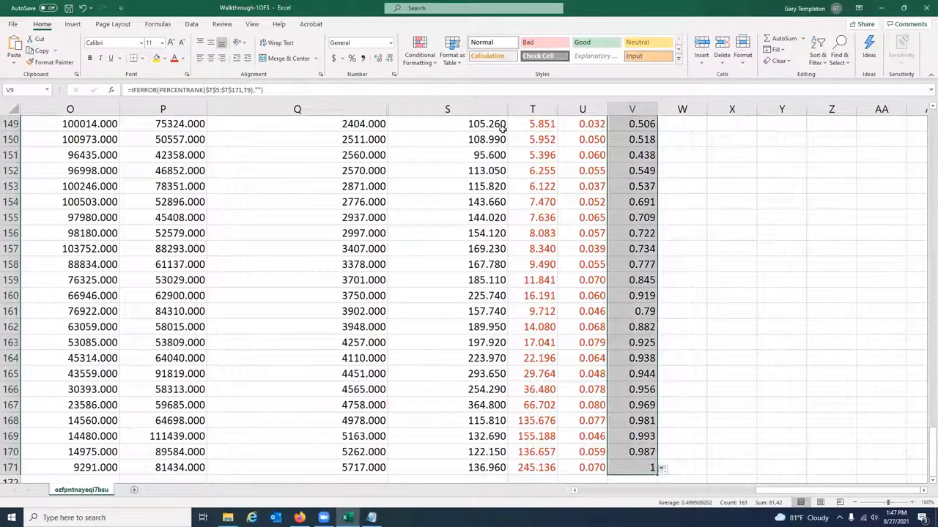
pyautogui.rightClick(643, 151)
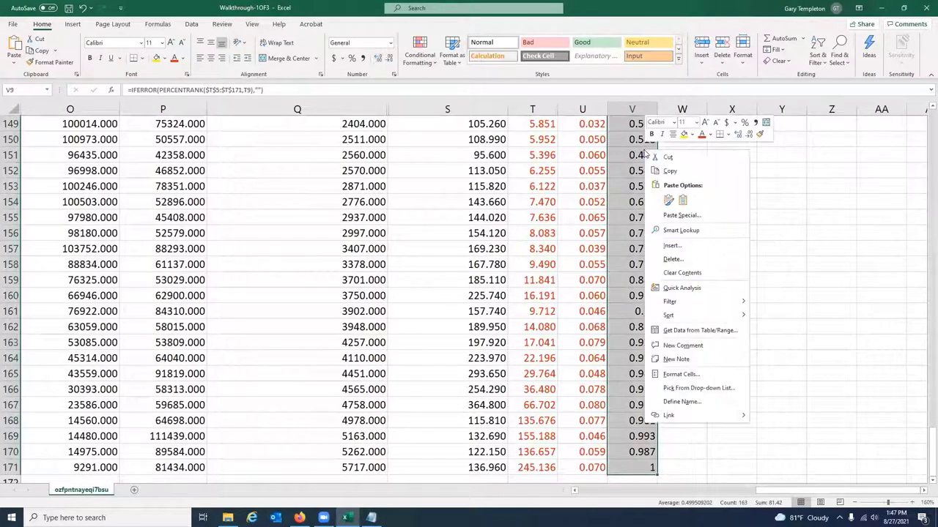
pyautogui.click(681, 375)
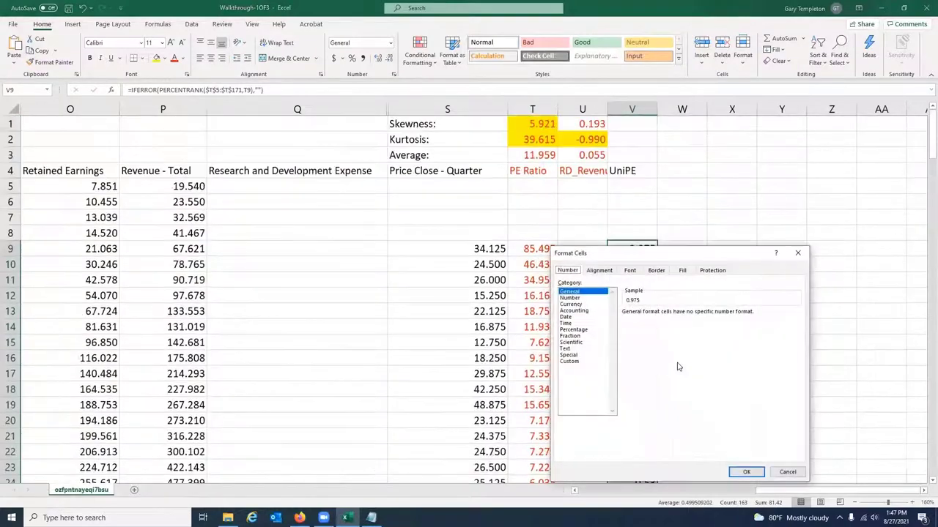
pyautogui.click(583, 298)
pyautogui.click(688, 310)
pyautogui.click(746, 471)
pyautogui.click(682, 309)
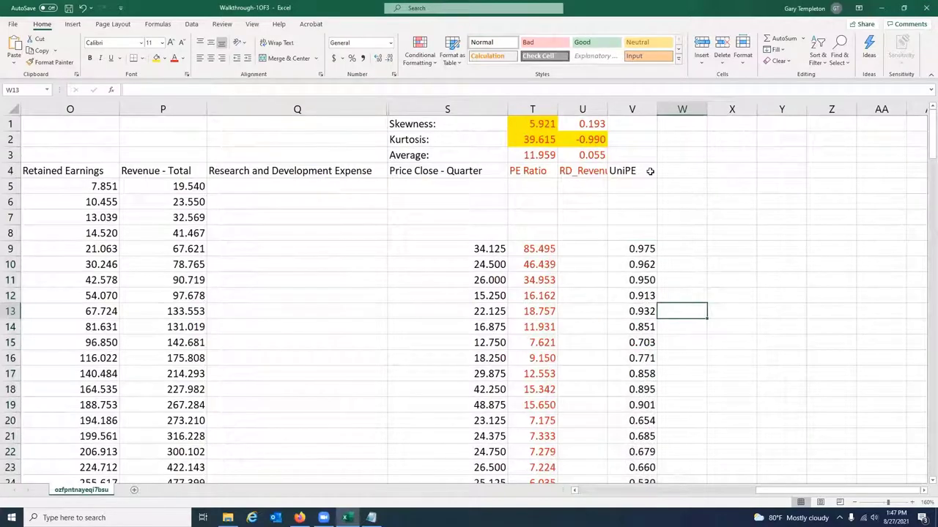
# - Replace the UniPE formula in the last data row, V171, with the value 0.99
pyautogui.moveTo(923, 143); pyautogui.dragTo(925, 476)
pyautogui.click(643, 467)
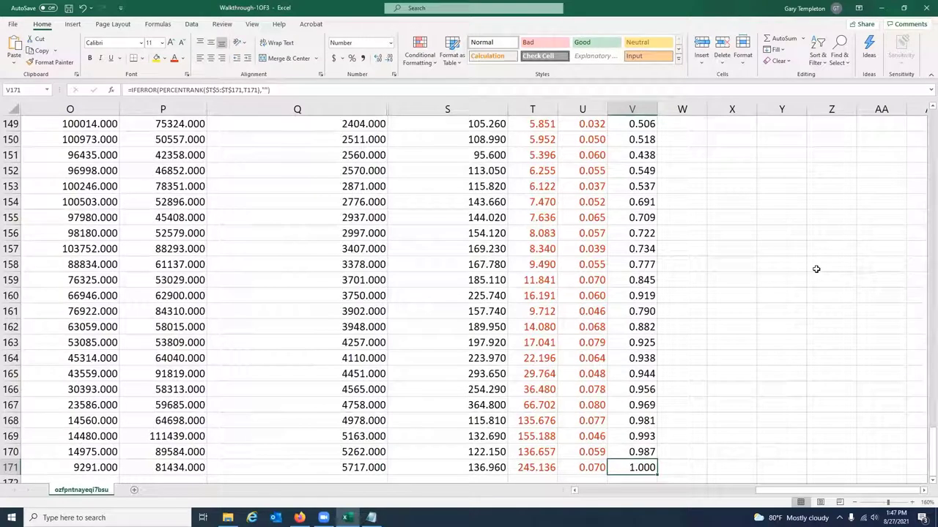
pyautogui.press('Left')
pyautogui.press('Left')
pyautogui.press('Right')
pyautogui.press('Right')
pyautogui.write('0.99')
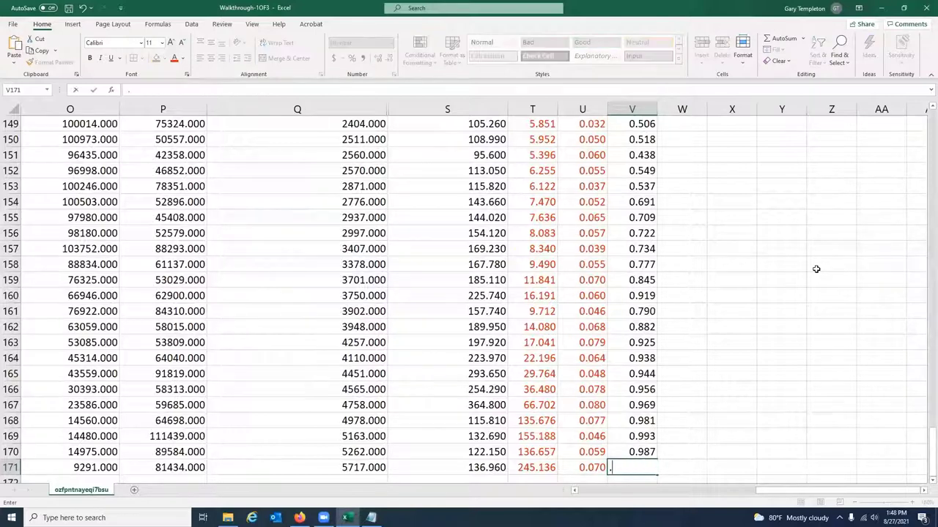
pyautogui.press('Return')
pyautogui.press('Up')
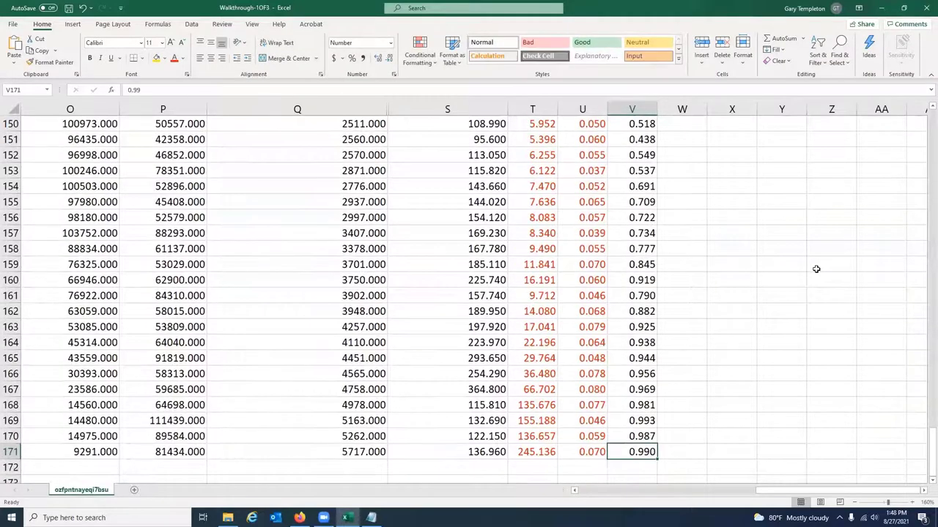
# - Enter the column heading UniRD in cell W4, beside UniPE
pyautogui.moveTo(925, 419); pyautogui.dragTo(932, 128)
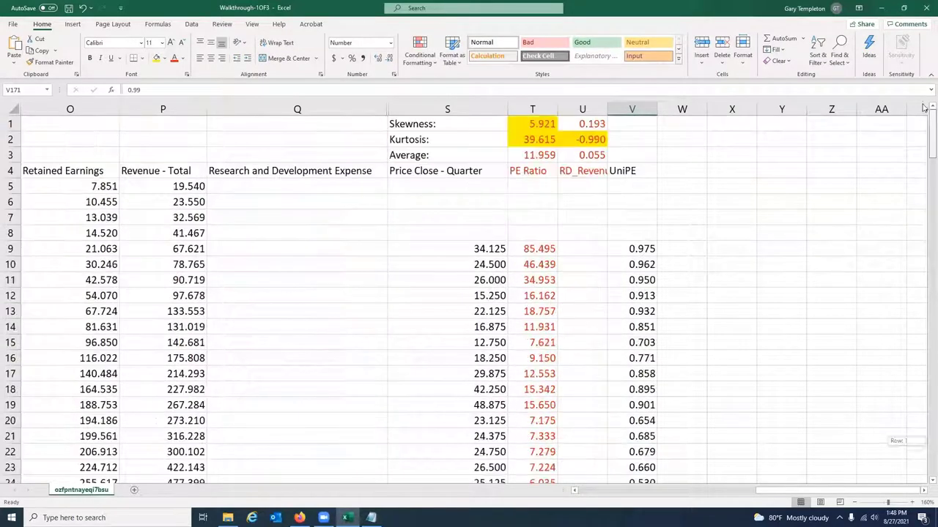
pyautogui.click(638, 175)
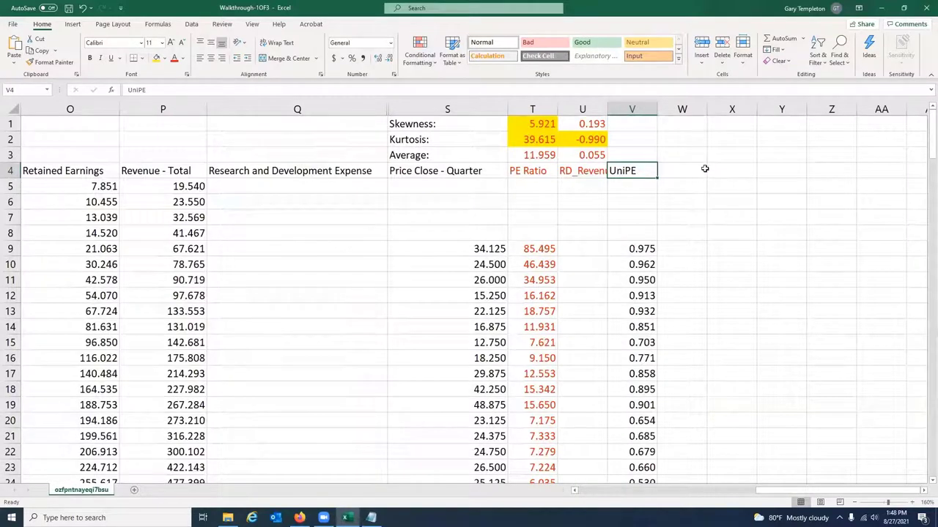
pyautogui.click(704, 169)
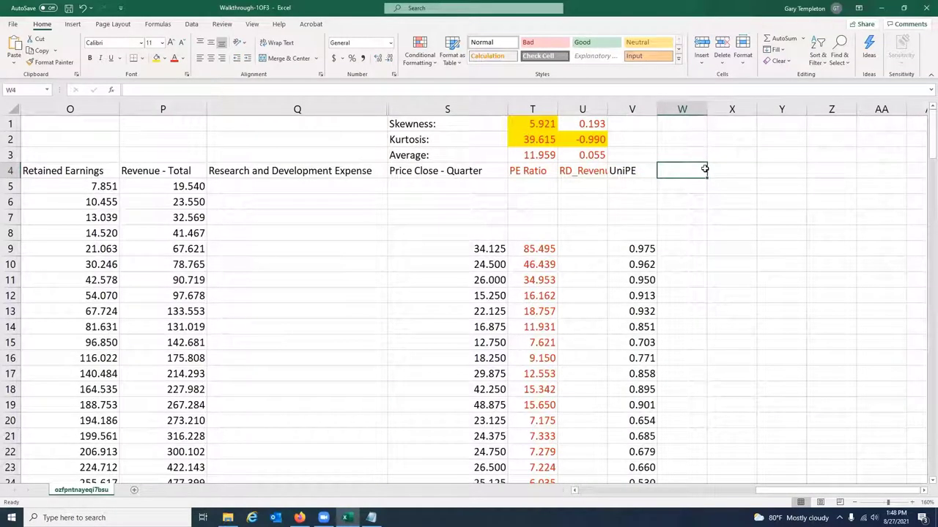
pyautogui.write('UniRD')
pyautogui.press('Return')
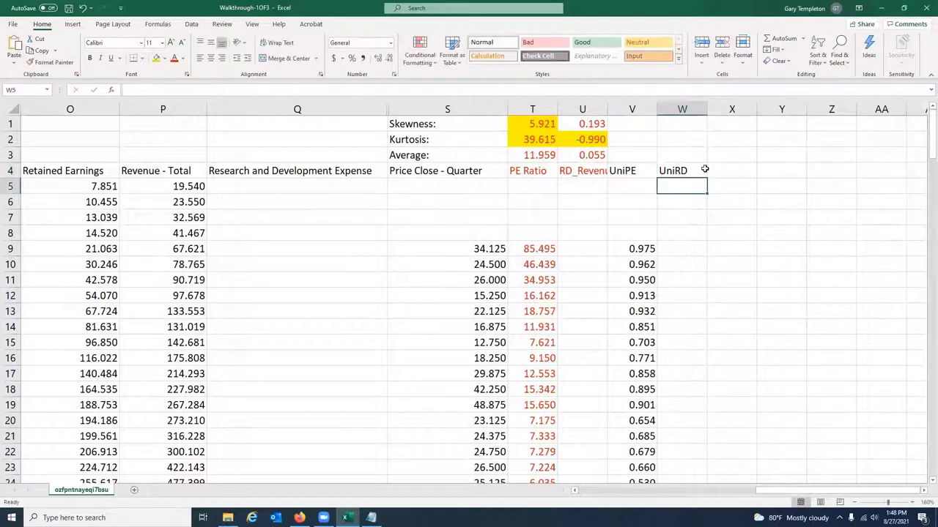
# - Change the array in the V5 formula to T$5:T$171 so the column is relative and the rows stay fixed
pyautogui.press('Left')
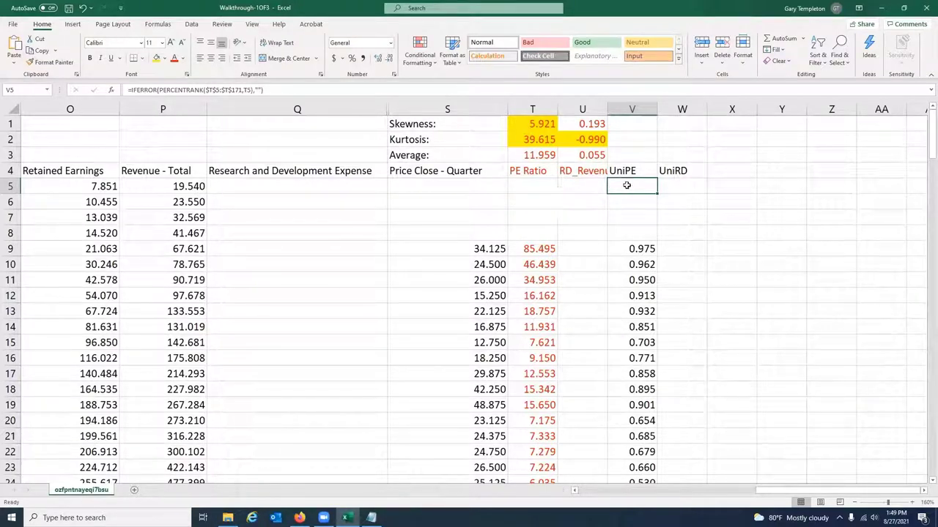
pyautogui.click(228, 89)
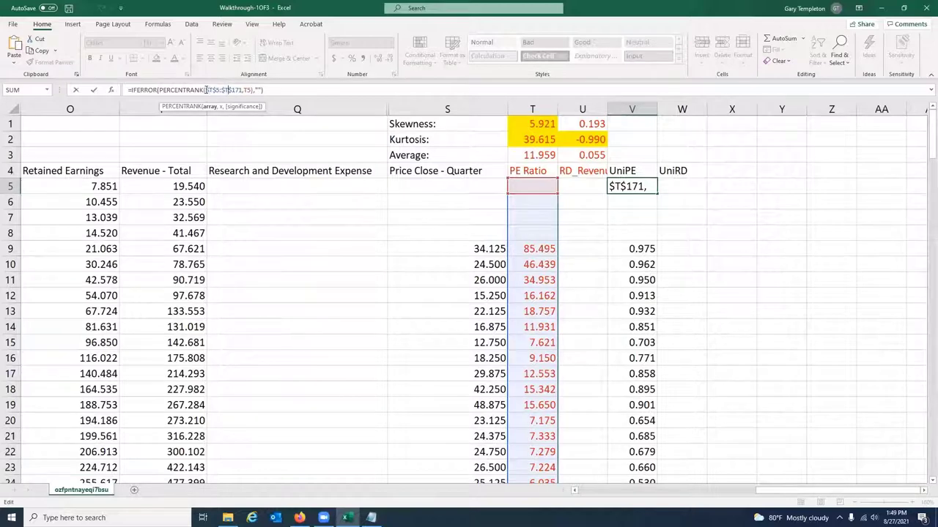
pyautogui.press('Left')
pyautogui.press('Left')
pyautogui.press('Left')
pyautogui.press('Left')
pyautogui.press('Left')
pyautogui.press('Left')
pyautogui.press('Left')
pyautogui.press('BackSpace')
pyautogui.press('Right')
pyautogui.press('BackSpace')
pyautogui.press('End')
pyautogui.hotkey('ctrl', 'Return')
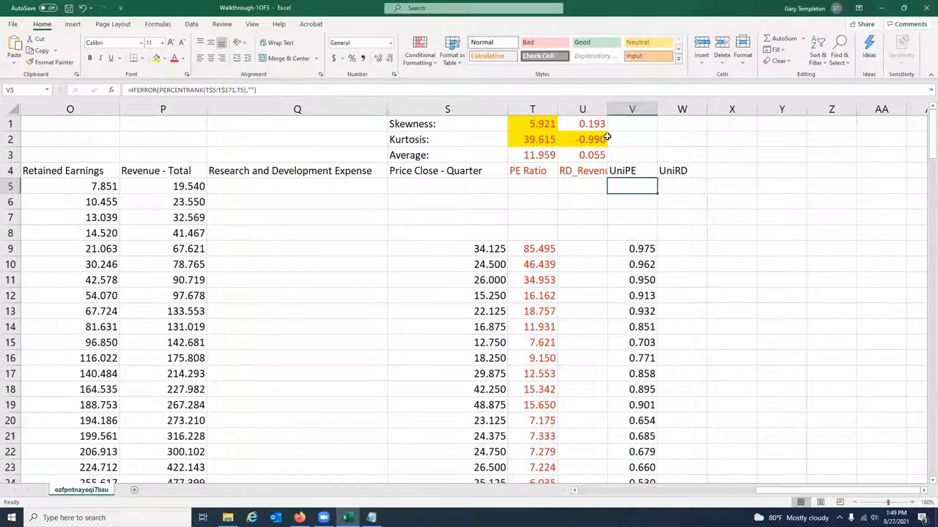
# - Copy the V5 formula across to W5 and fill it down the UniRD column
pyautogui.moveTo(657, 192); pyautogui.dragTo(711, 193)
pyautogui.click(682, 187)
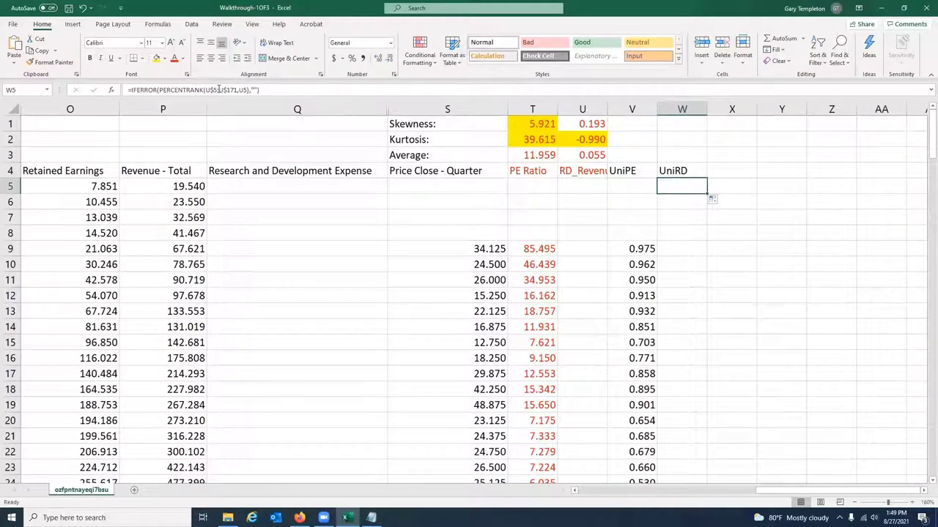
pyautogui.doubleClick(706, 192)
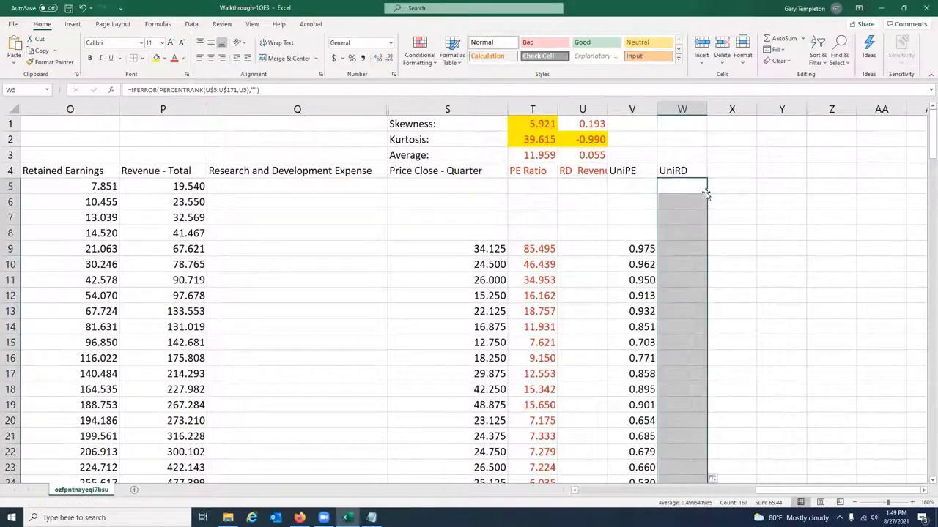
# - Format the UniRD values down to row 171 as numbers with three decimal places
pyautogui.click(702, 266)
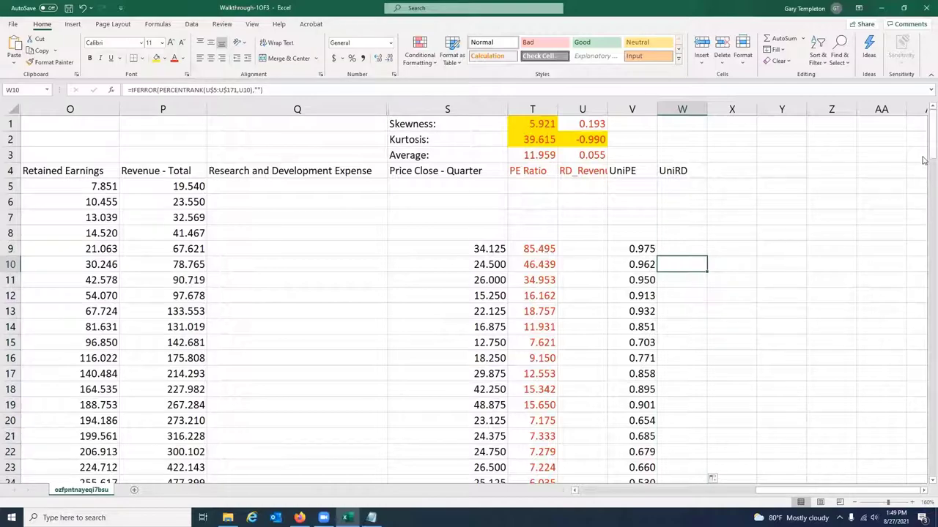
pyautogui.moveTo(923, 135); pyautogui.dragTo(924, 207)
pyautogui.click(692, 233)
pyautogui.moveTo(923, 190); pyautogui.dragTo(924, 439)
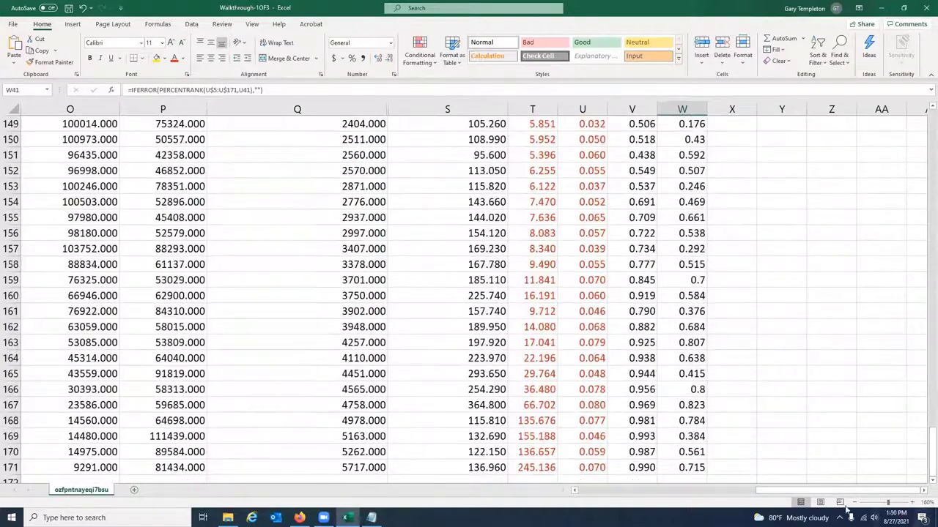
pyautogui.keyDown('shift'); pyautogui.click(681, 467); pyautogui.keyUp('shift')
pyautogui.rightClick(681, 200)
pyautogui.click(721, 430)
pyautogui.click(633, 320)
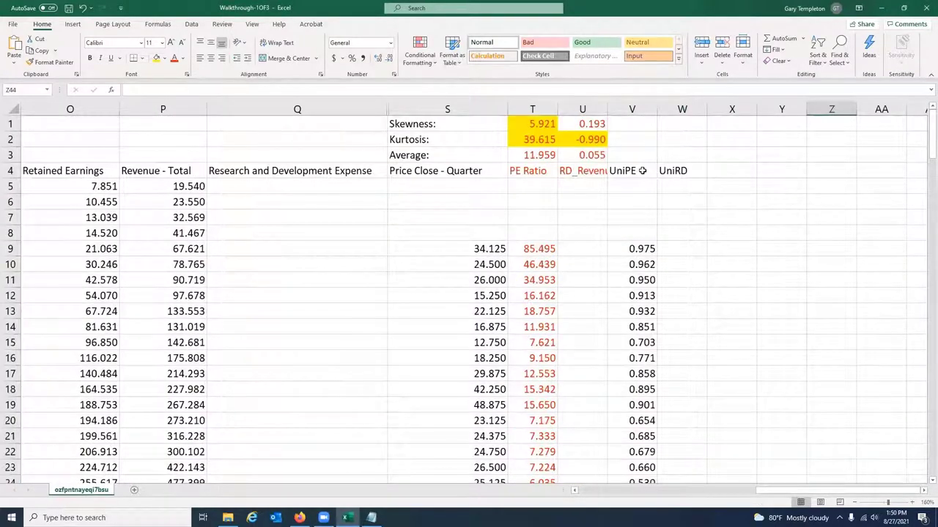
# - Find the UniRD percentile rank of 1.000 in W89 and replace its formula with the value 0.99
pyautogui.click(665, 170)
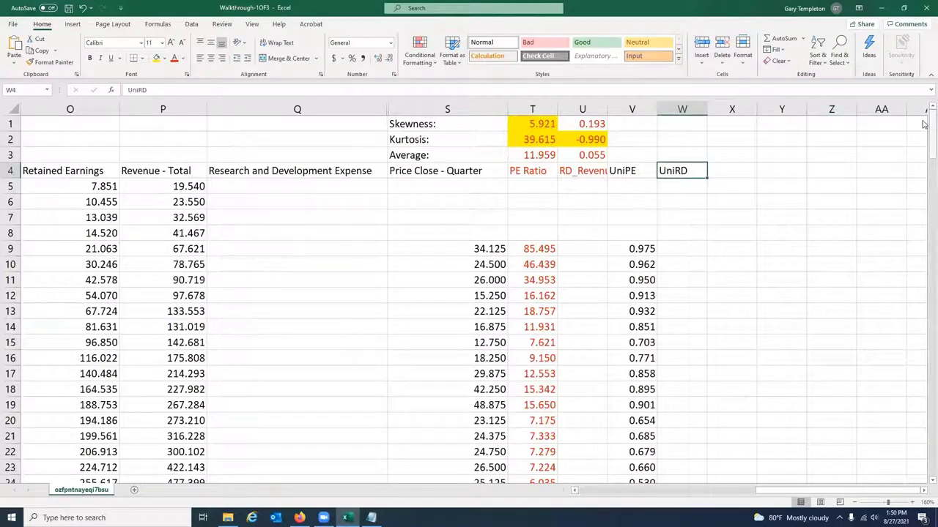
pyautogui.moveTo(923, 125); pyautogui.dragTo(922, 502)
pyautogui.scroll(20, 681, 315)
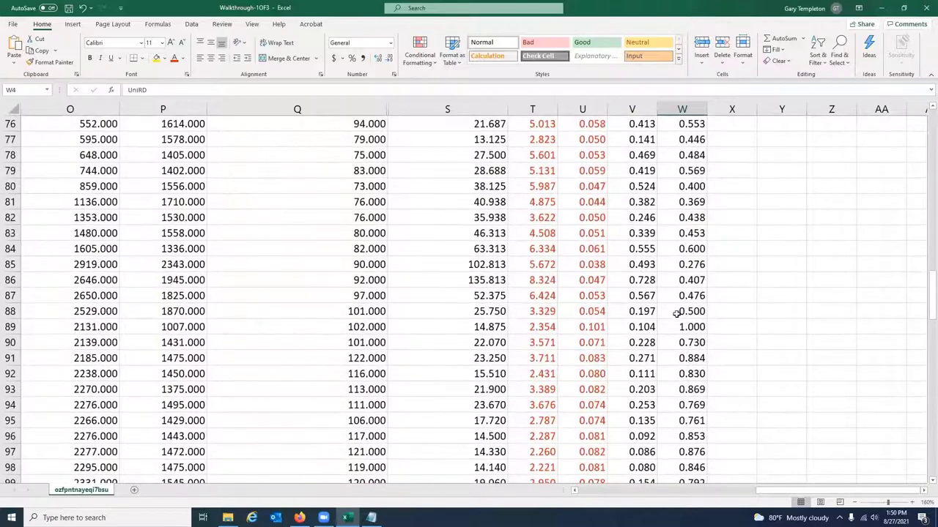
pyautogui.click(686, 325)
pyautogui.write('0.99')
pyautogui.hotkey('ctrl', 'Return')
pyautogui.moveTo(929, 292); pyautogui.dragTo(923, 126)
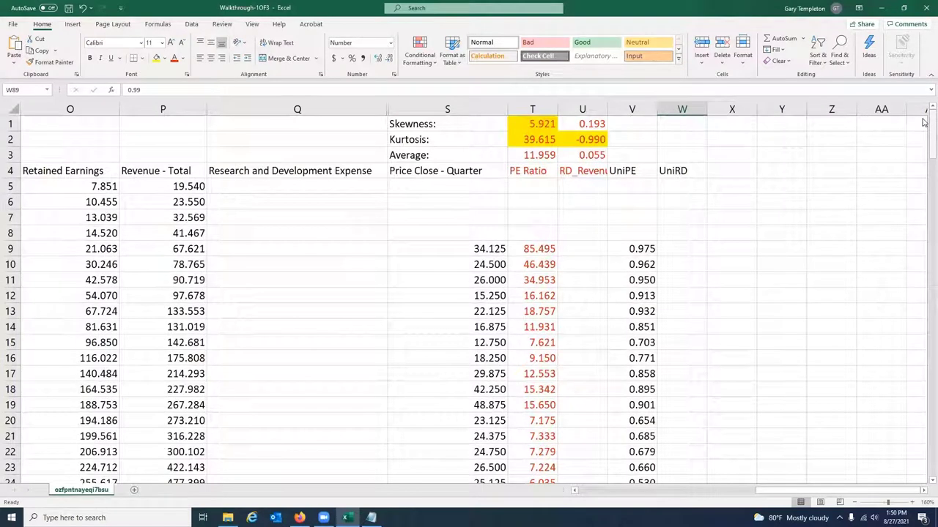
# - Enter the column headings NormPE in X4 and NormRD in Y4
pyautogui.click(718, 170)
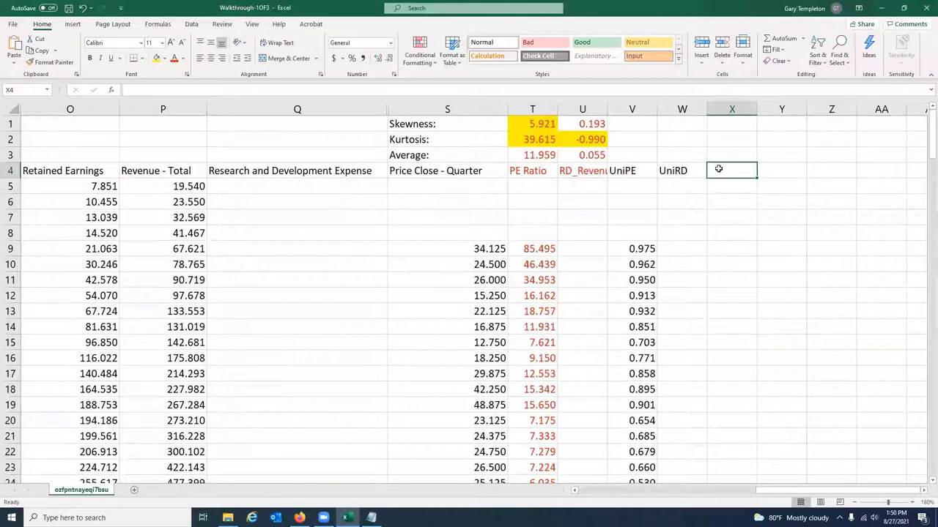
pyautogui.write('N')
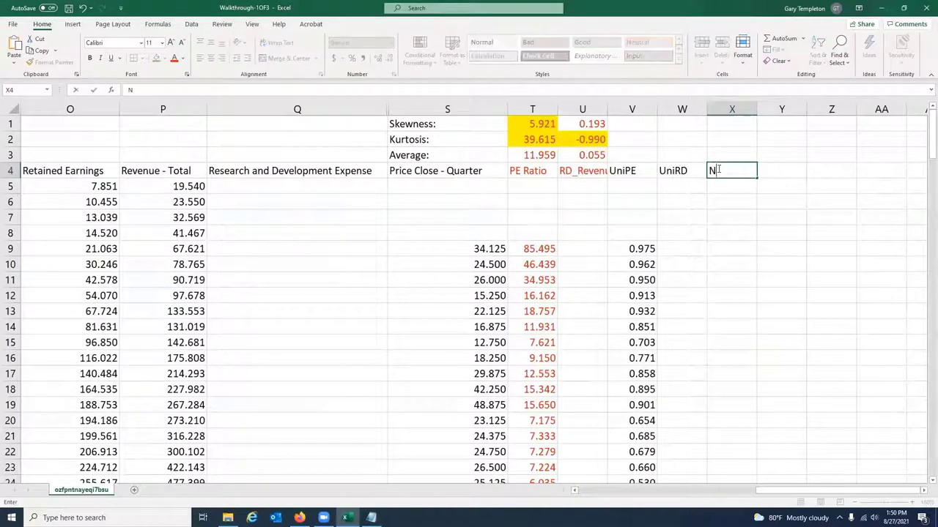
pyautogui.write('ormR')
pyautogui.press('BackSpace')
pyautogui.write('PE')
pyautogui.press('Tab')
pyautogui.write('NormRD')
pyautogui.press('Return')
# - Enter =NORMINV(V5,0,1) in X5 to convert the UniPE rank with mean 0 and standard deviation 1
pyautogui.press('Left')
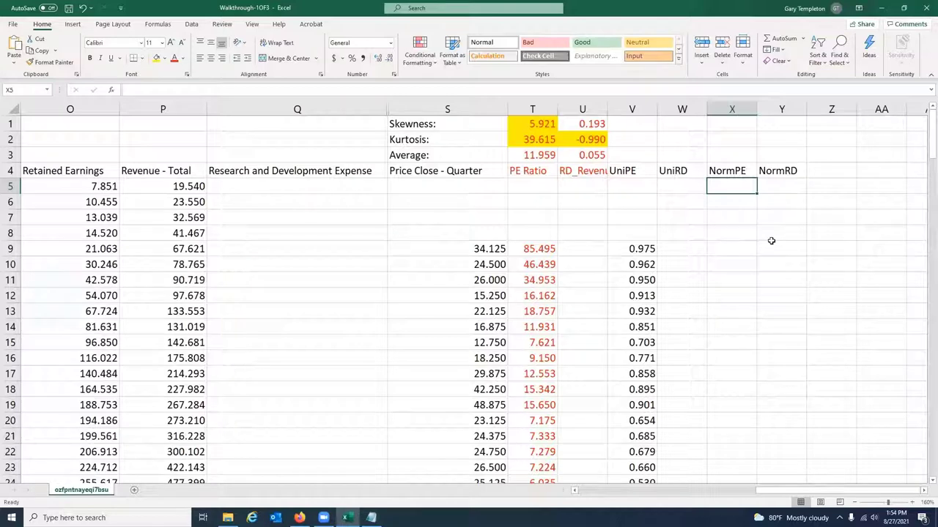
pyautogui.write('=no')
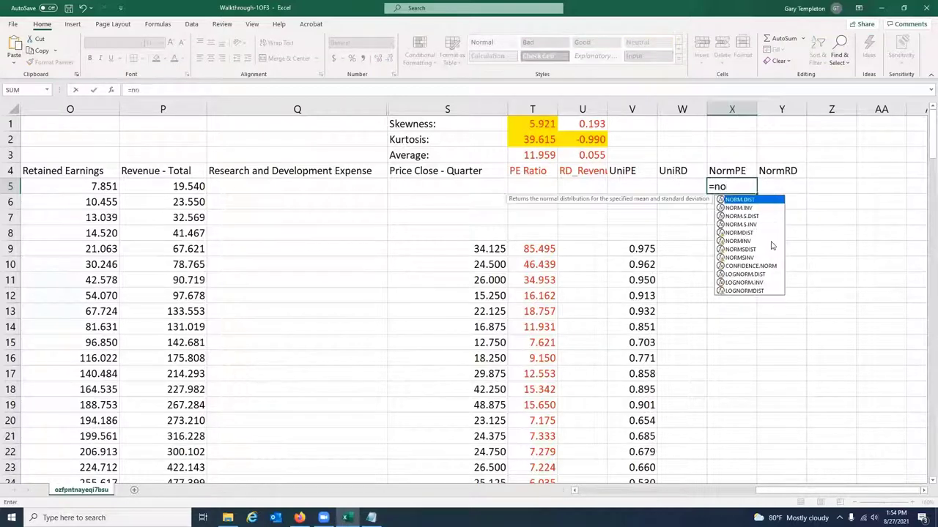
pyautogui.write('rminv(')
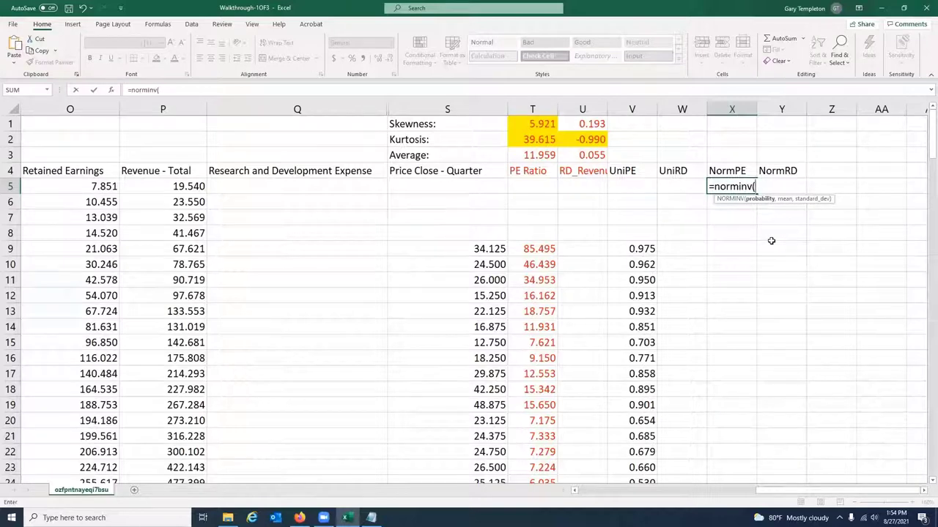
pyautogui.press('Left')
pyautogui.press('Left')
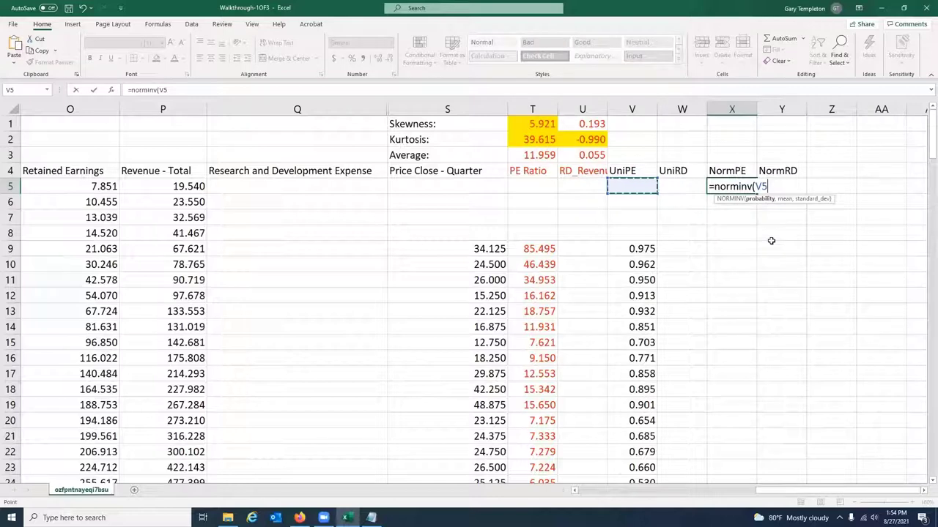
pyautogui.write(',')
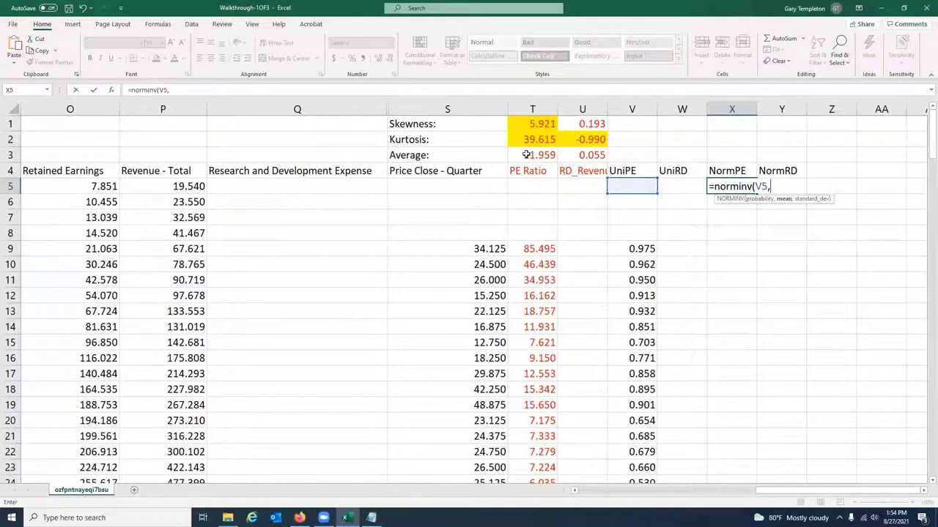
pyautogui.write('0,1')
pyautogui.hotkey('ctrl', 'Return')
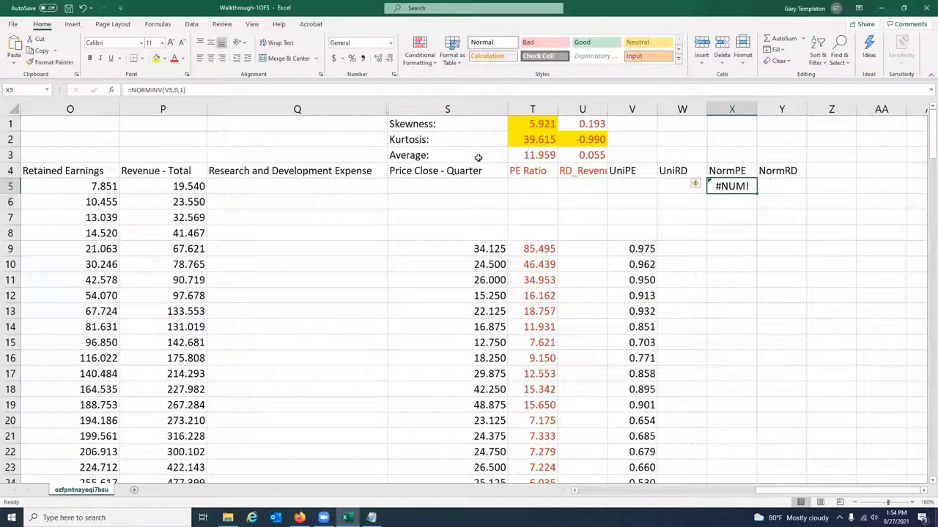
# - Wrap the X5 formula in IFERROR so that it returns an empty string "" on error
pyautogui.press('F2')
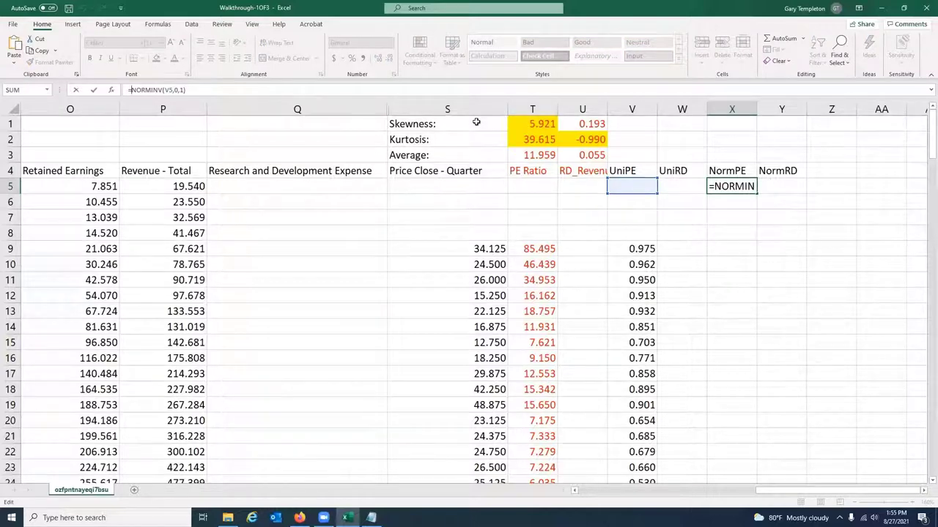
pyautogui.write('iferror')
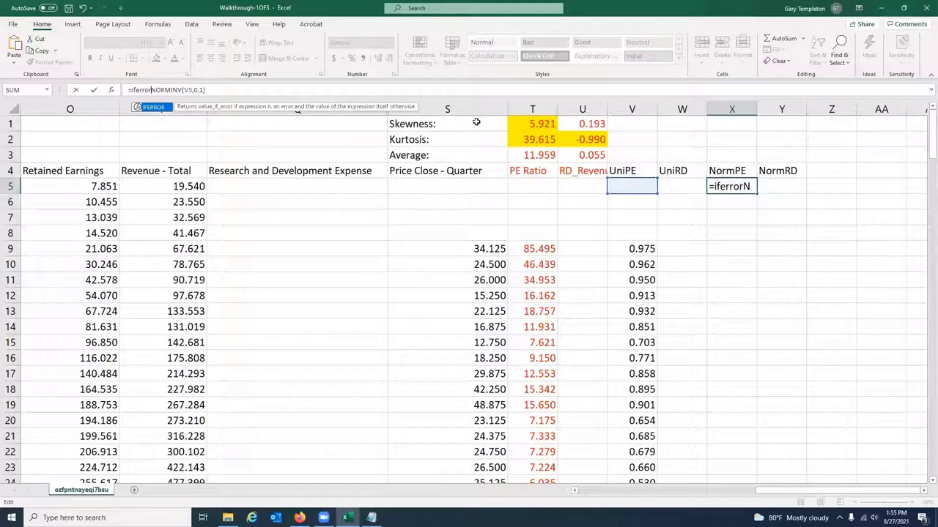
pyautogui.write('(')
pyautogui.press('End')
pyautogui.write(',"")')
pyautogui.hotkey('ctrl', 'Return')
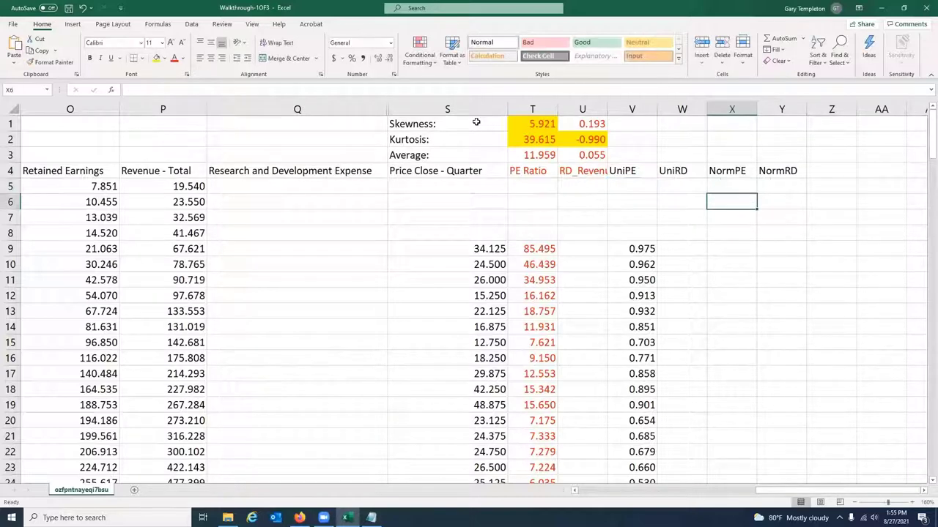
# - Fill the X5 formula down the NormPE column, and copy it across to Y5 and down the NormRD column
pyautogui.doubleClick(756, 193)
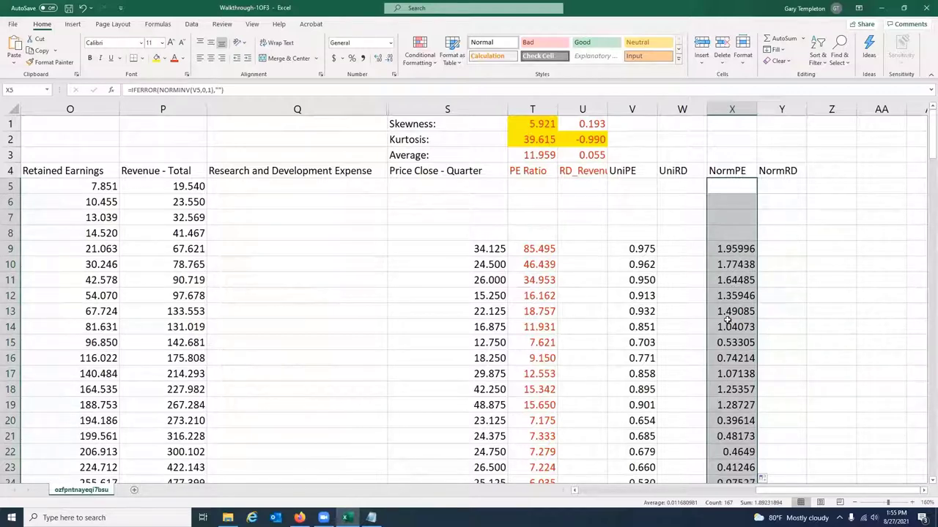
pyautogui.click(731, 186)
pyautogui.moveTo(756, 193); pyautogui.dragTo(794, 190)
pyautogui.click(792, 189)
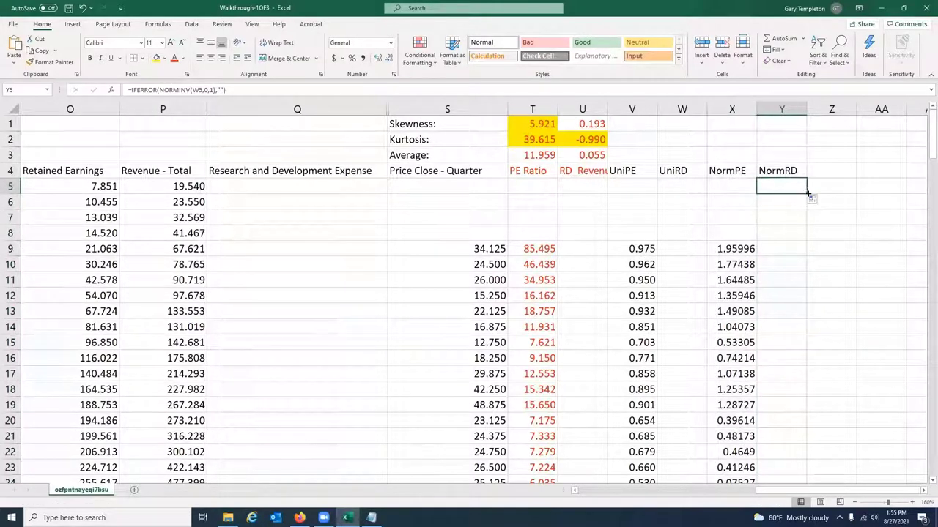
pyautogui.doubleClick(808, 194)
# - Format the NormPE and NormRD values in X5:Y171 as Number with three decimal places
pyautogui.click(781, 186)
pyautogui.moveTo(923, 143); pyautogui.dragTo(925, 470)
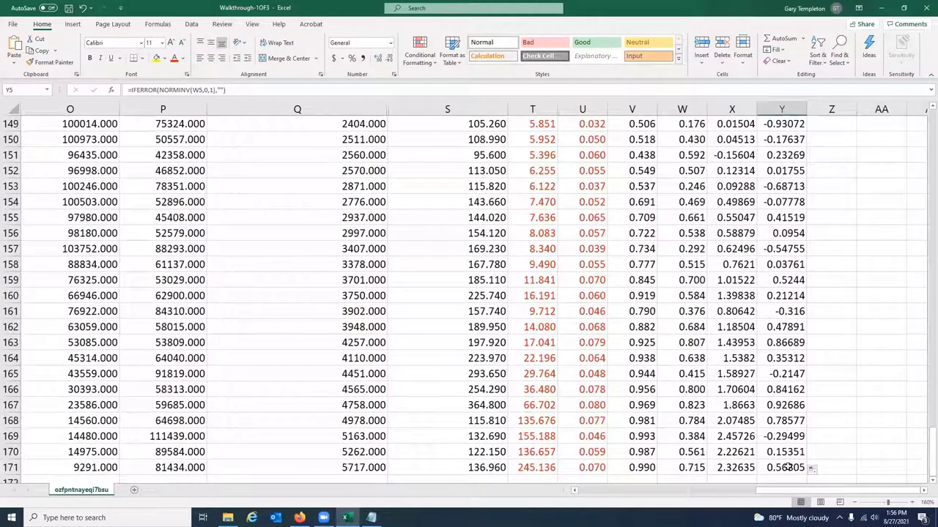
pyautogui.hotkey('ctrl', 'Down')
pyautogui.moveTo(925, 439); pyautogui.dragTo(924, 108)
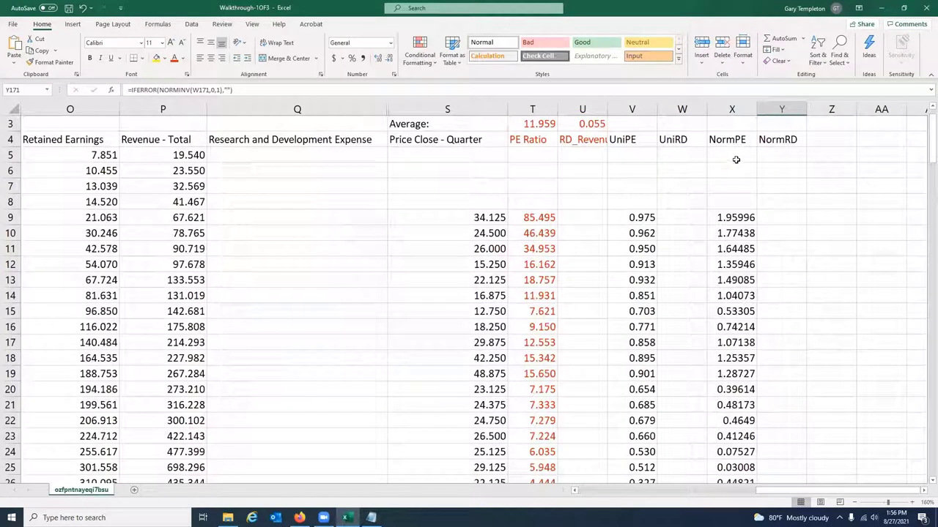
pyautogui.keyDown('shift'); pyautogui.click(718, 150); pyautogui.keyUp('shift')
pyautogui.rightClick(723, 152)
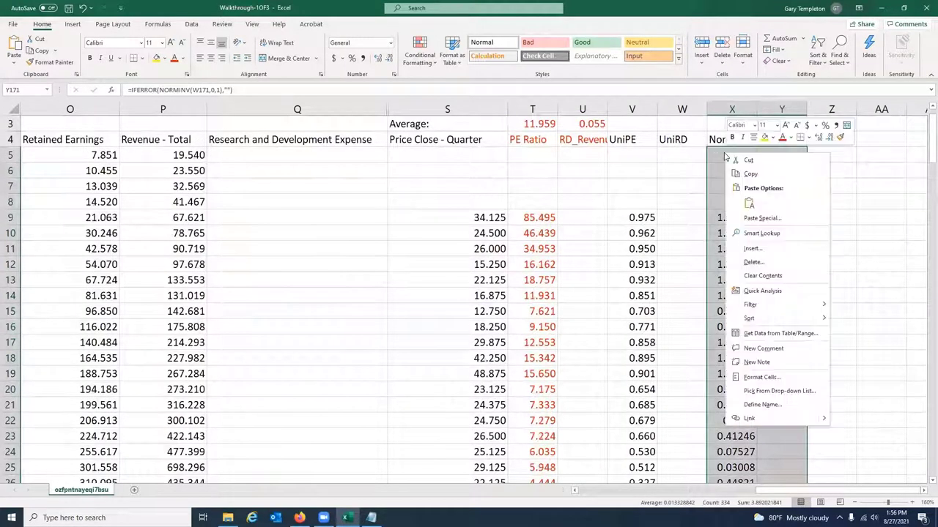
pyautogui.click(762, 377)
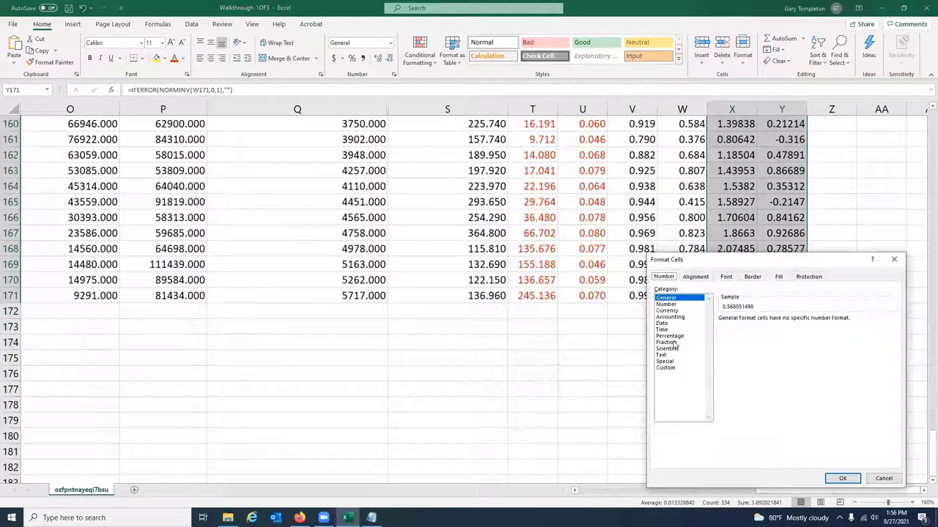
pyautogui.click(678, 305)
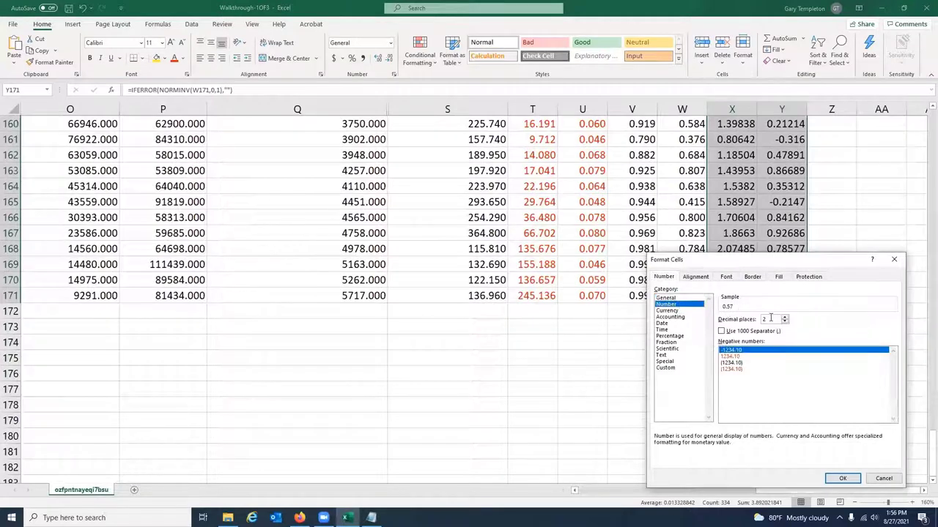
pyautogui.click(785, 320)
pyautogui.click(843, 478)
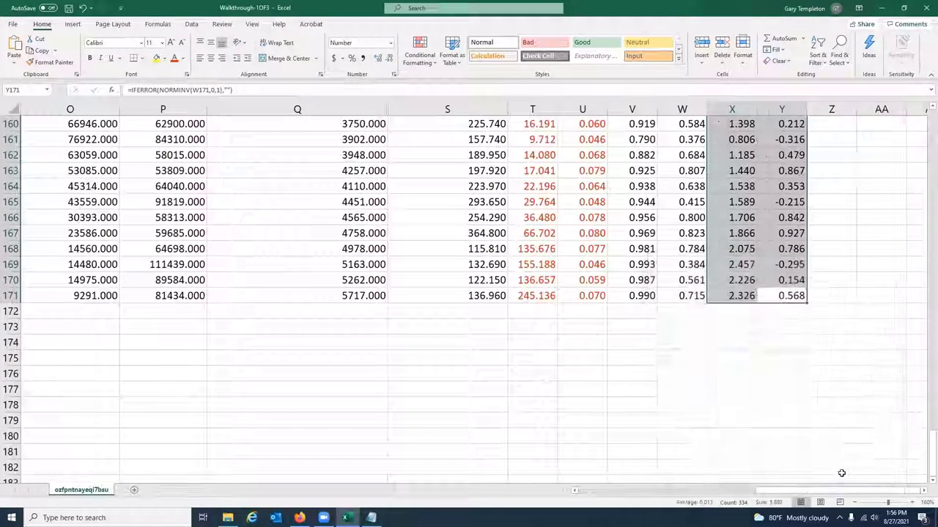
# - Change the font colour of the entire NormPE and NormRD columns, X and Y, to blue
pyautogui.scroll(20, 791, 330)
pyautogui.click(741, 170)
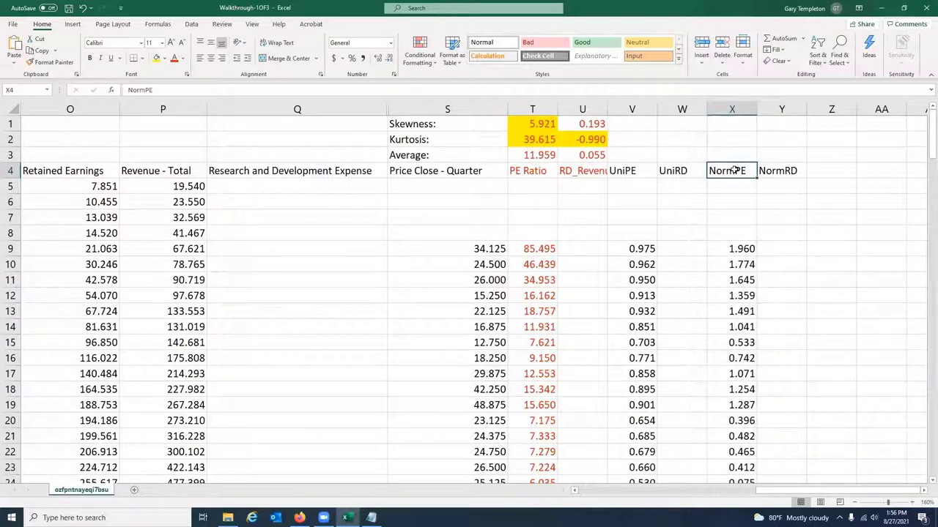
pyautogui.click(763, 171)
pyautogui.click(742, 171)
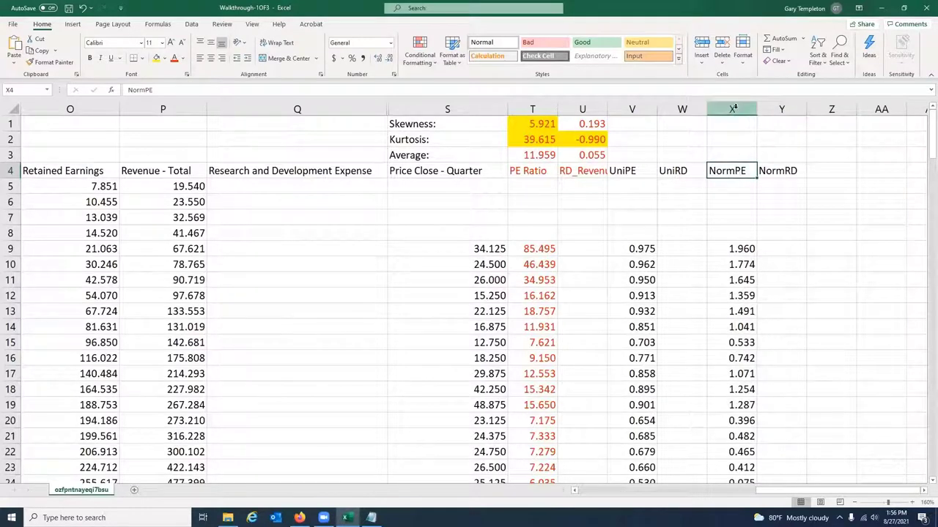
pyautogui.moveTo(732, 108); pyautogui.dragTo(775, 108)
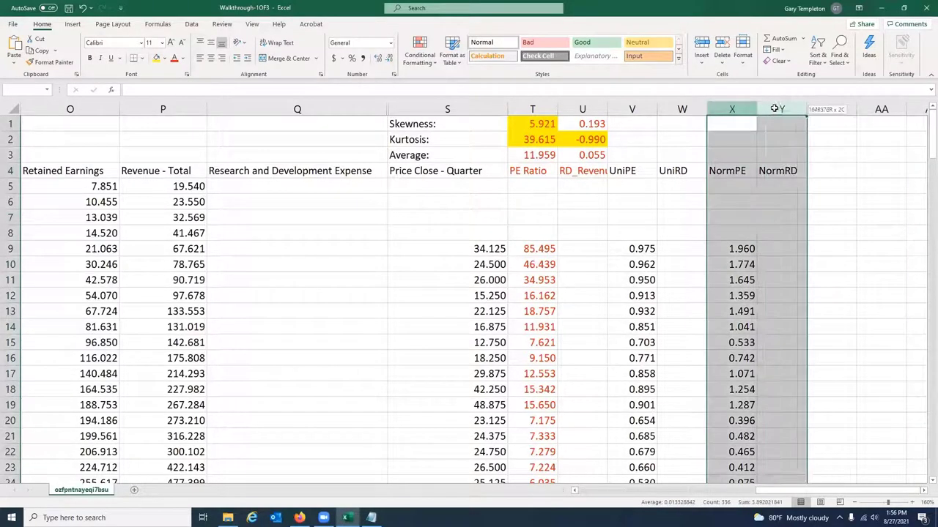
pyautogui.click(182, 58)
pyautogui.click(231, 164)
pyautogui.click(732, 154)
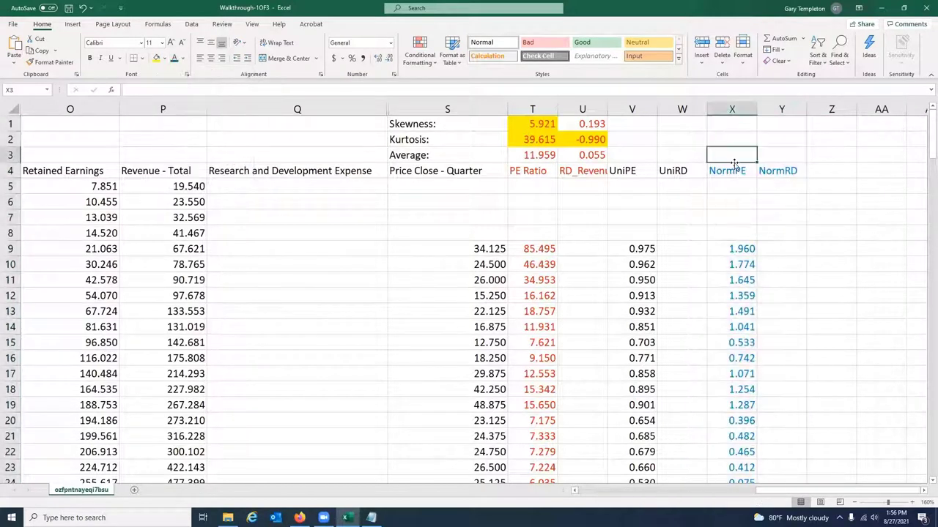
# - Copy the AVERAGE formula from U3 to X3:Y3 above the NormPE and NormRD headings
pyautogui.click(535, 155)
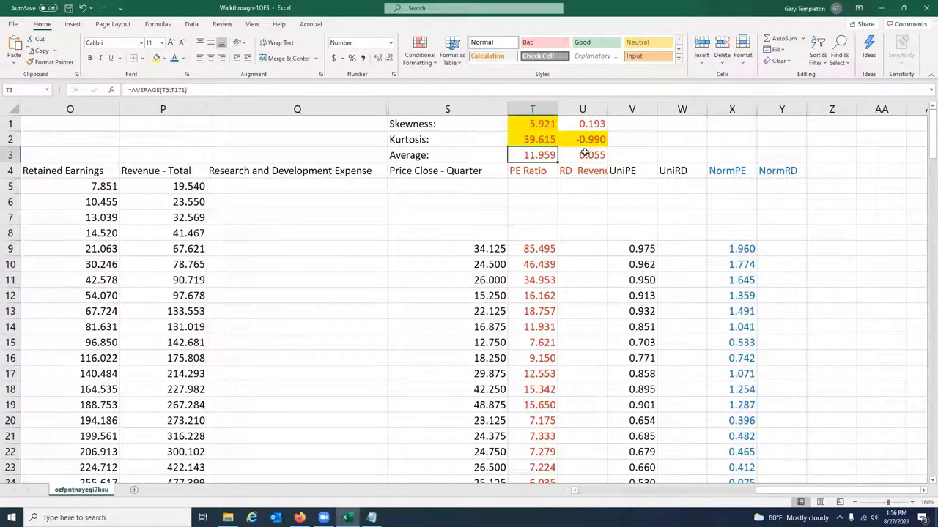
pyautogui.click(582, 154)
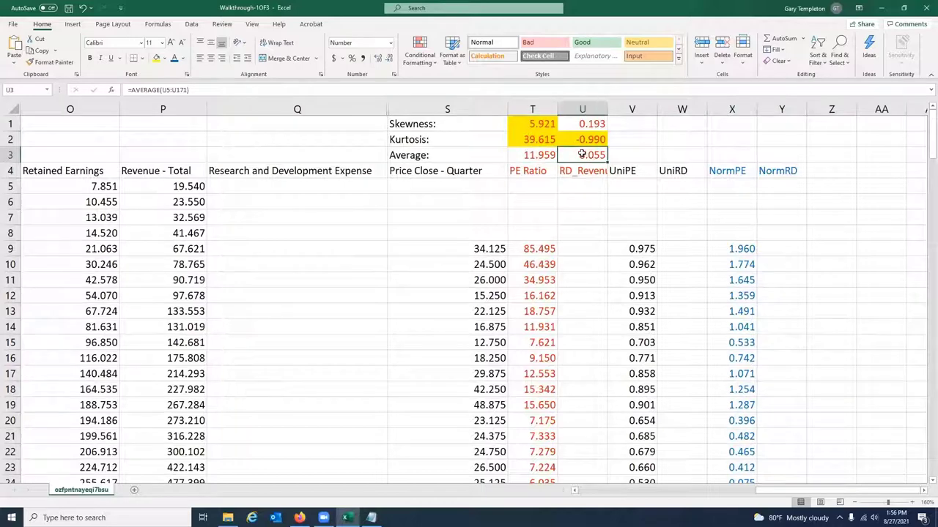
pyautogui.hotkey('ctrl', 'c')
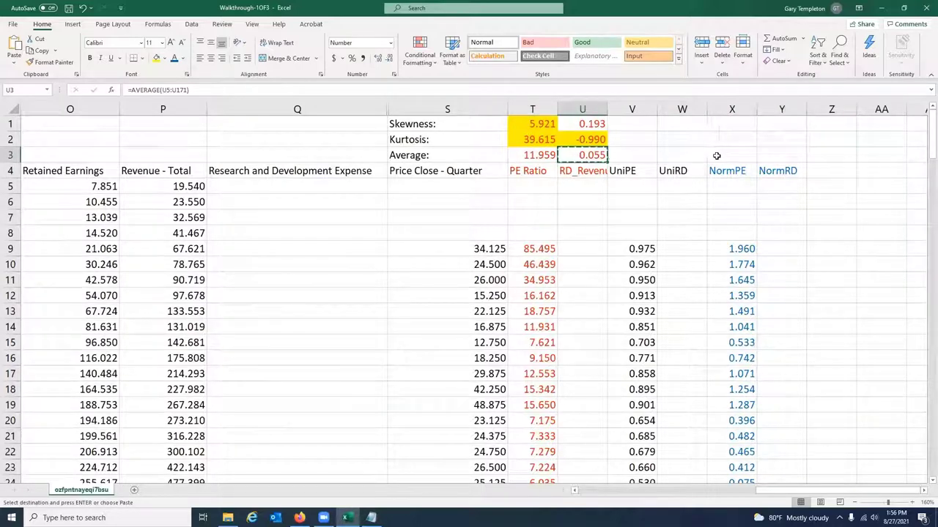
pyautogui.moveTo(723, 155); pyautogui.dragTo(765, 155)
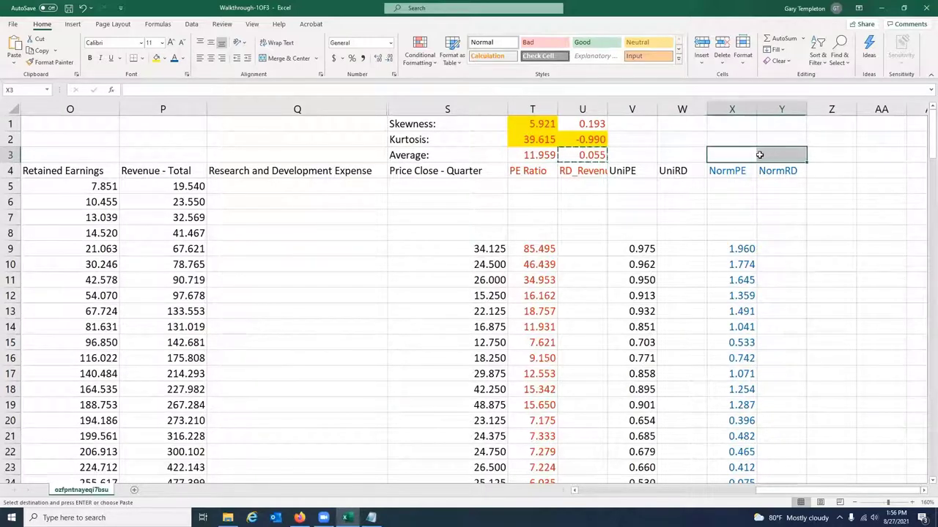
pyautogui.hotkey('ctrl', 'v')
pyautogui.click(737, 204)
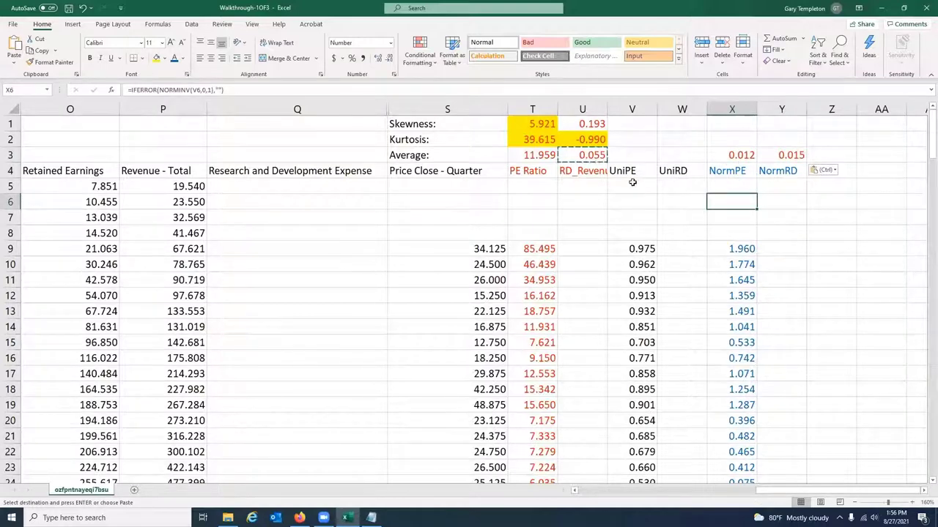
pyautogui.click(628, 156)
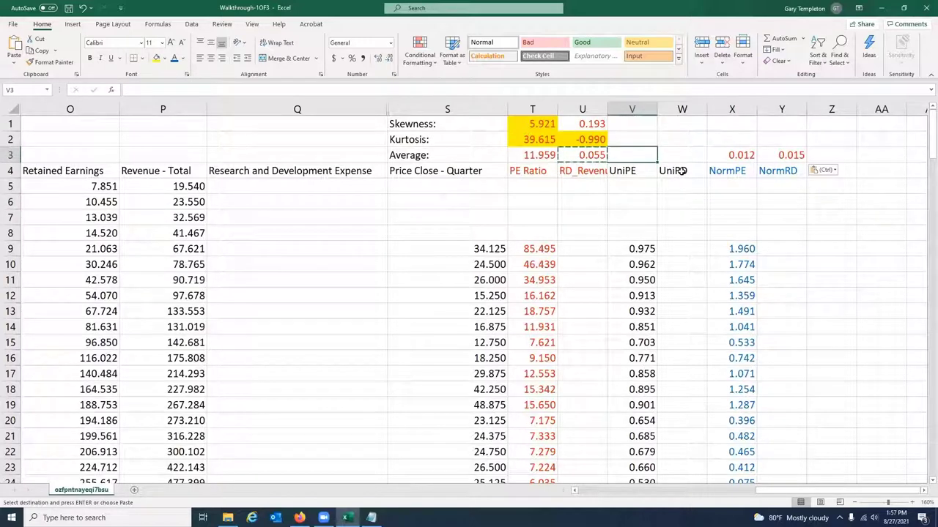
# - Paste the copied AVERAGE formula into V3 and W3 above the UniPE and UniRD headings
pyautogui.hotkey('ctrl', 'v')
pyautogui.click(678, 155)
pyautogui.hotkey('ctrl', 'v')
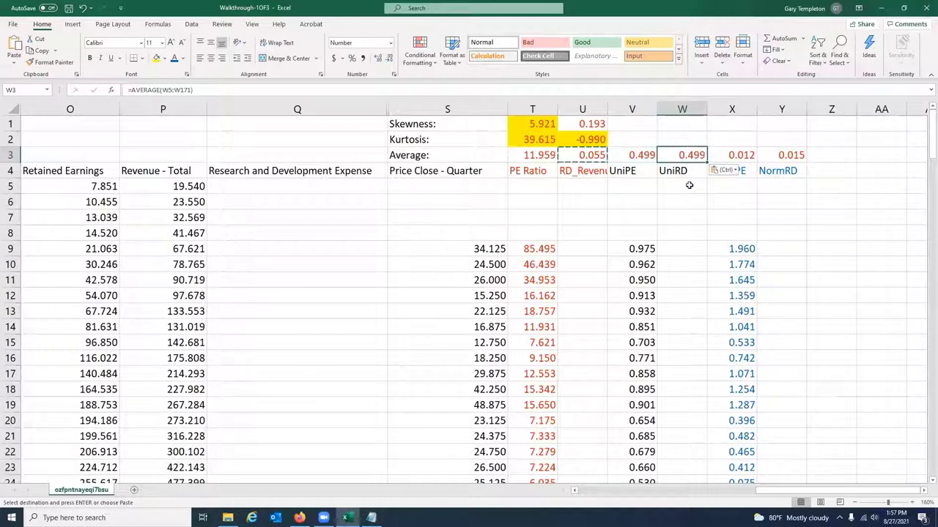
pyautogui.click(650, 154)
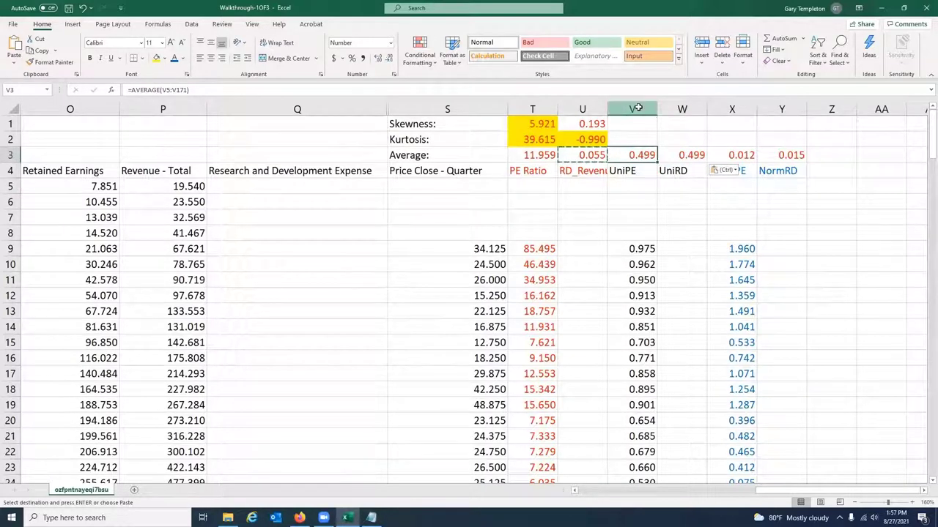
# - Set the font colour of the entire UniPE and UniRD columns, V and W, to Automatic black
pyautogui.moveTo(631, 109); pyautogui.dragTo(682, 109)
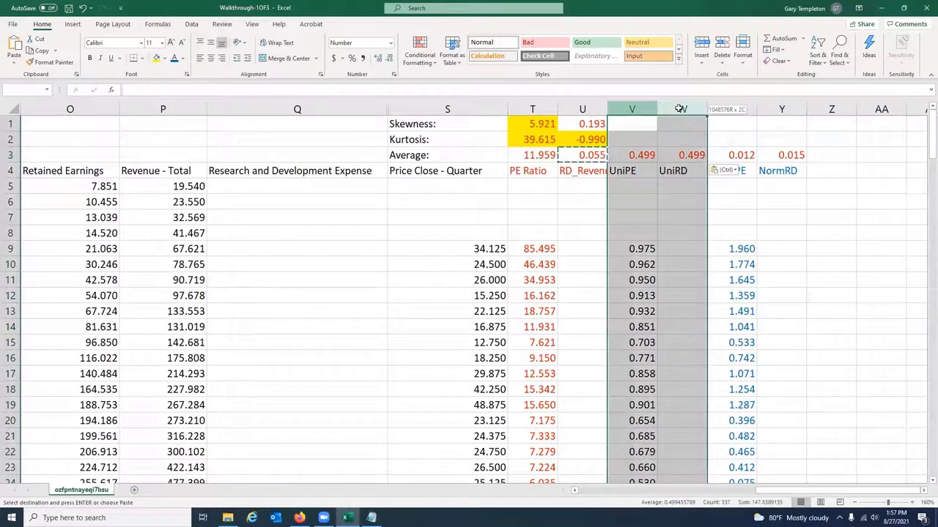
pyautogui.click(185, 59)
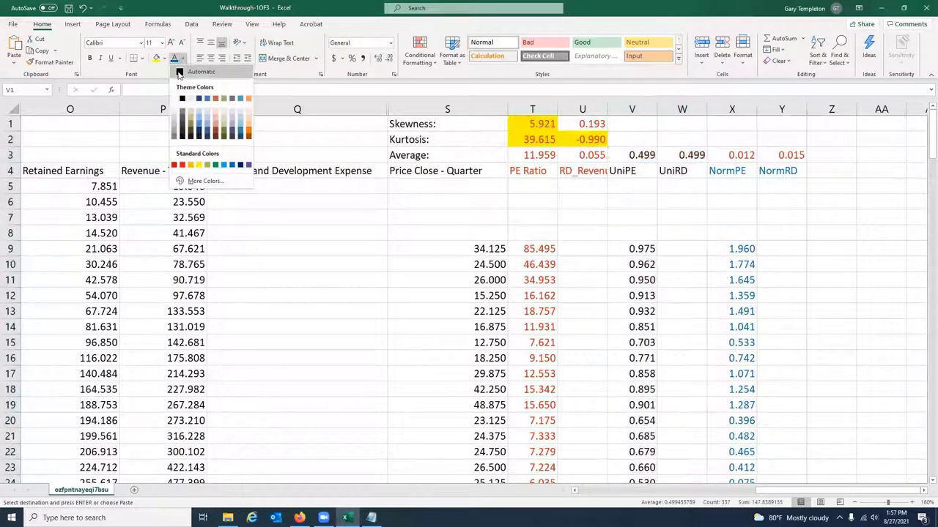
pyautogui.click(178, 75)
pyautogui.click(688, 155)
# - Recolour the entire NormPE and NormRD columns, X and Y, in blue so the averages in row 3 match
pyautogui.moveTo(731, 109); pyautogui.dragTo(781, 109)
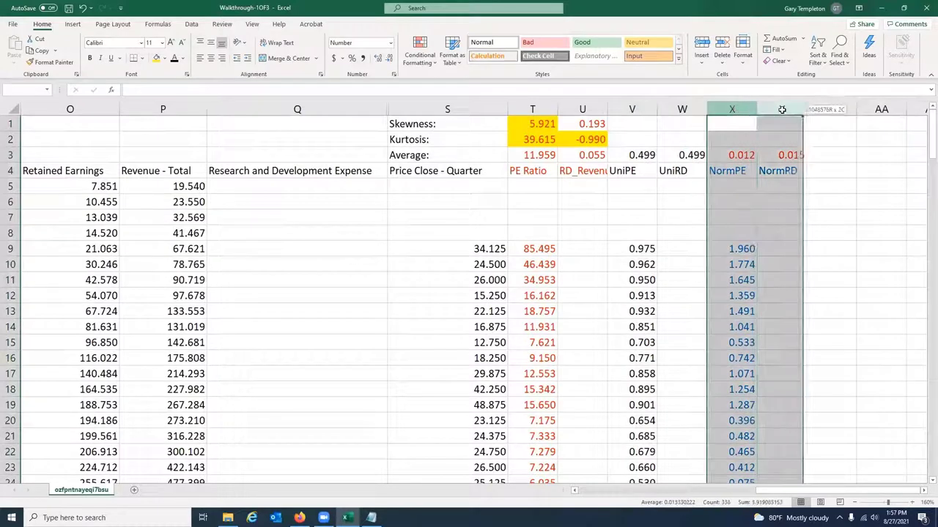
pyautogui.click(183, 59)
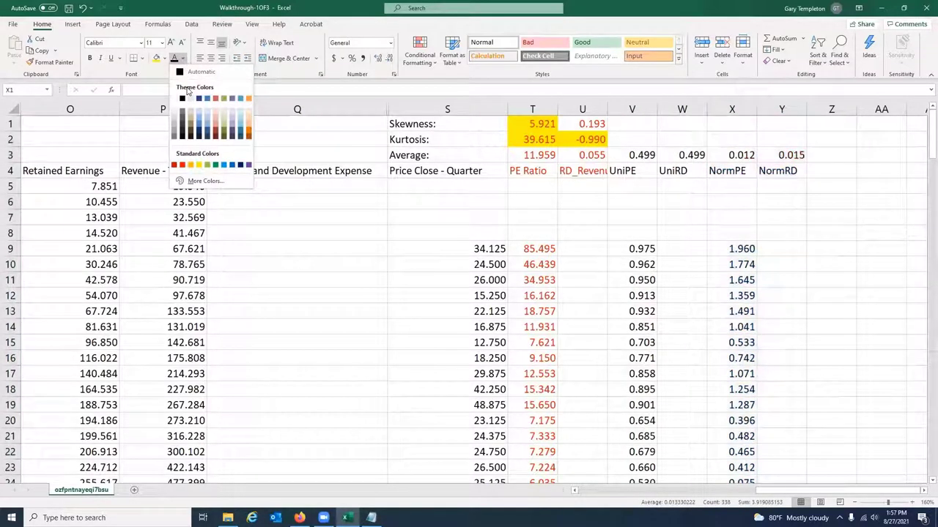
pyautogui.click(231, 168)
pyautogui.click(760, 187)
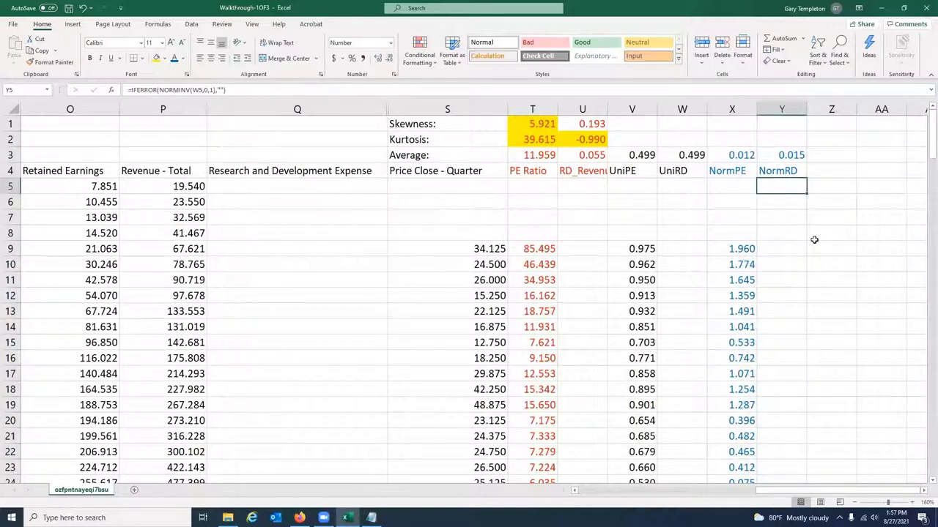
# - Switch to the Analytics Project PDF in Firefox
pyautogui.hotkey('alt', 'Tab')
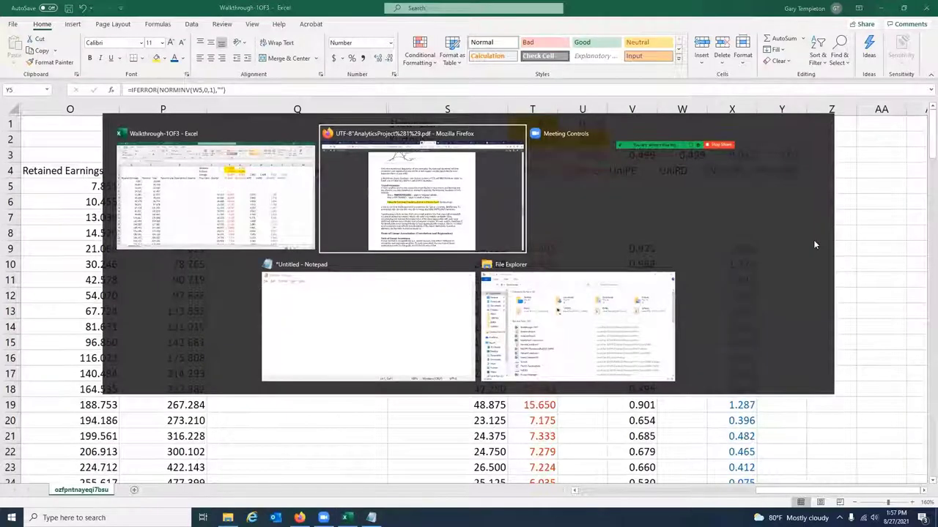